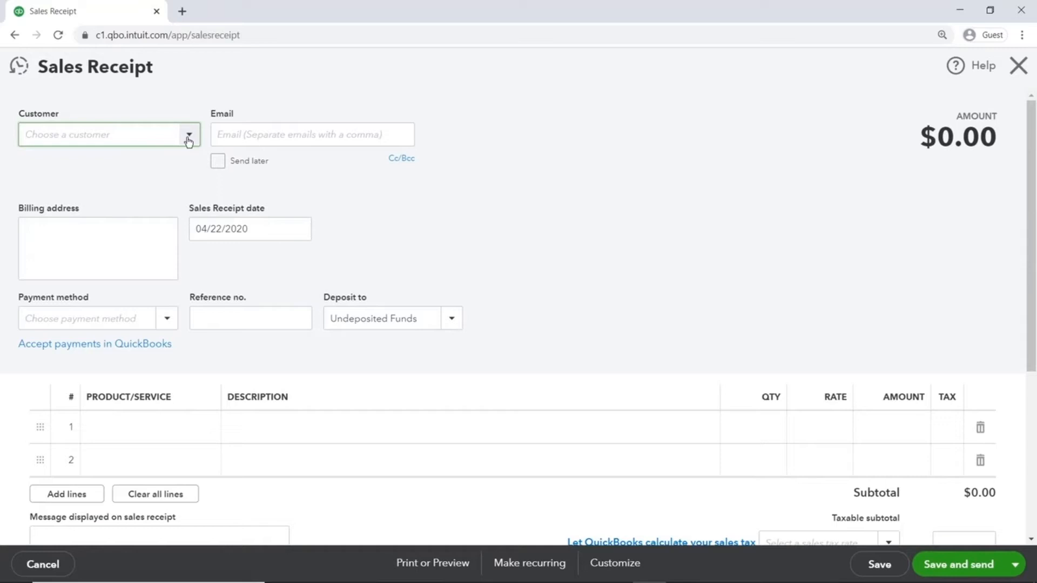
type("Em-Ming Doors")
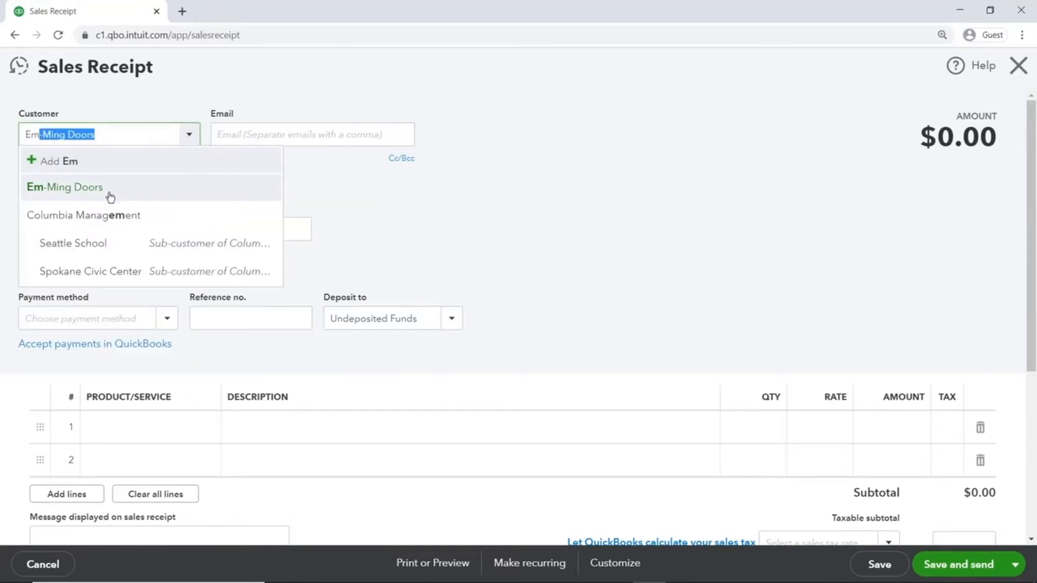
left_click(110, 194)
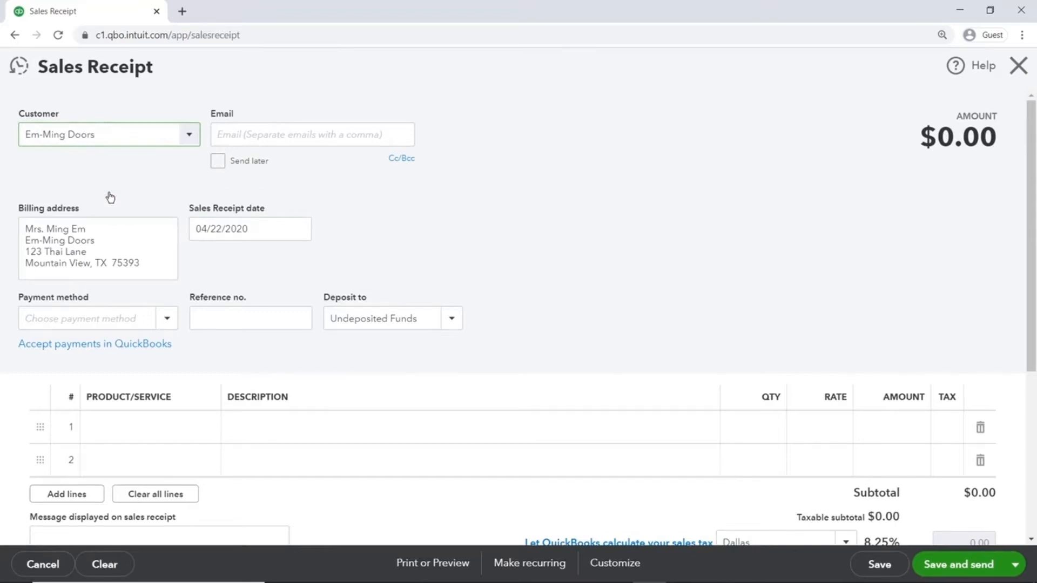
left_click(219, 138)
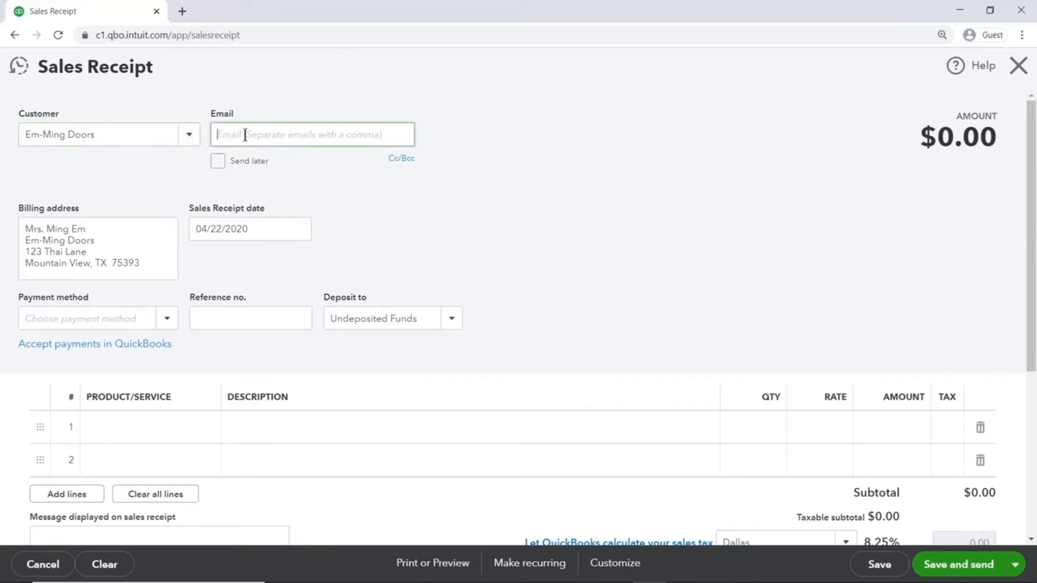
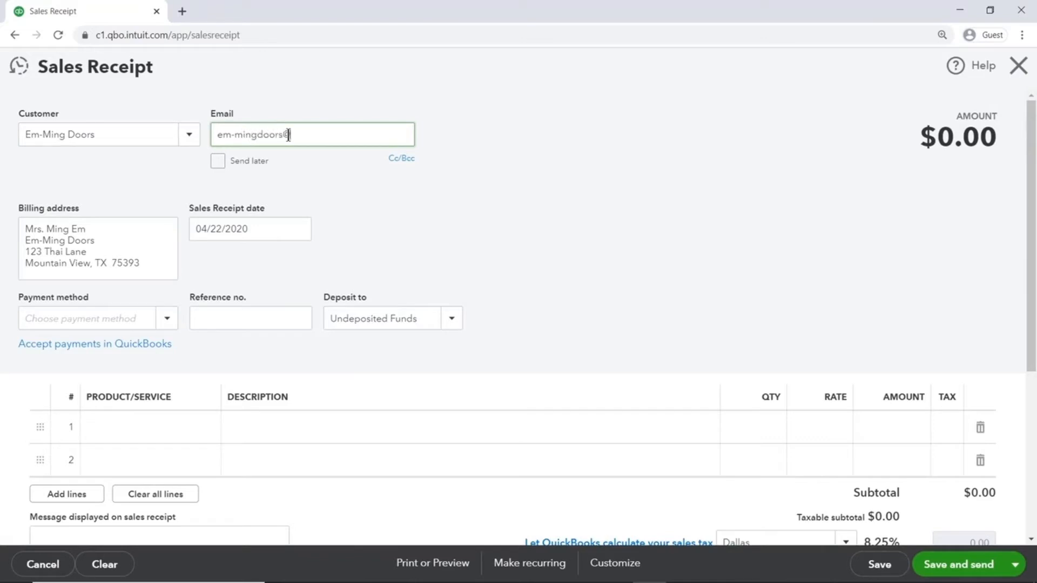
- Set the payment method to Check with reference number 393
left_click(262, 225)
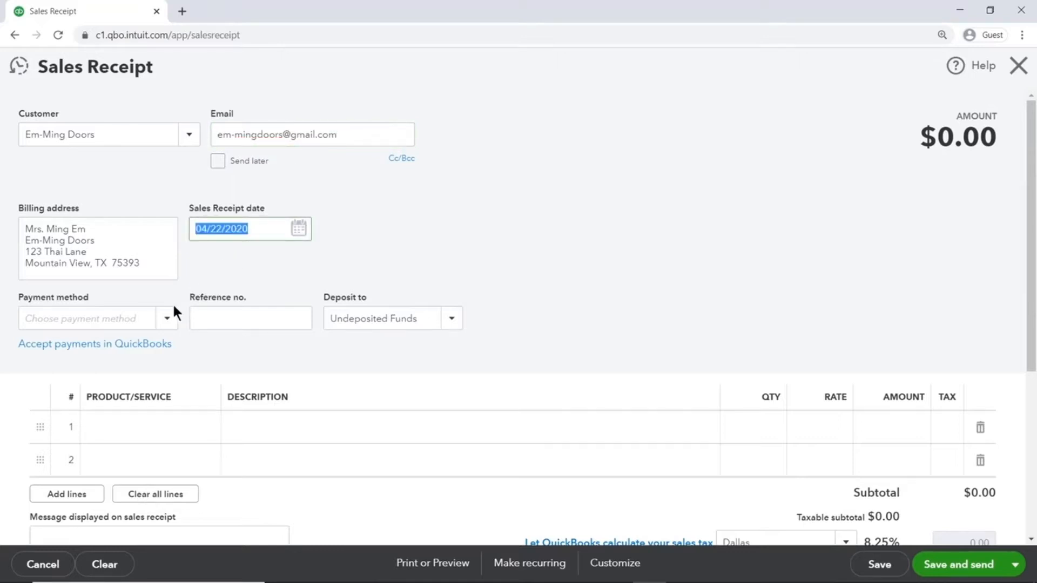
left_click(167, 318)
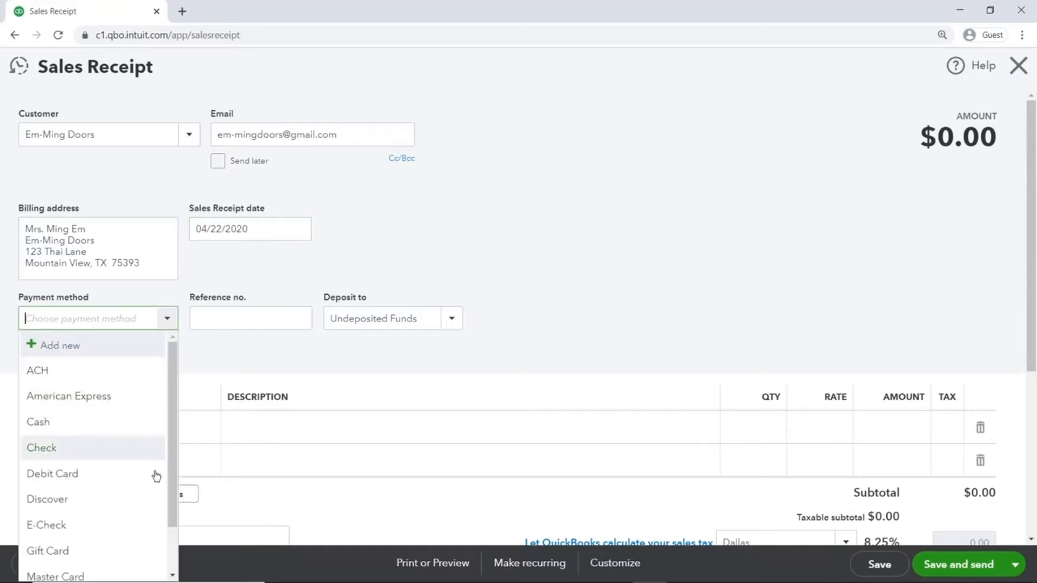
left_click(65, 458)
left_click(281, 321)
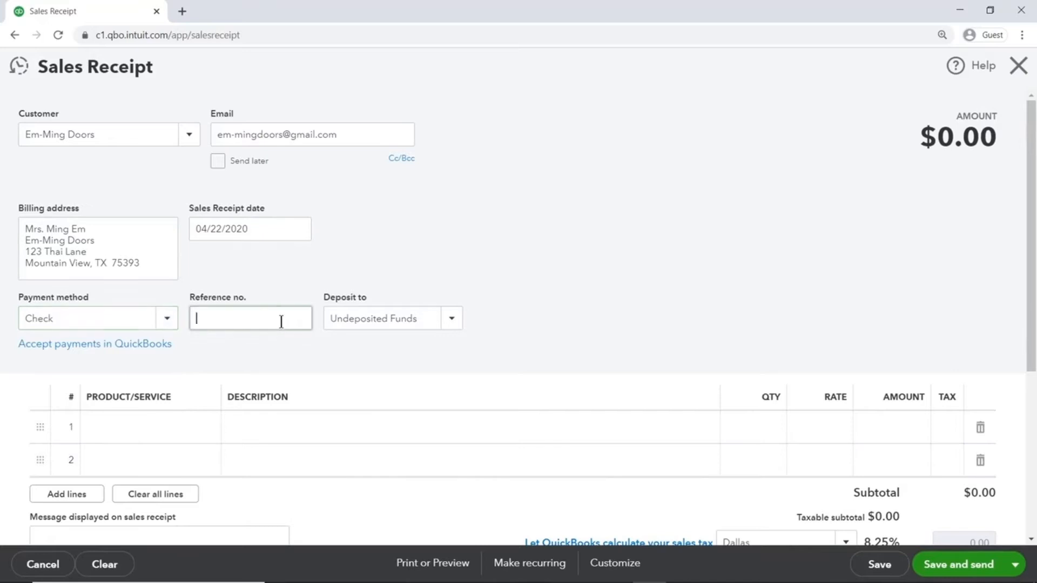
type("393")
left_click(424, 318)
left_click(450, 322)
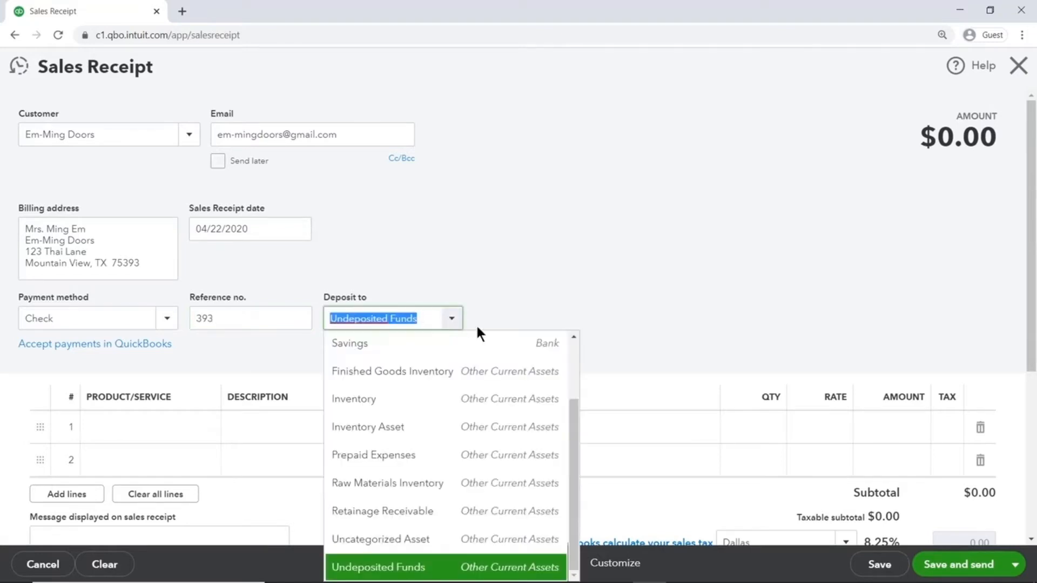
- Pick Undeposited Funds from the Deposit to account list
left_click_drag(570, 420, 582, 356)
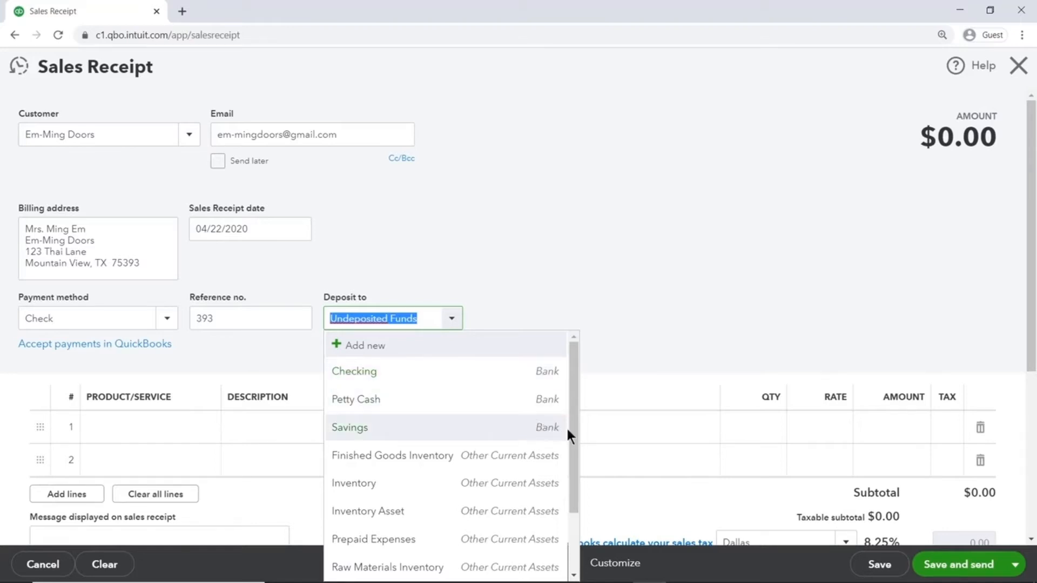
left_click_drag(571, 438, 575, 497)
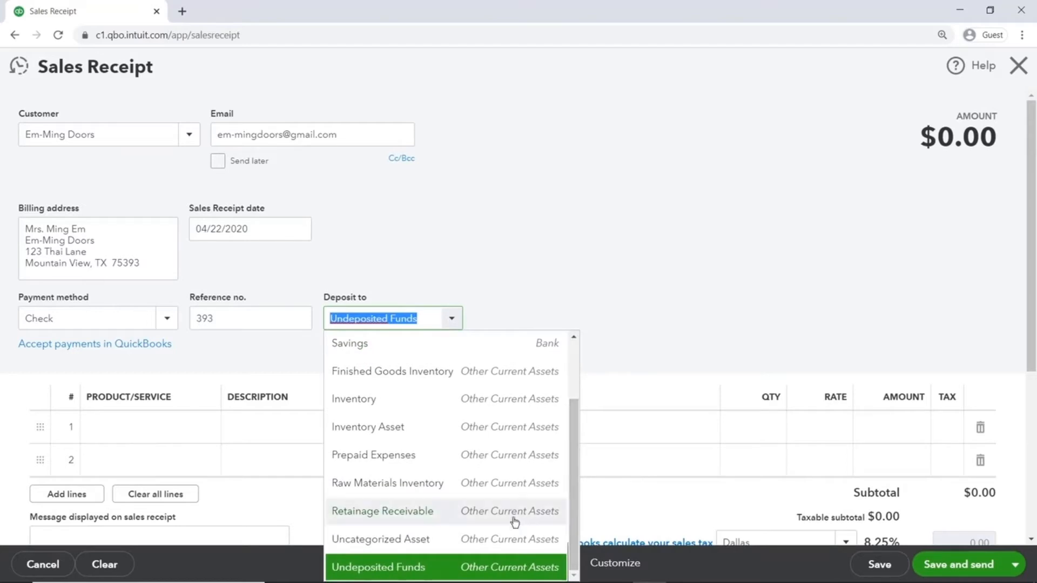
left_click(437, 569)
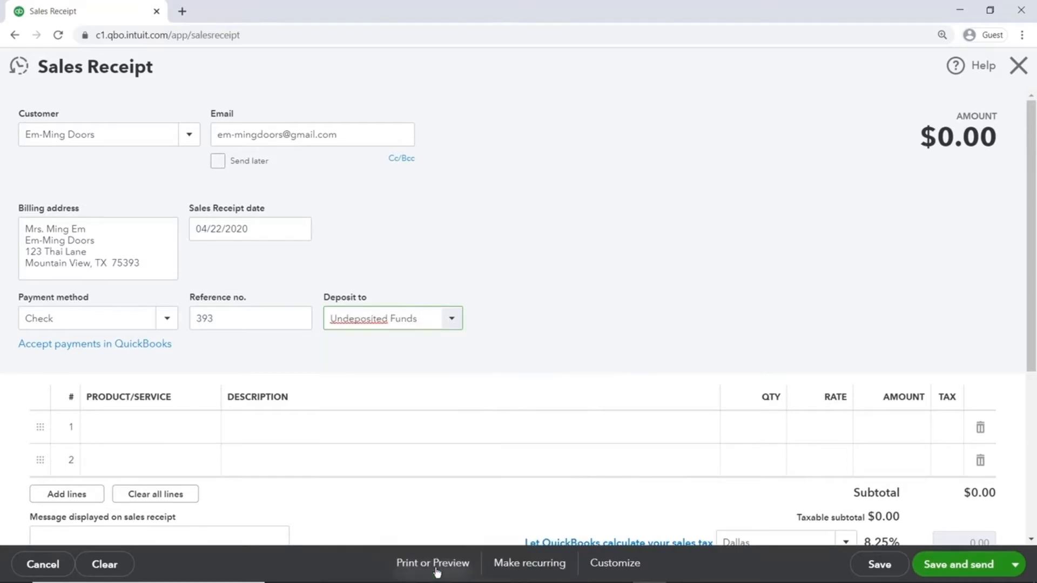
left_click_drag(430, 324, 317, 322)
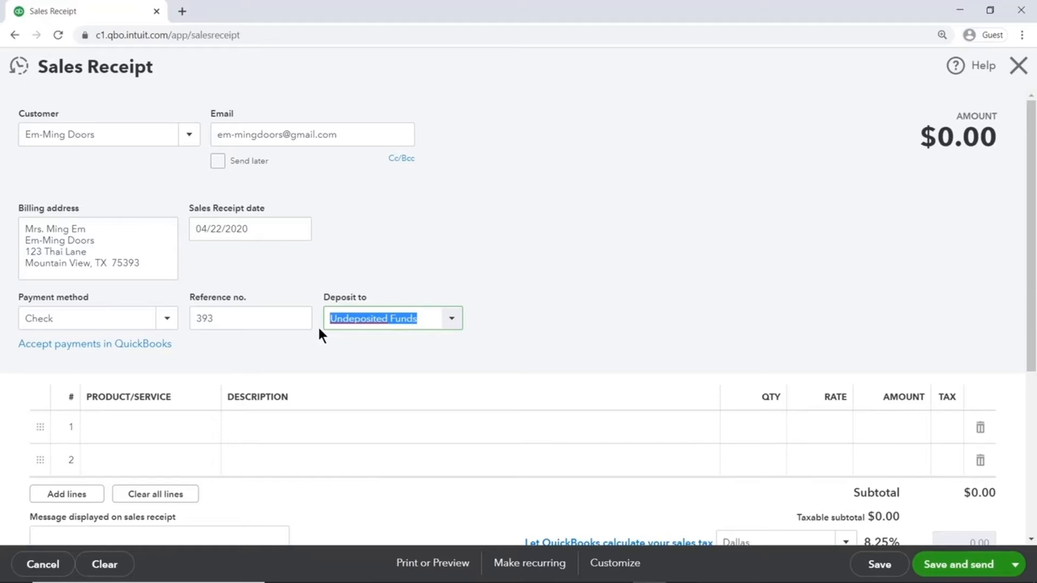
- Add 5 Door Knobs at 25.50 on line 1, giving a $138.03 total with Dallas 8.25% tax
left_click(169, 426)
type("door")
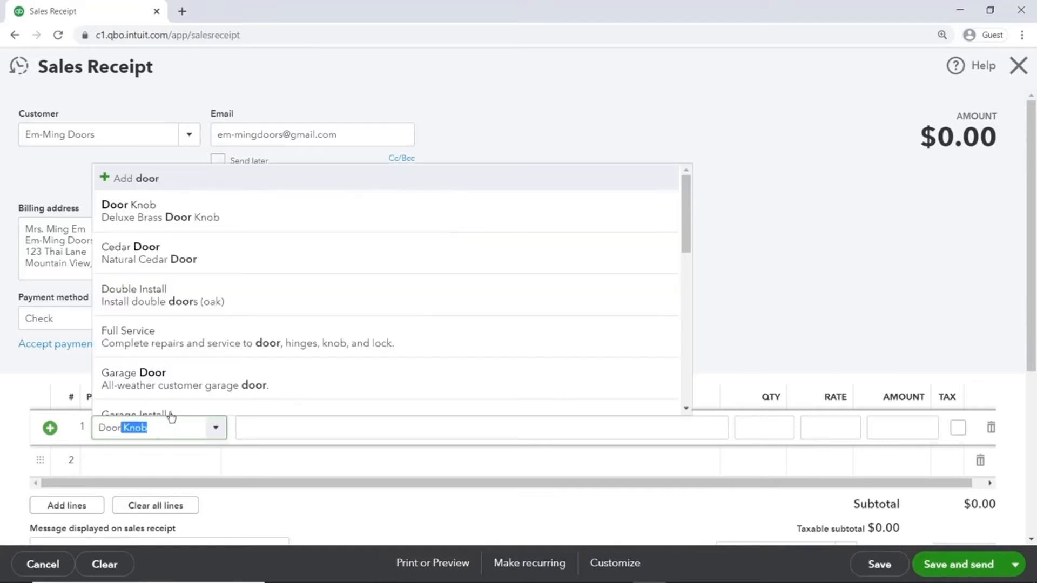
left_click(159, 211)
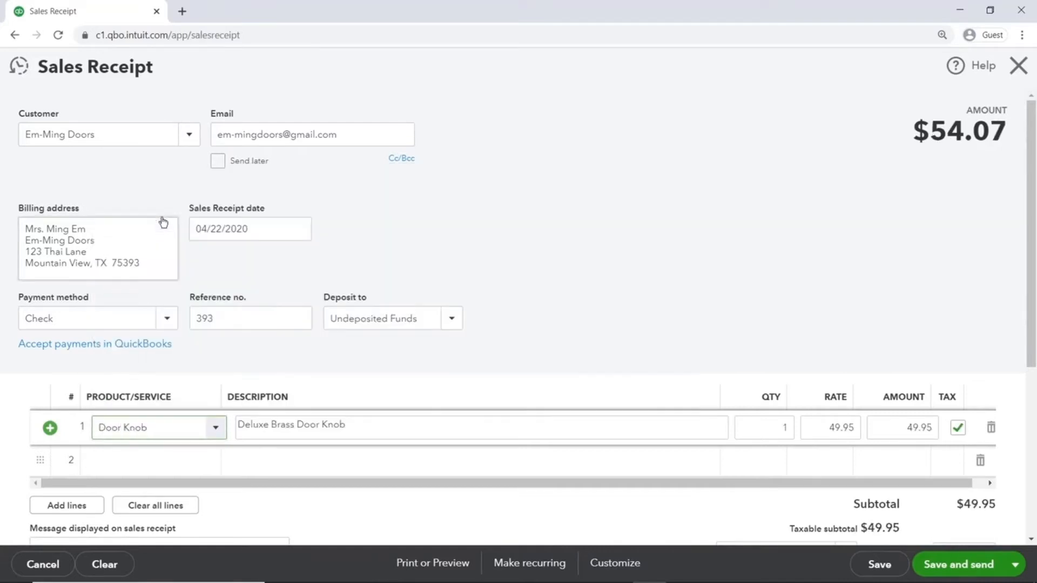
left_click(741, 429)
type("5")
left_click(813, 427)
type("25.50")
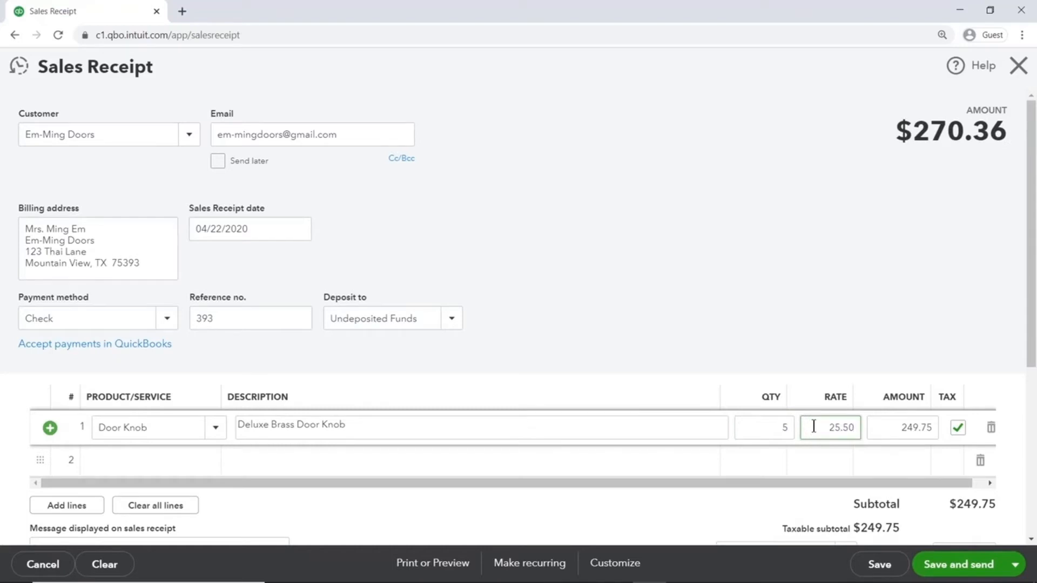
key("Tab")
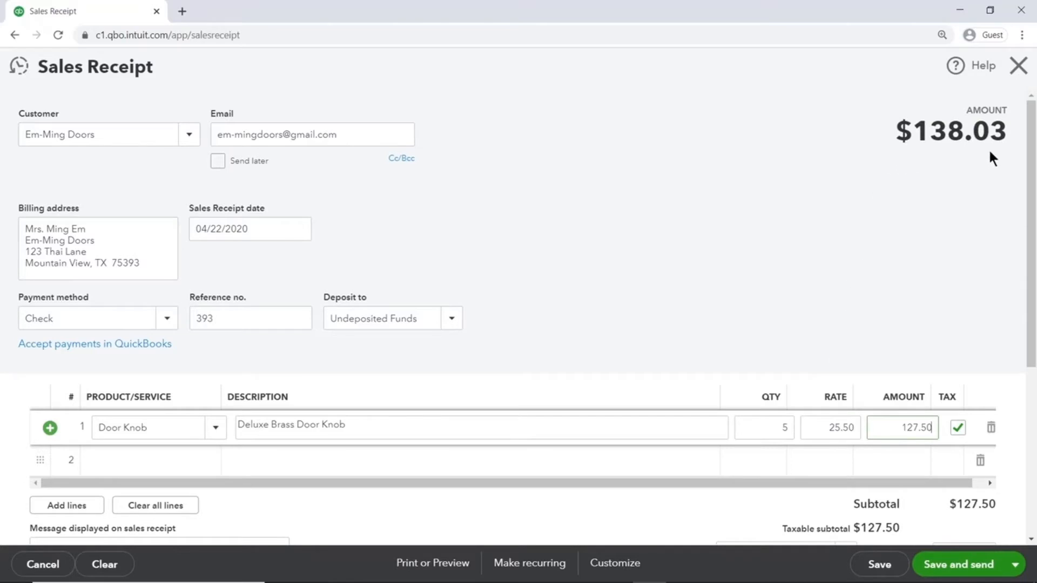
left_click_drag(1033, 178, 1023, 352)
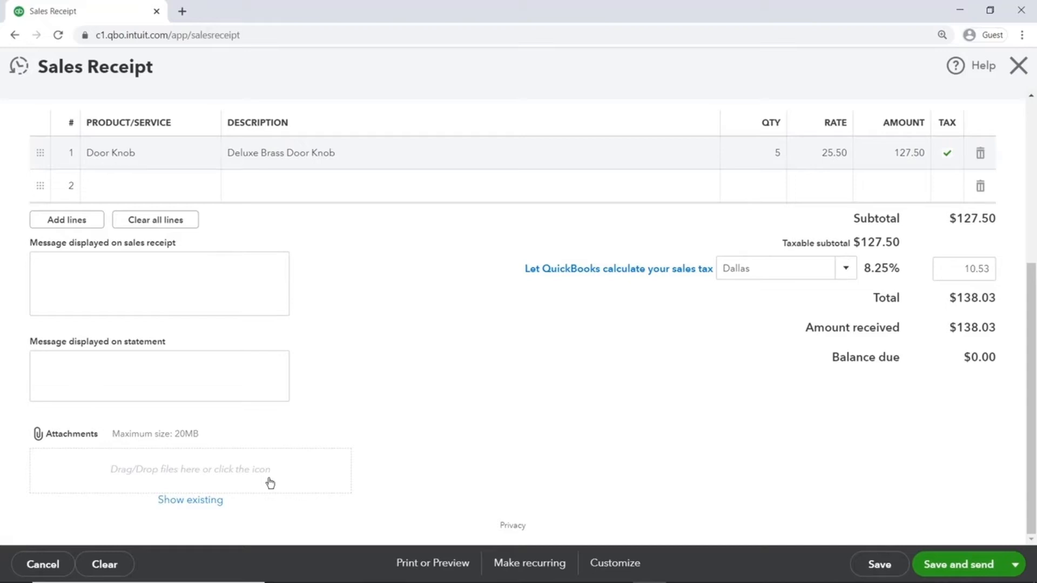
- In a duplicated tab, check Undeposited Funds shows 0.00 in the Chart of Accounts, then return
right_click(93, 18)
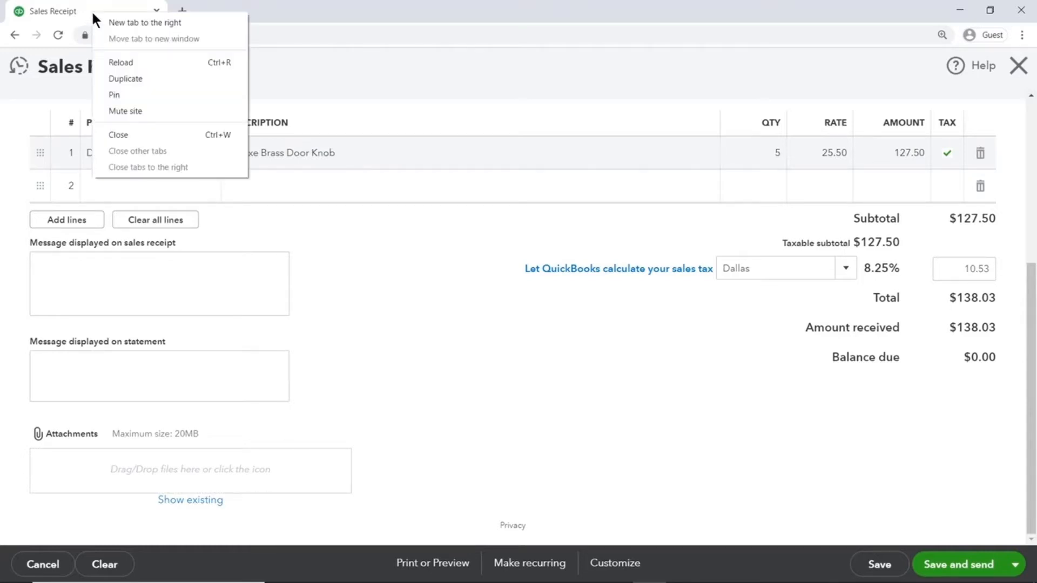
left_click(152, 83)
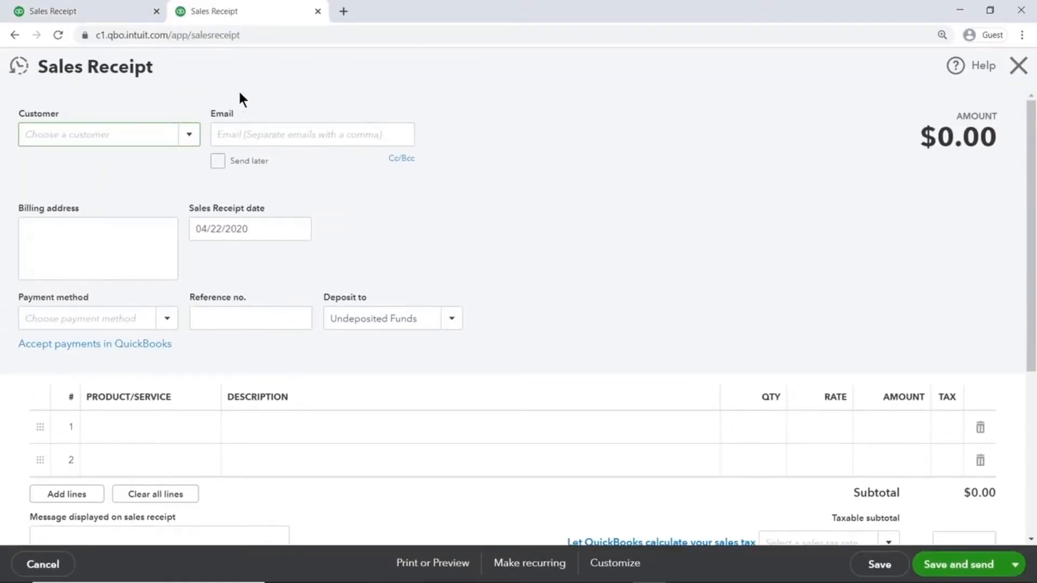
left_click(1018, 66)
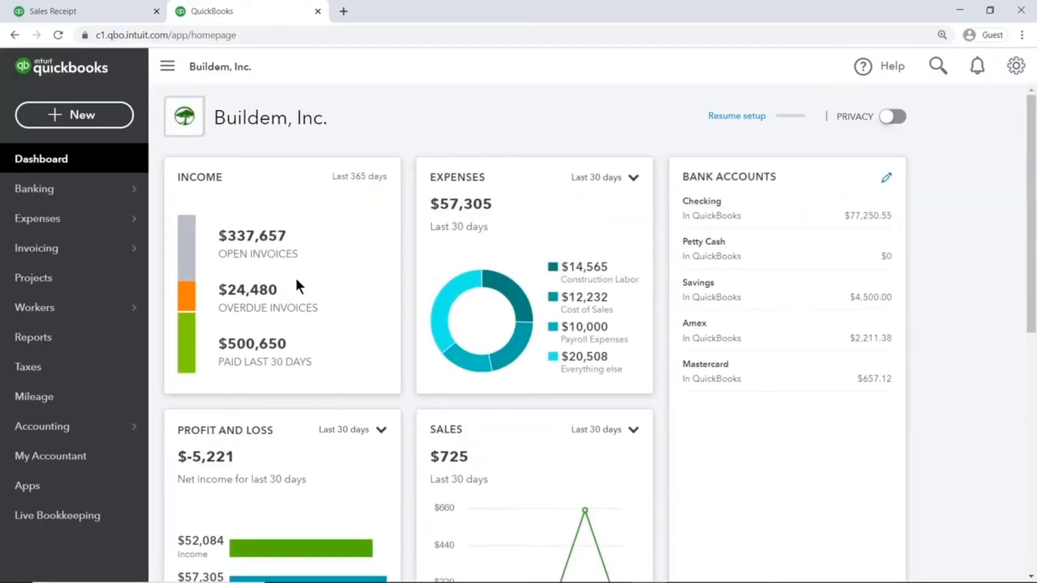
left_click(113, 426)
left_click_drag(1031, 166, 1031, 205)
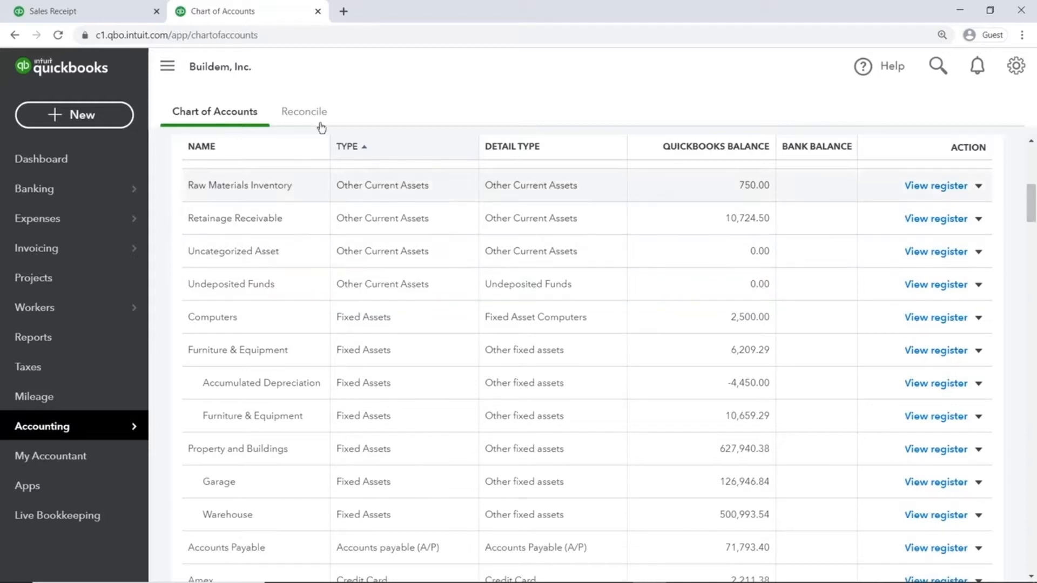
left_click(126, 14)
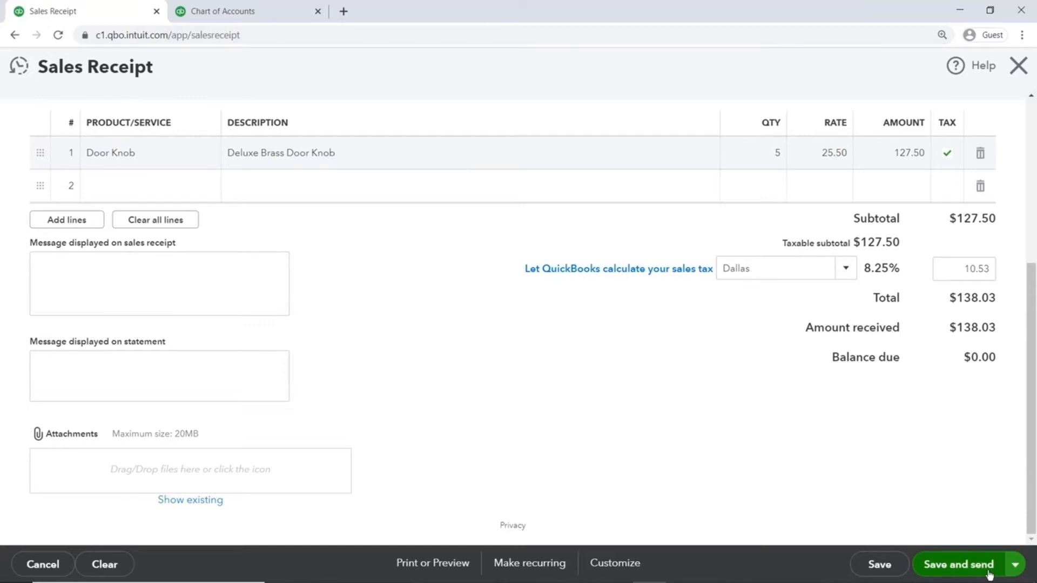
- Save and close the receipt, confirming Undeposited Funds now holds 138.03
left_click(1014, 572)
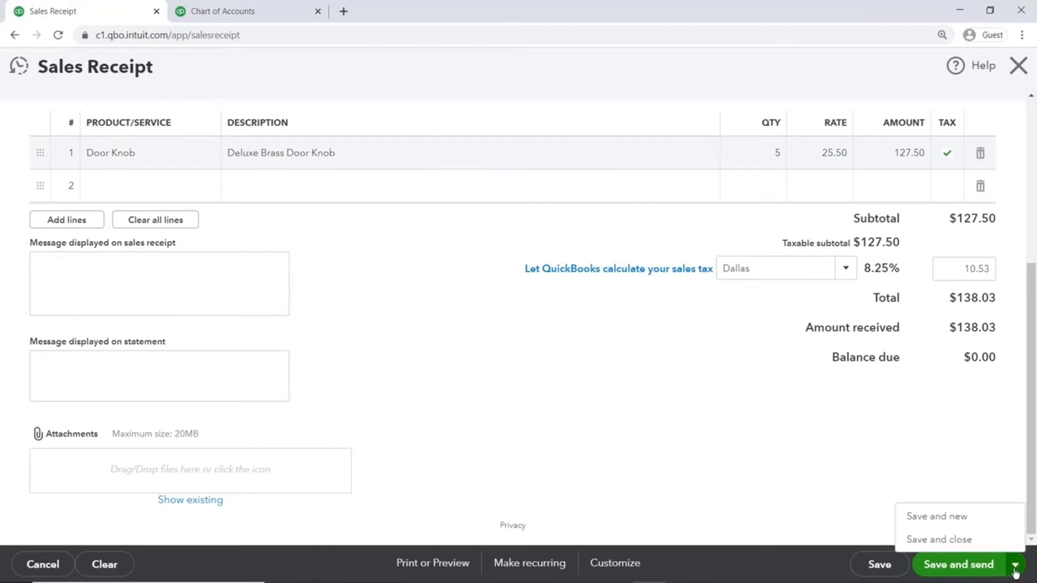
left_click(984, 543)
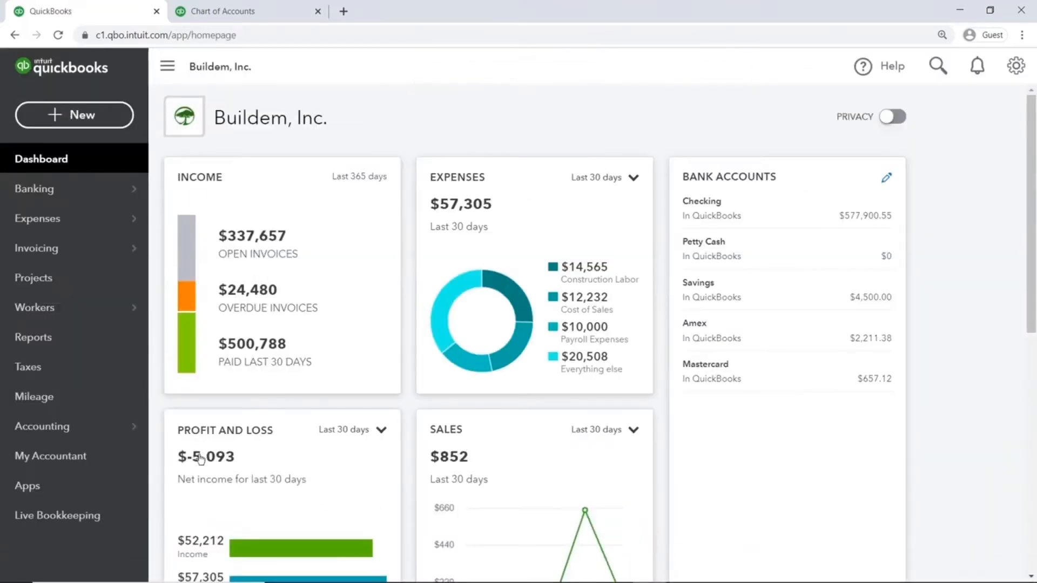
left_click(135, 425)
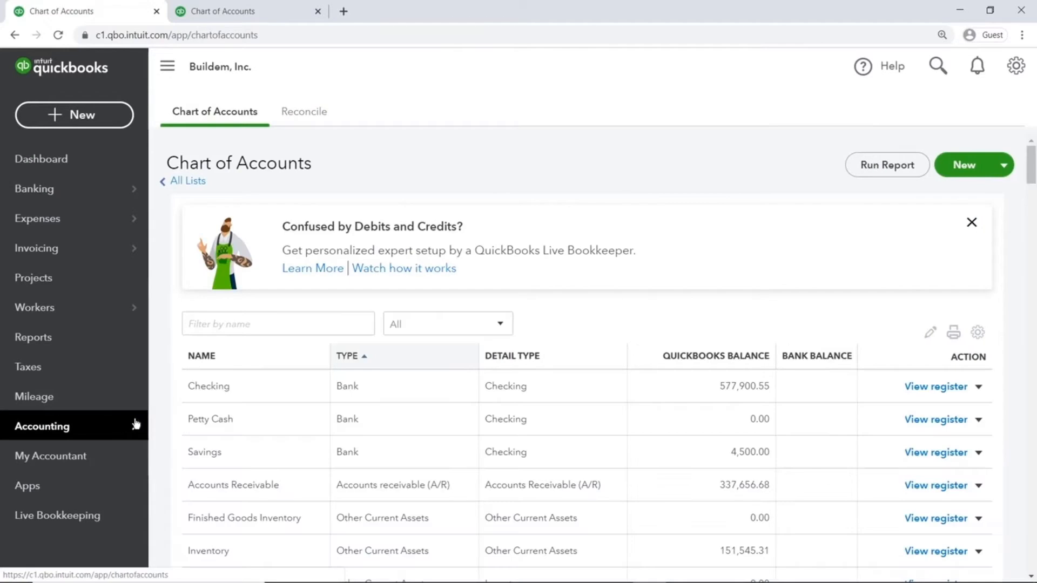
left_click_drag(1031, 170, 1031, 193)
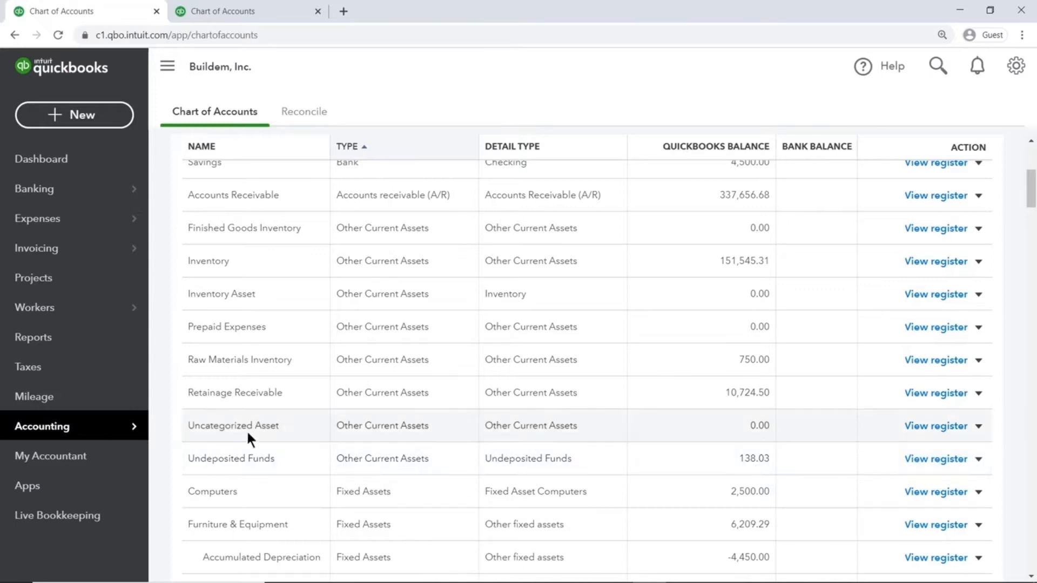
left_click(92, 345)
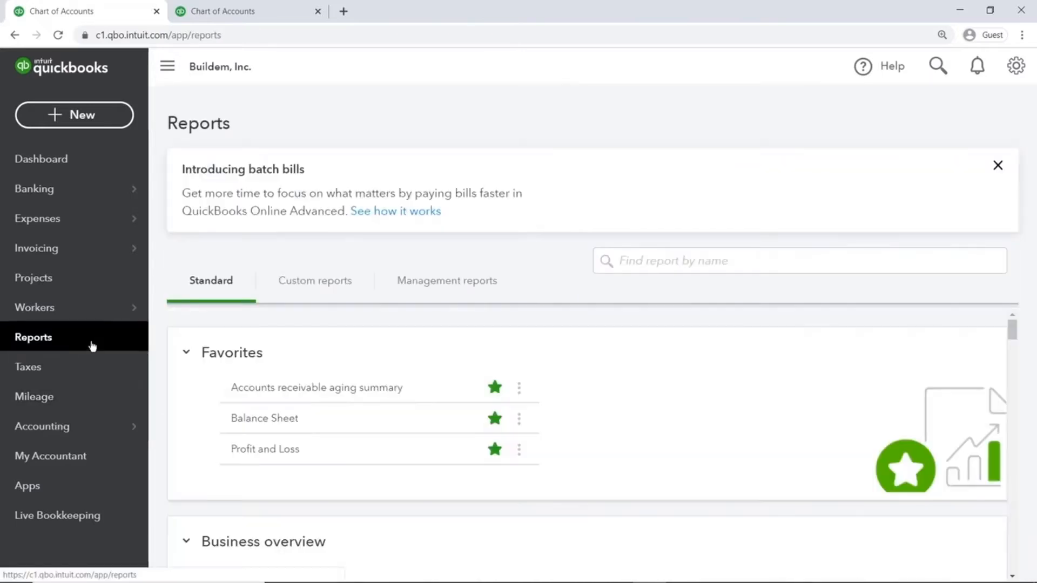
- Drill from Profit and Loss into Parts Sales to find the 127.50 receipt, then go to Dashboard
left_click(244, 452)
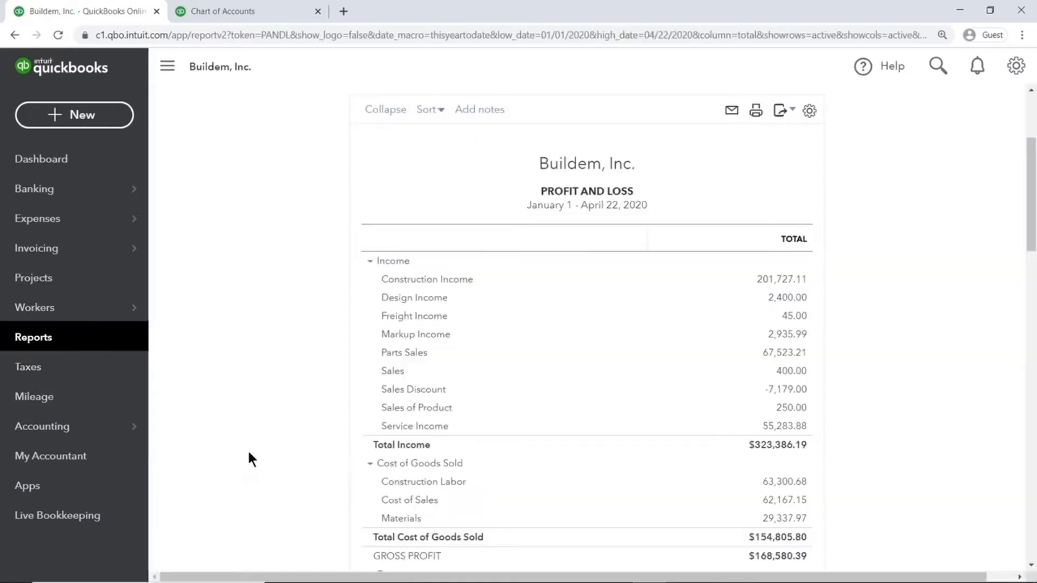
left_click(788, 353)
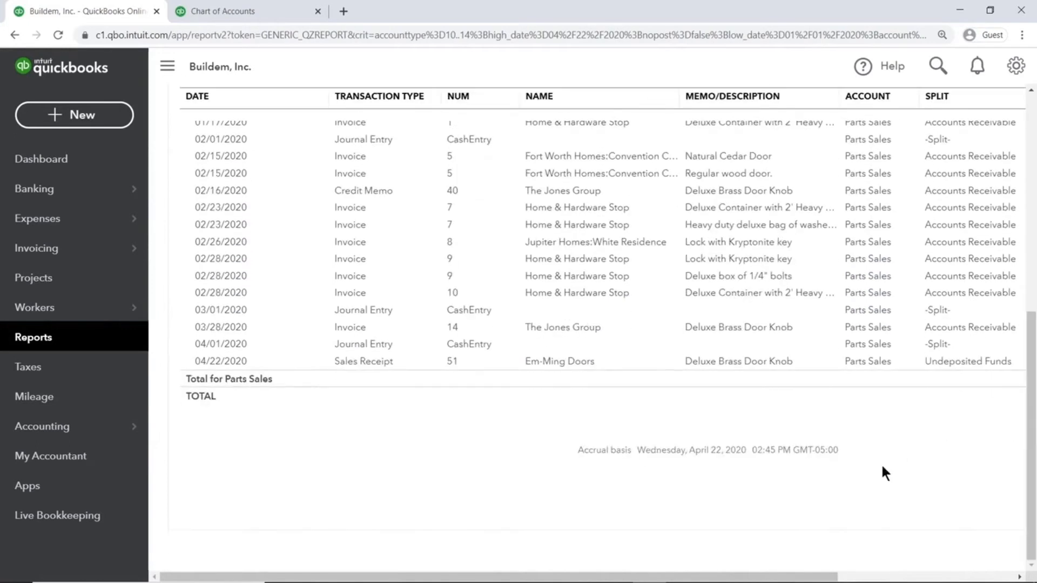
scroll(780, 557, "right", 5)
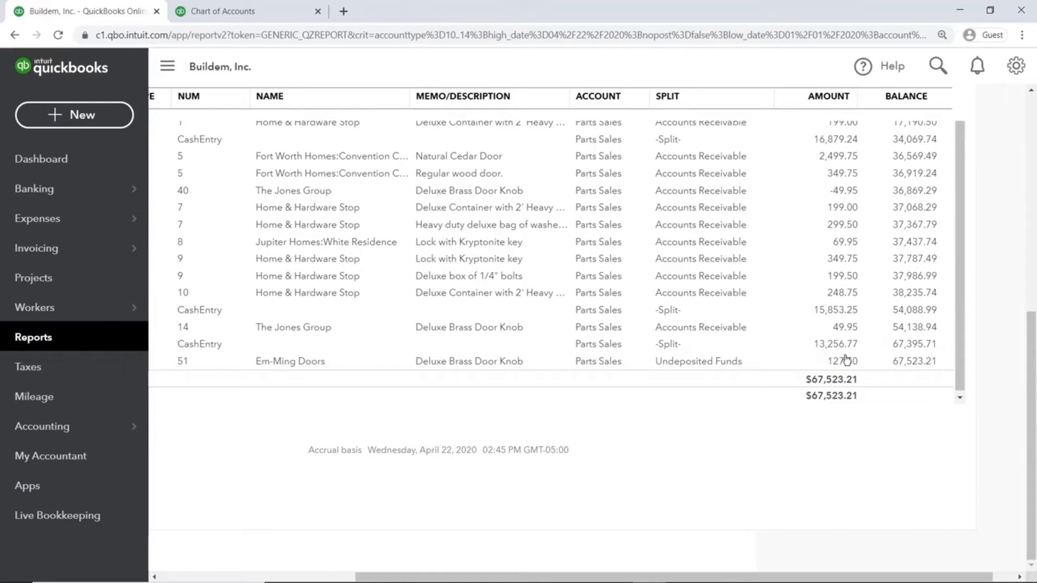
left_click(126, 161)
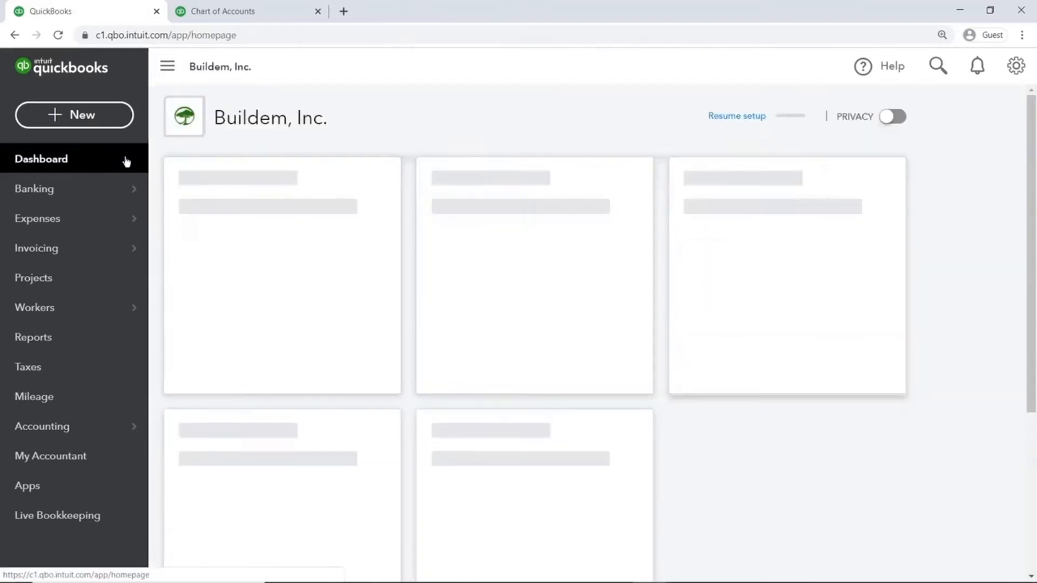
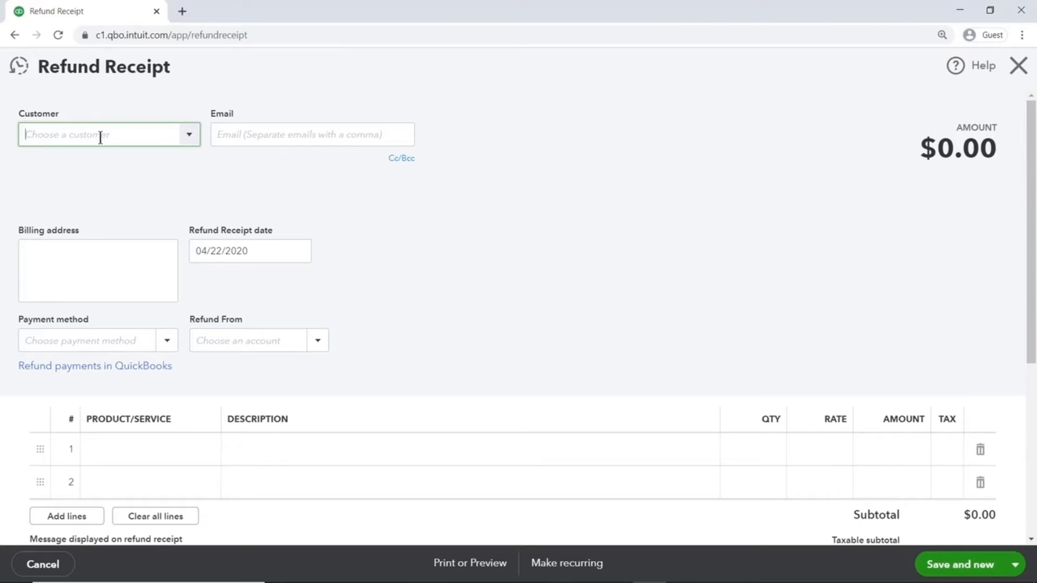
- Fill the refund receipt for Em-Ming Doors, paid by Check from Checking, check no. 1028
type("em")
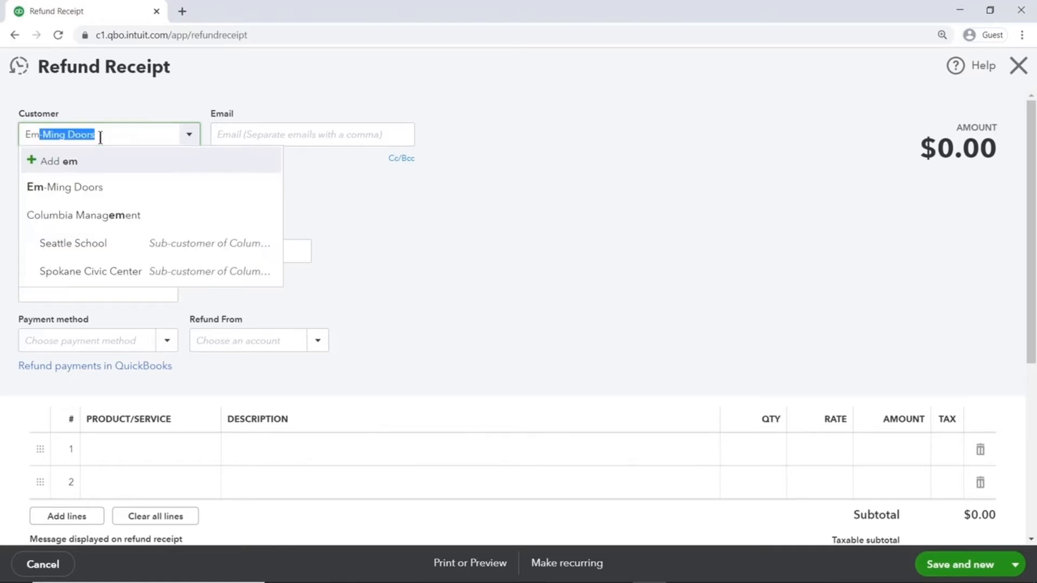
left_click(100, 187)
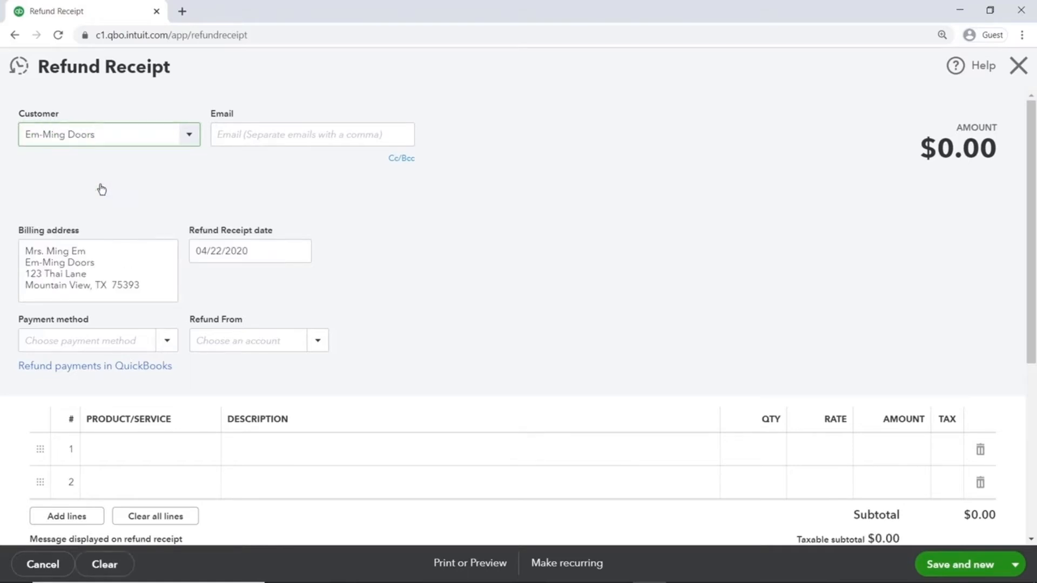
left_click(263, 246)
left_click(167, 341)
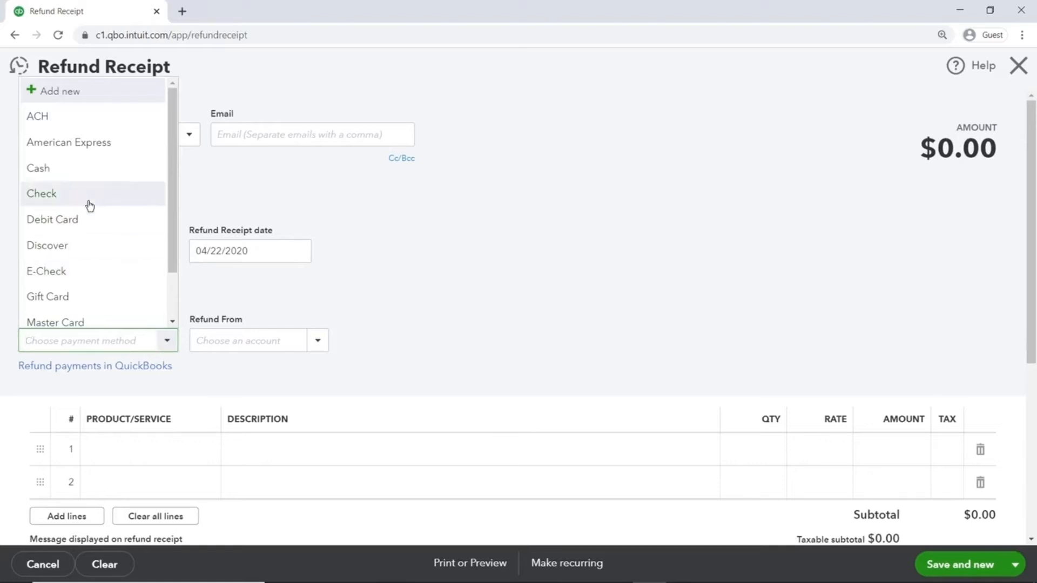
left_click(90, 206)
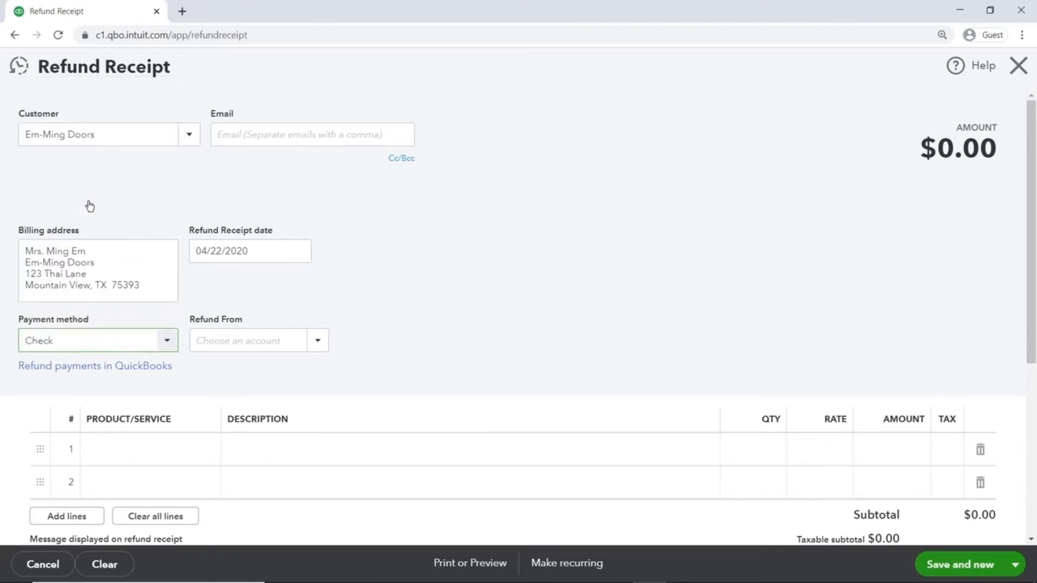
left_click(217, 342)
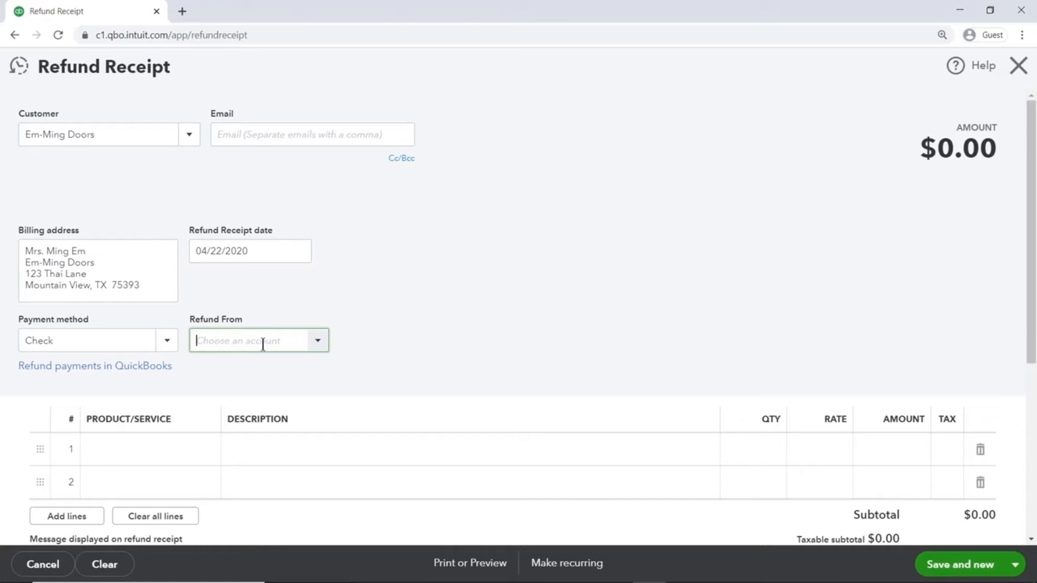
left_click(319, 347)
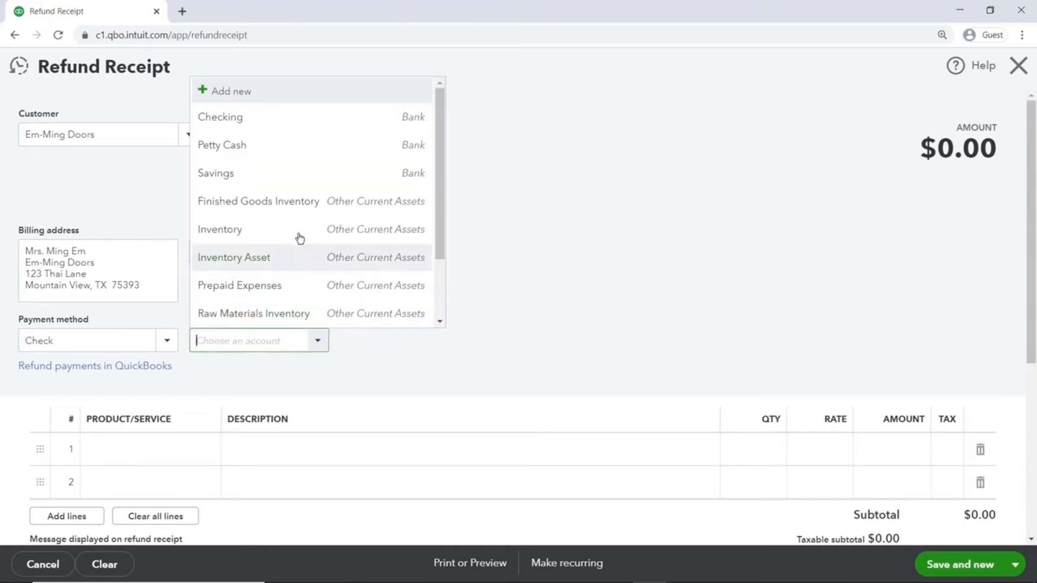
left_click(247, 122)
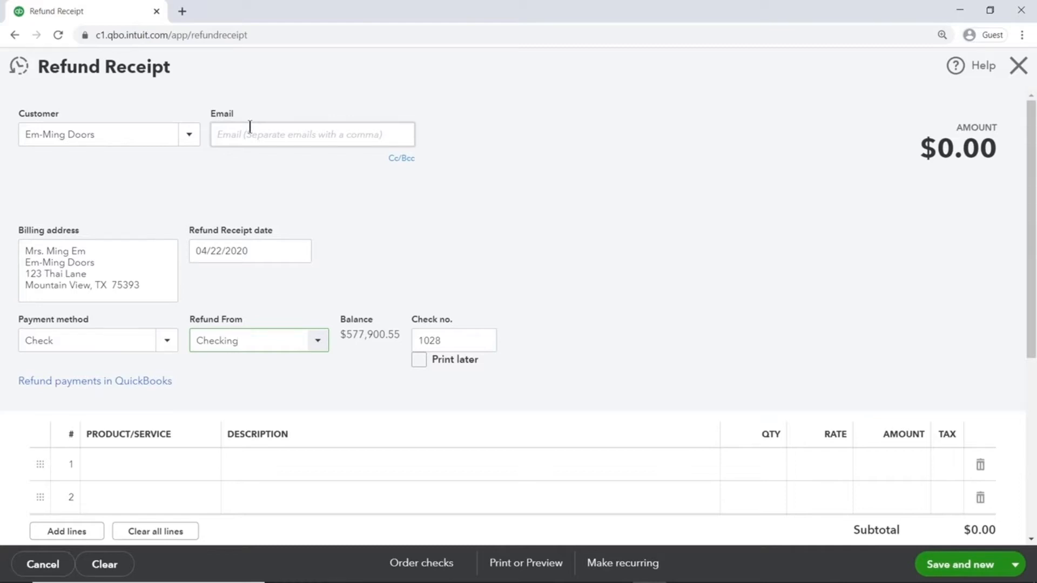
left_click(463, 338)
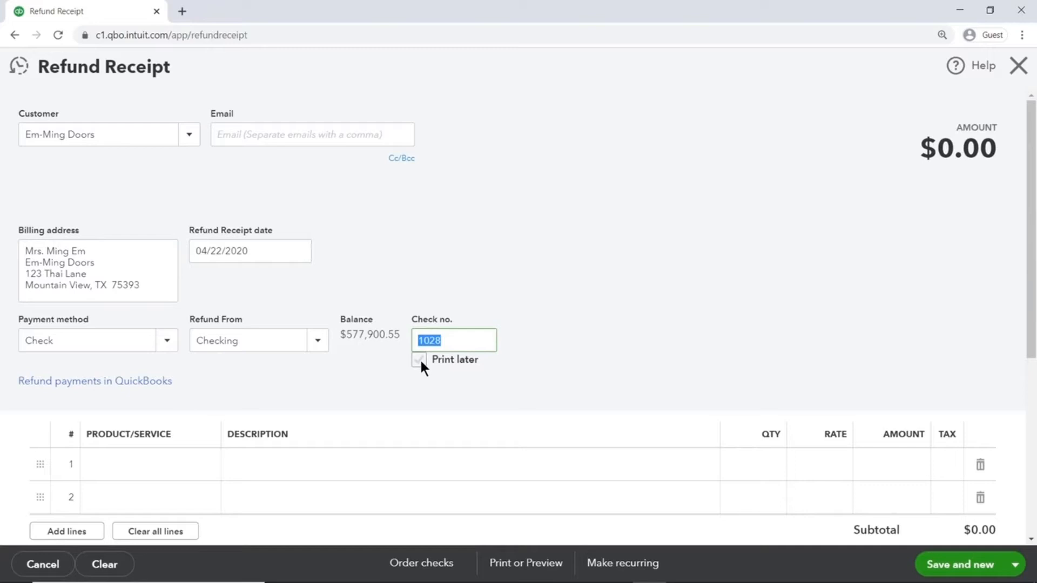
- Add a Door Knob line of 5 at 25.50, making the refund total $138.03
left_click(178, 464)
type("ddor")
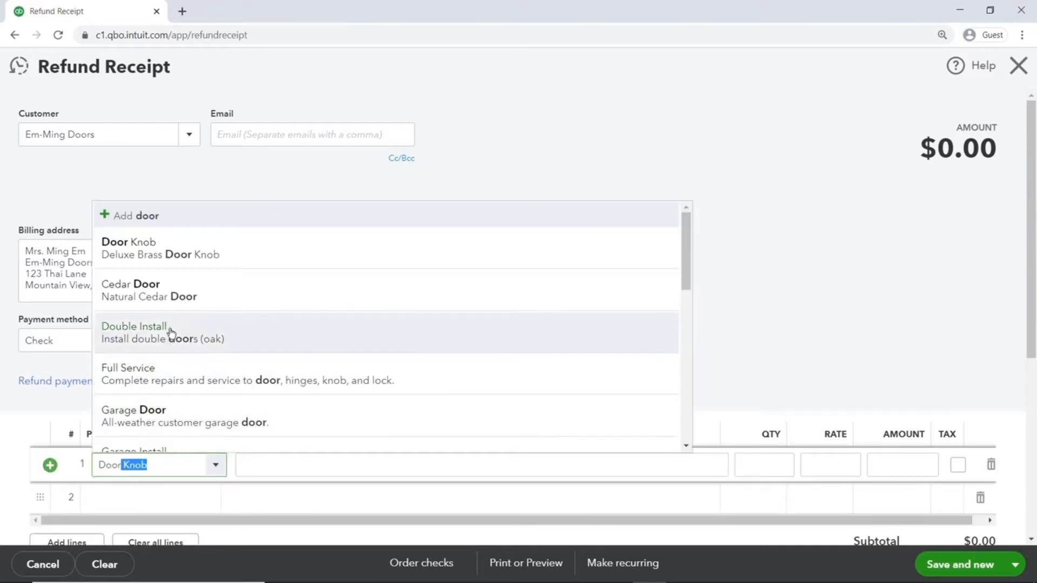
left_click(165, 244)
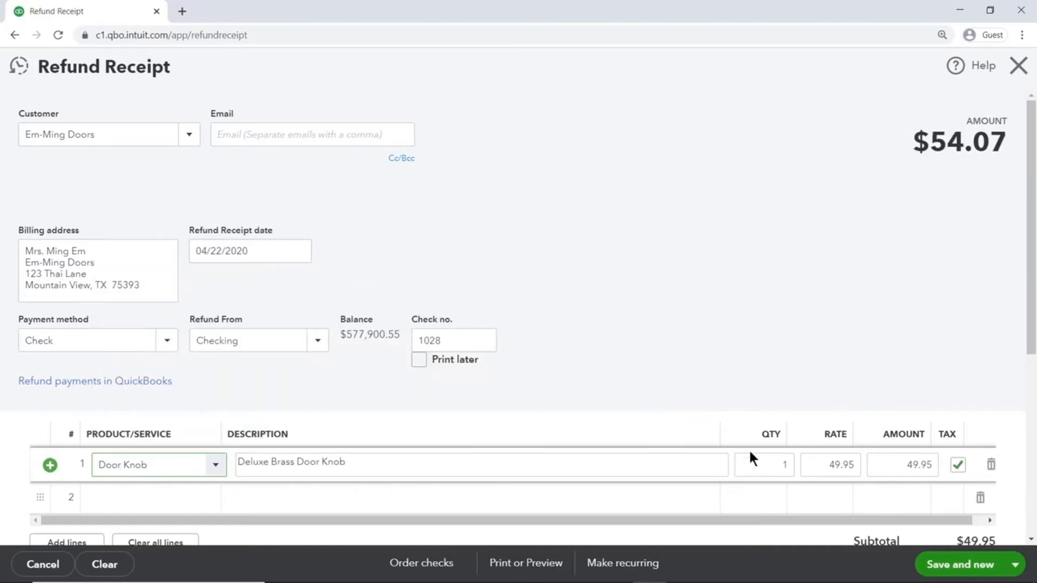
left_click(763, 463)
type("5")
left_click(812, 465)
type("25.50")
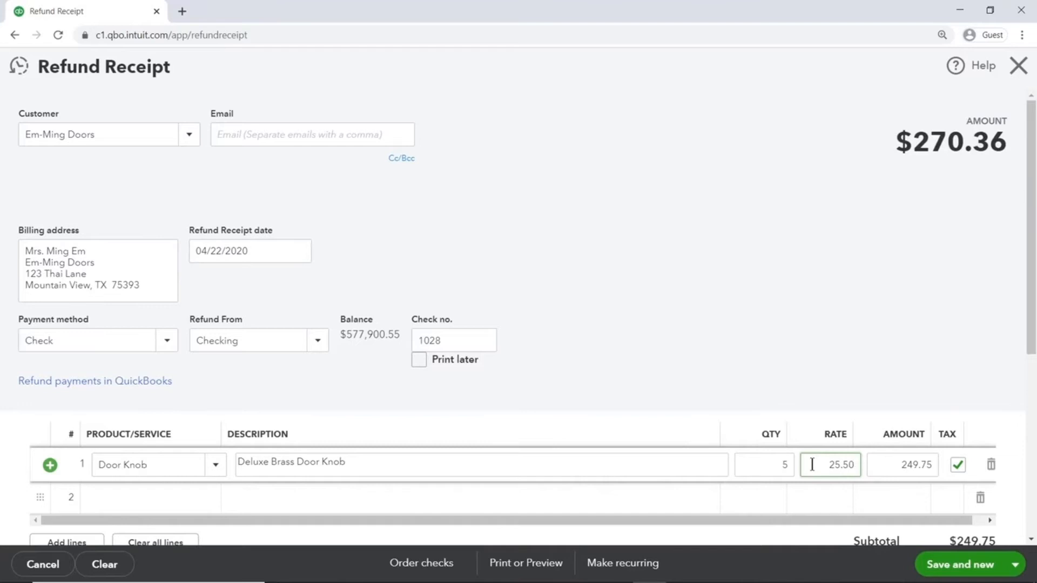
key("Tab")
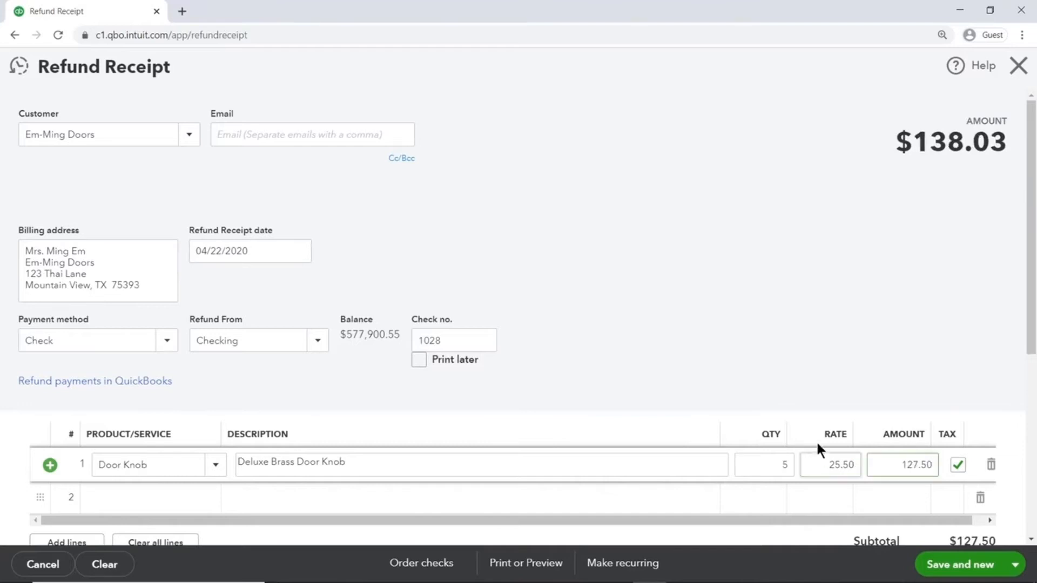
left_click_drag(1029, 307, 1029, 475)
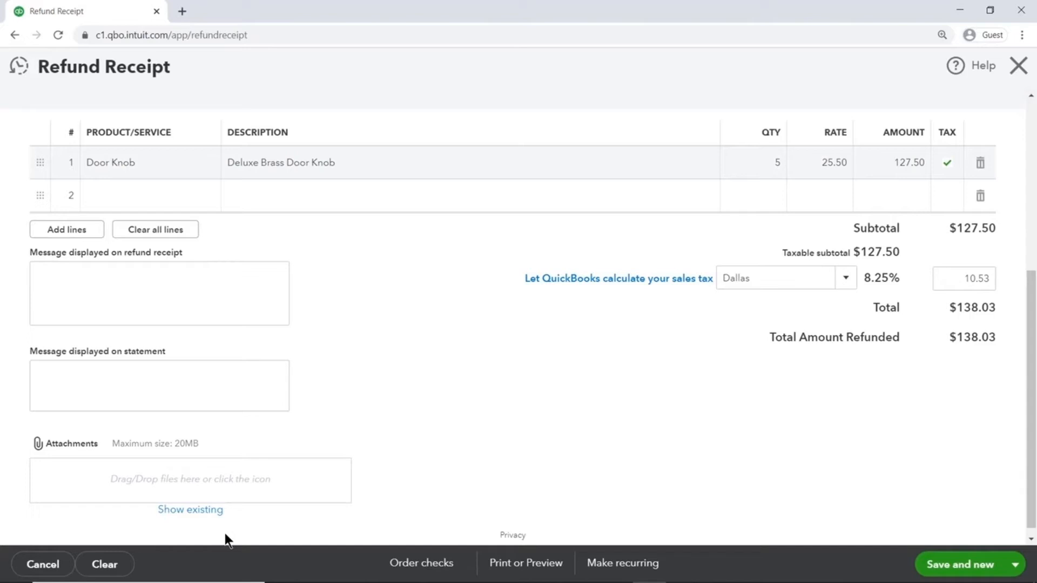
- In a duplicated tab, open the Profit and Loss report, then return to the refund receipt
right_click(116, 13)
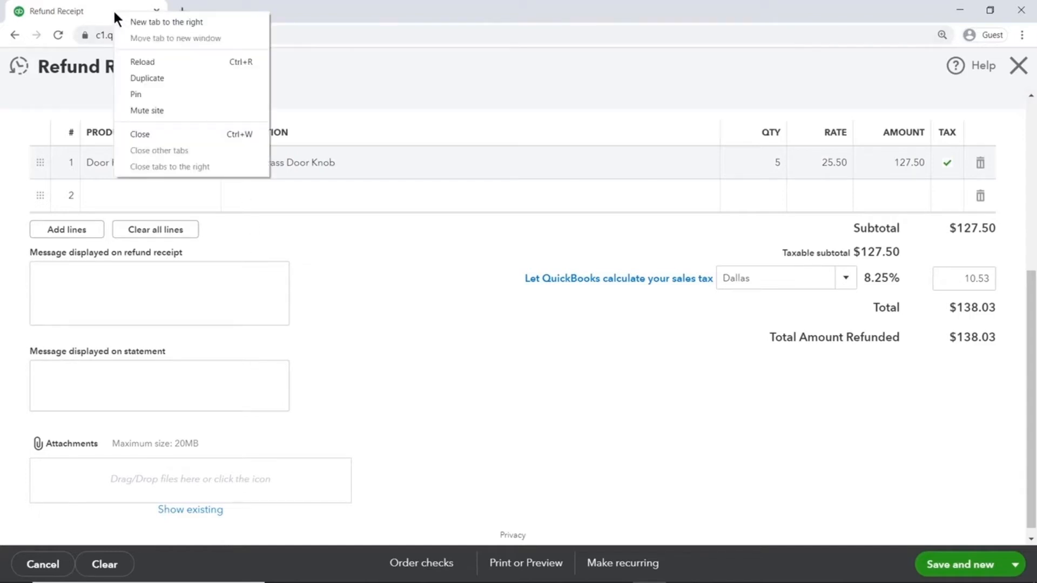
left_click(167, 77)
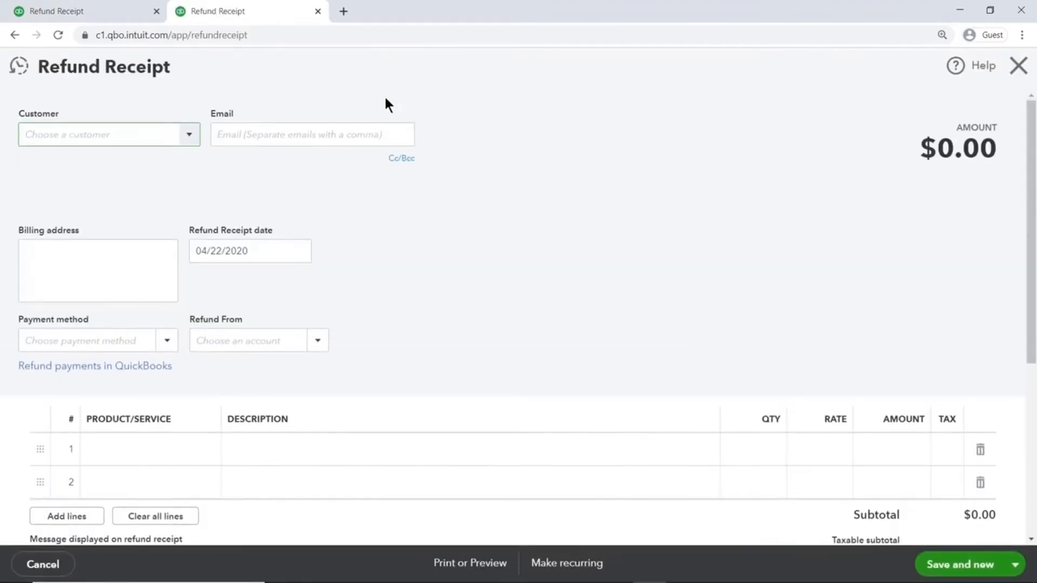
left_click(1018, 66)
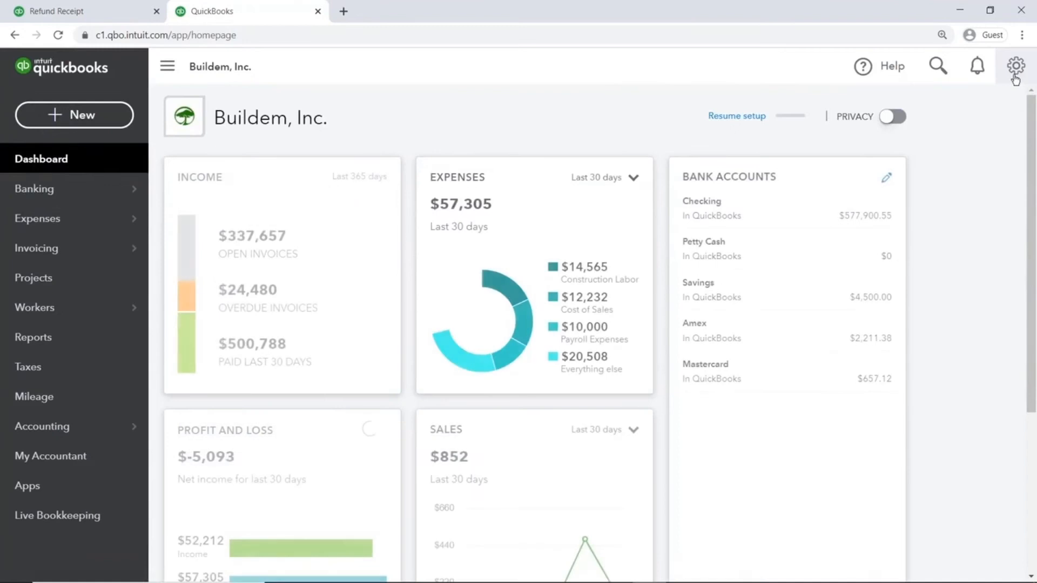
left_click(94, 429)
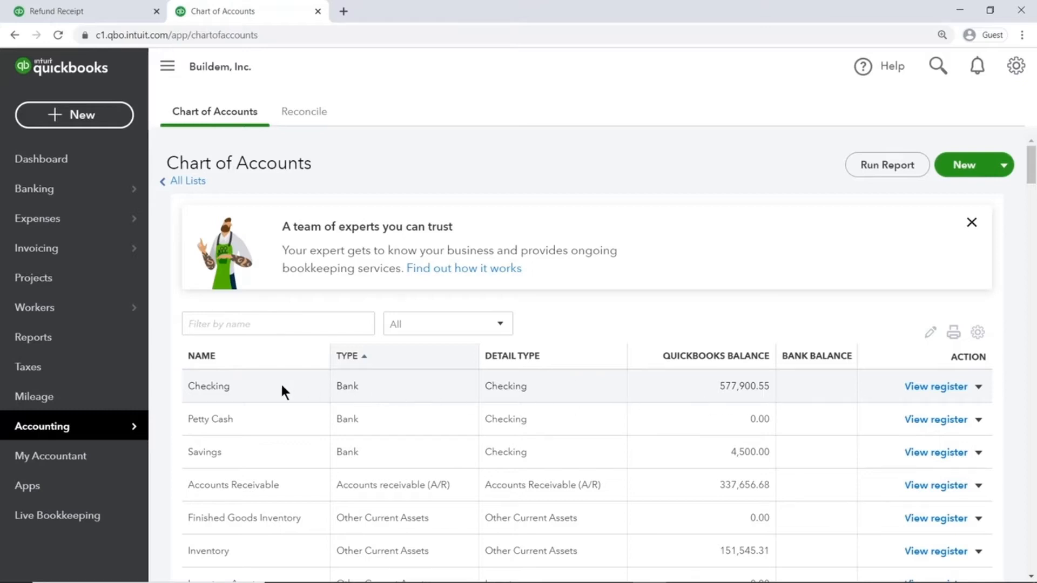
left_click(110, 338)
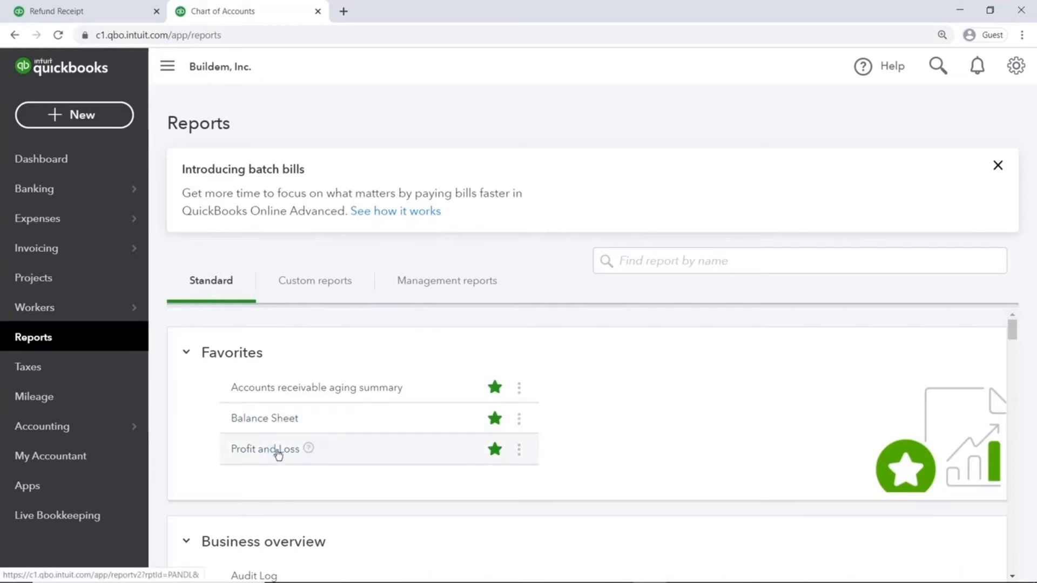
left_click(279, 455)
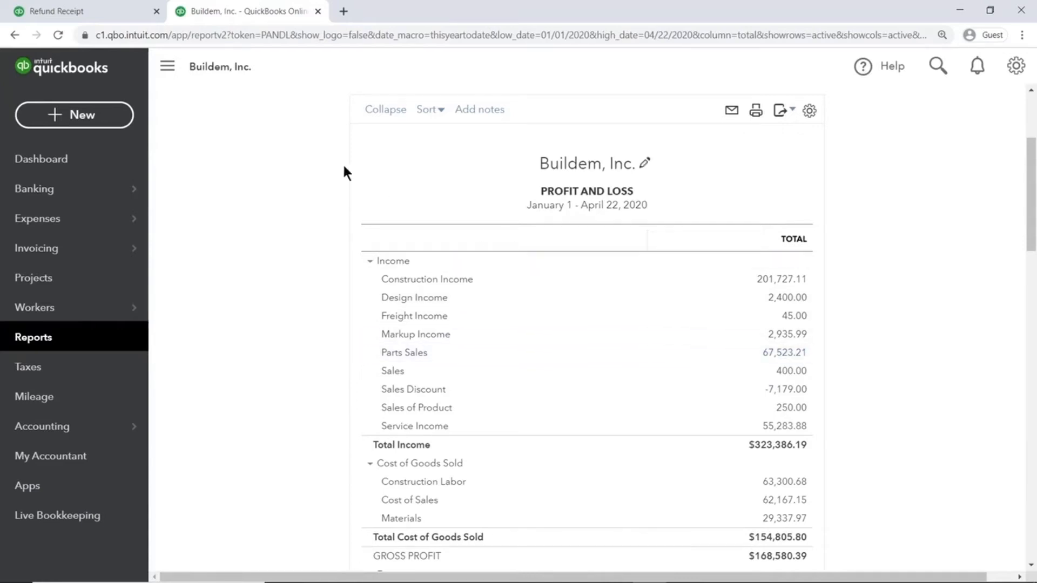
left_click(121, 12)
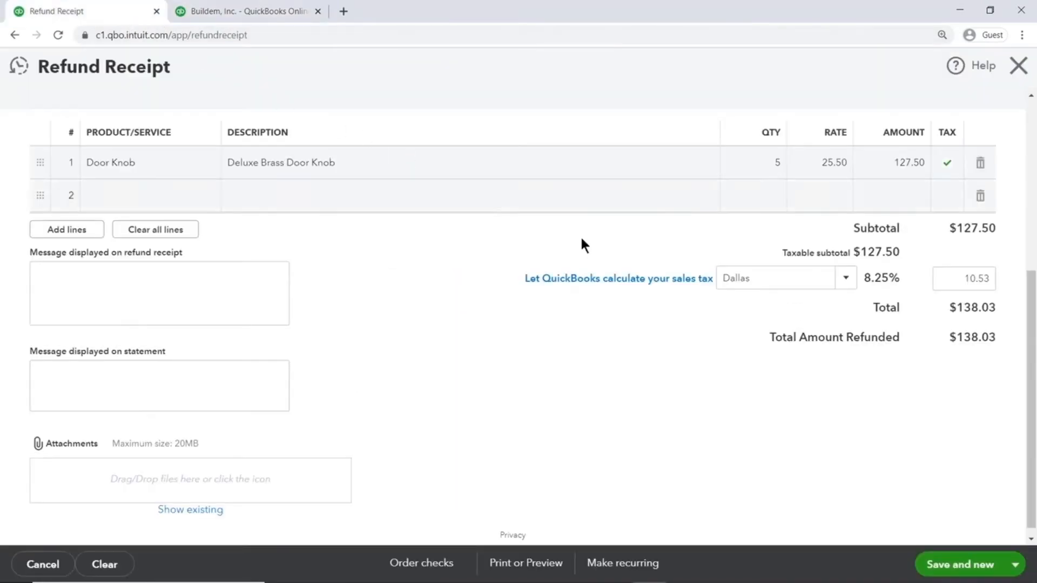
- Save refund receipt #52 with Save and send, and email it to the customer
left_click(1015, 564)
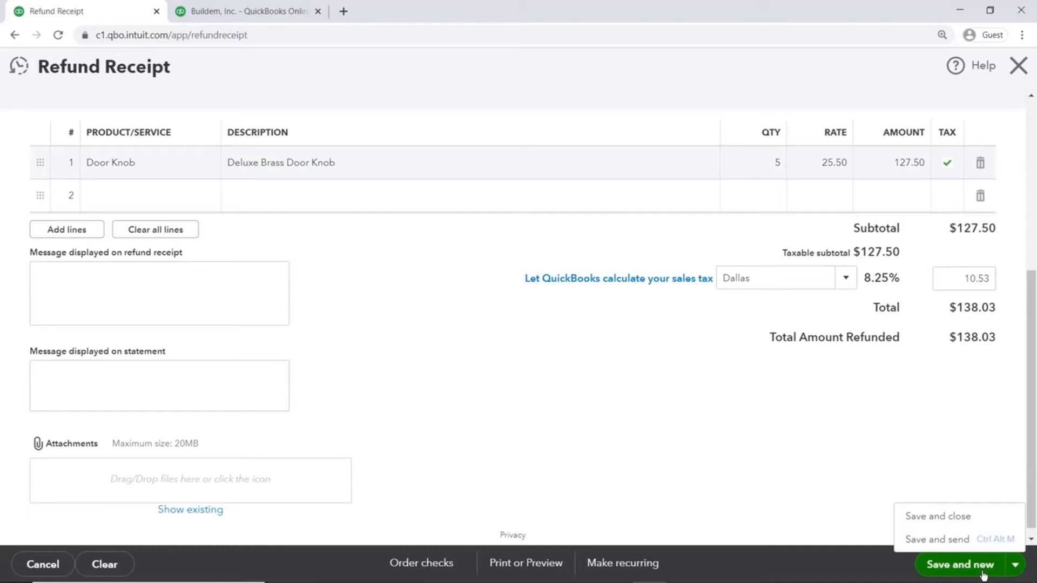
left_click(970, 545)
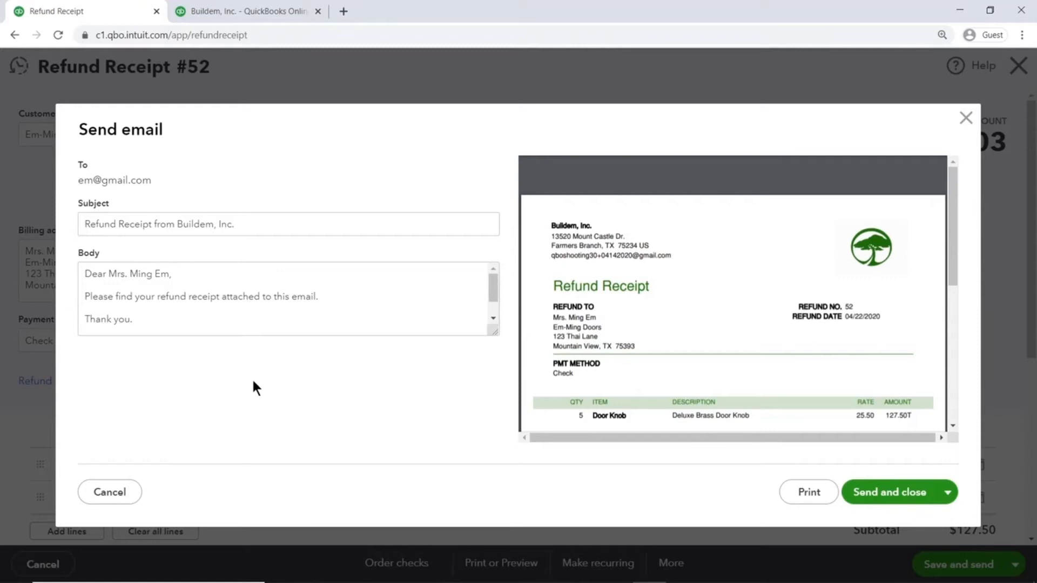
mouse_move(750, 235)
left_click(896, 499)
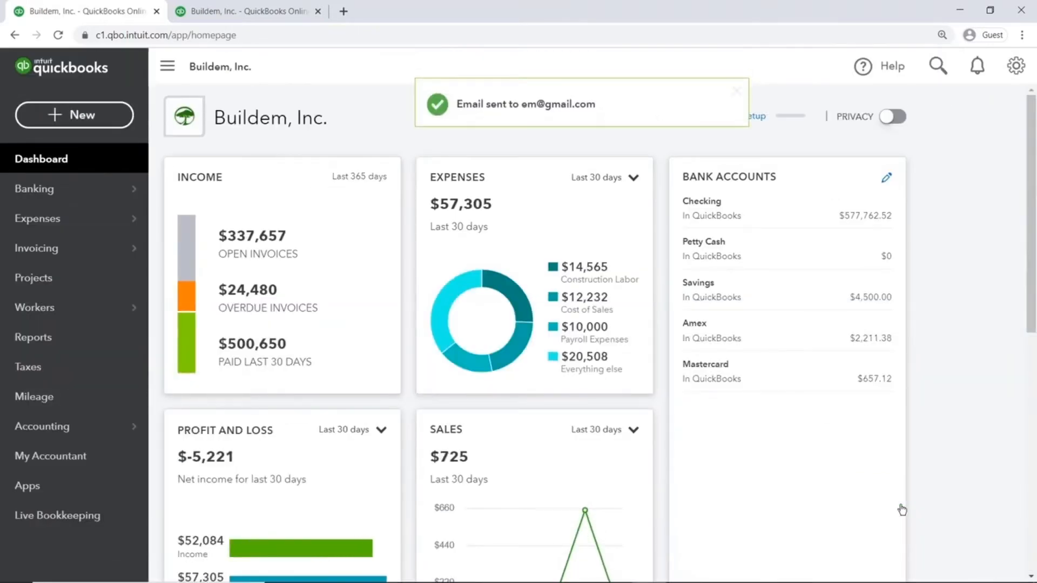
- Reopen the Profit and Loss report from Reports, then go back to the Dashboard
left_click(113, 434)
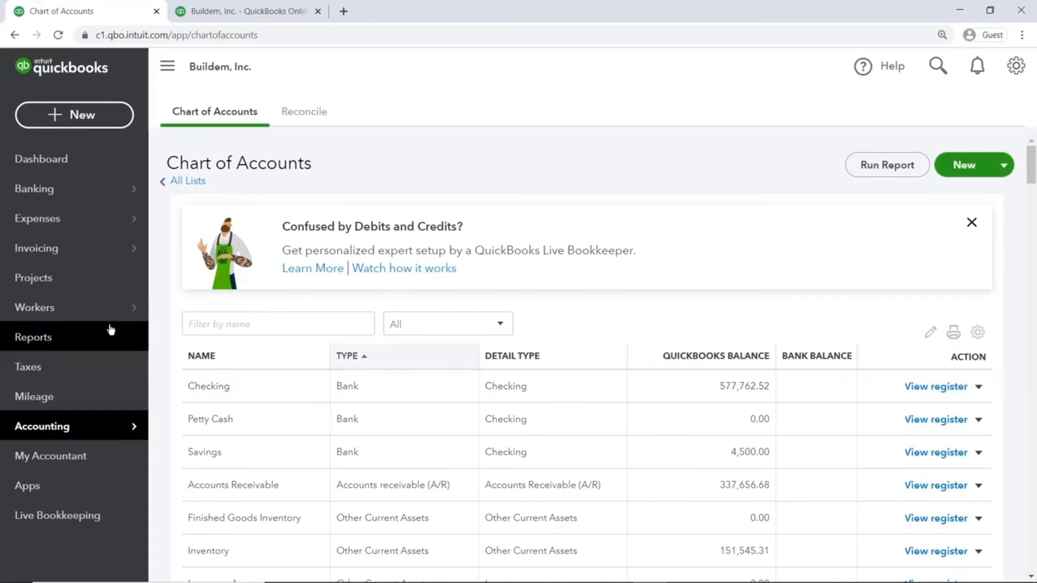
left_click(111, 334)
left_click(245, 453)
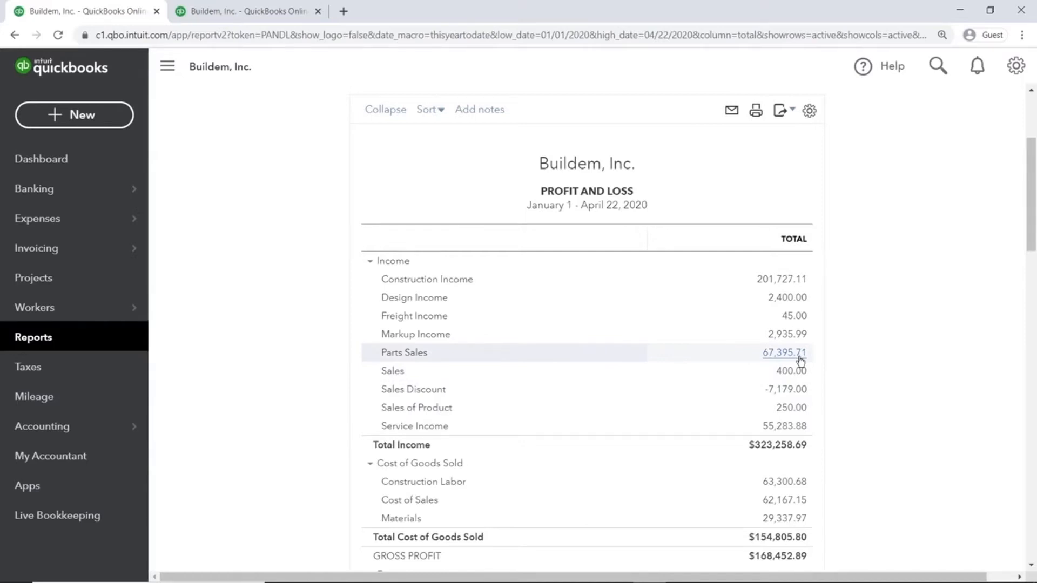
left_click(118, 162)
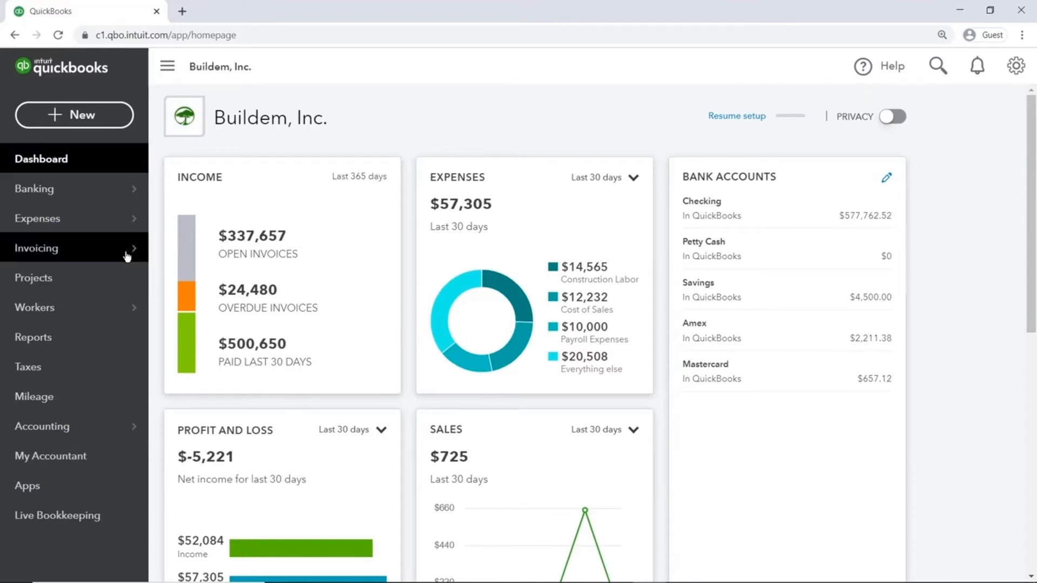
- Find Weiskopf Consulting in the customer list and open its overdue invoice #46 for $375.00
mouse_move(125, 254)
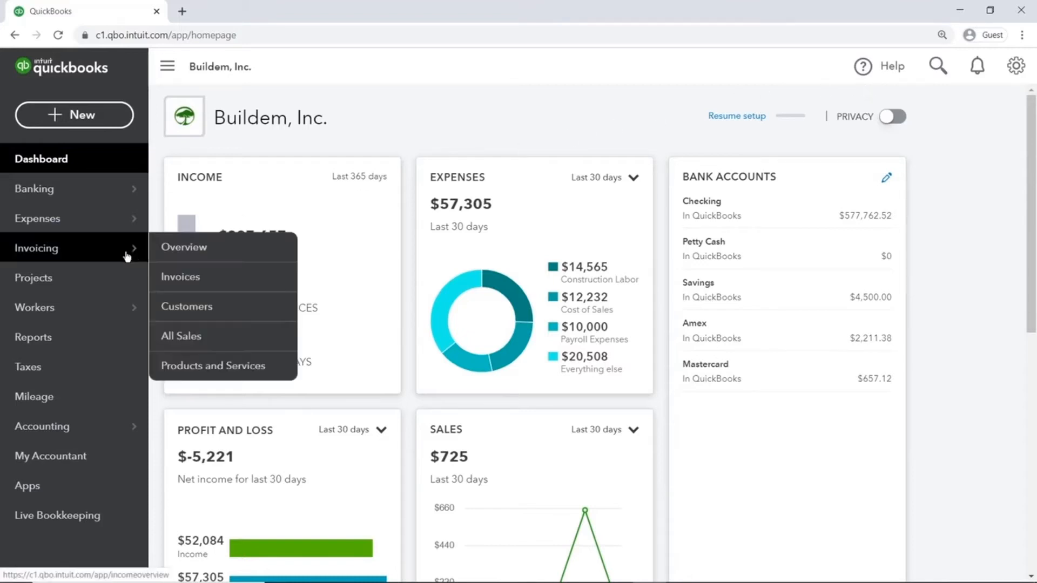
left_click(208, 315)
left_click_drag(1032, 174, 1032, 572)
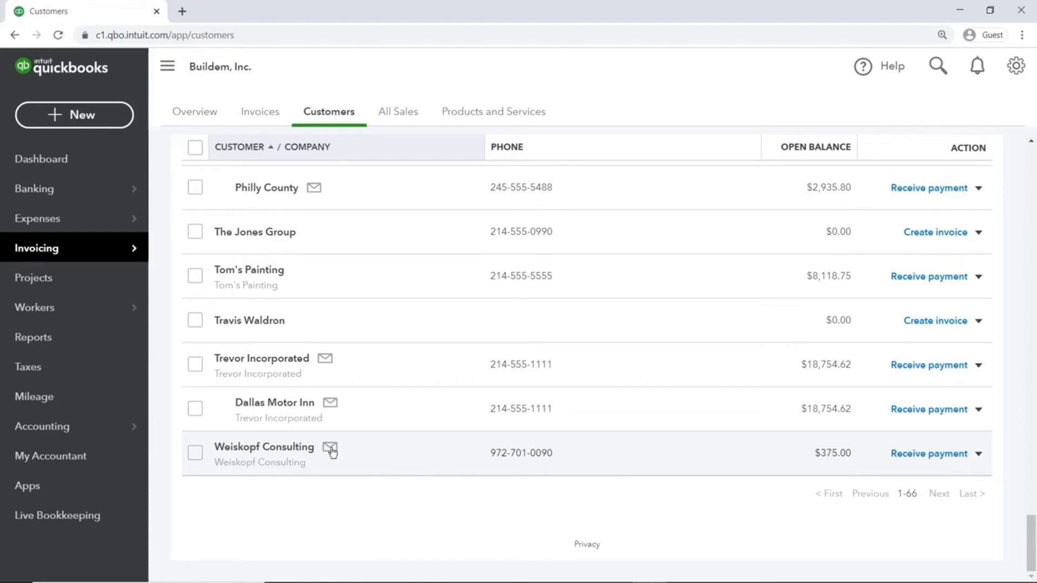
left_click(298, 447)
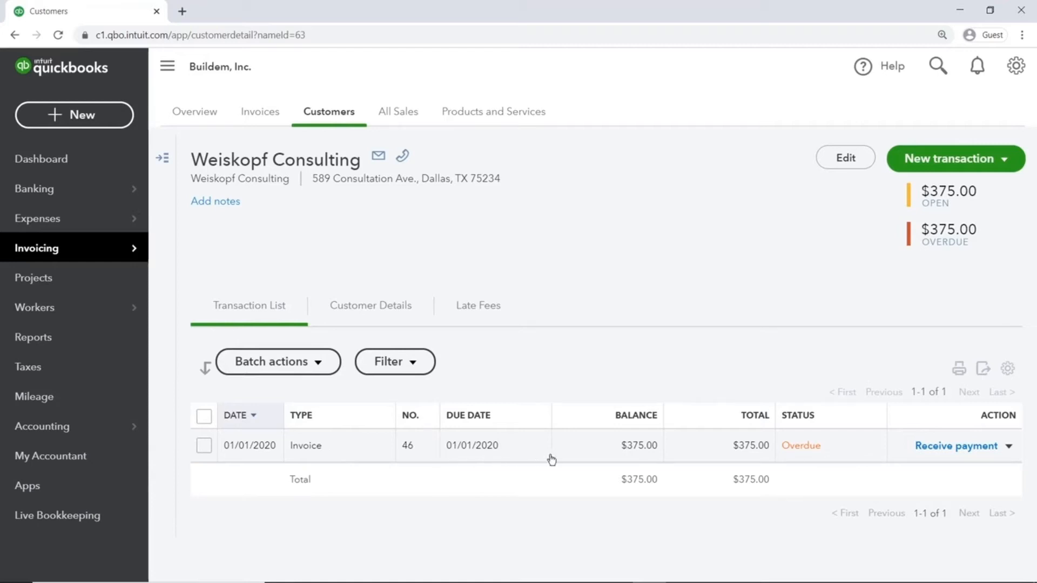
left_click(769, 457)
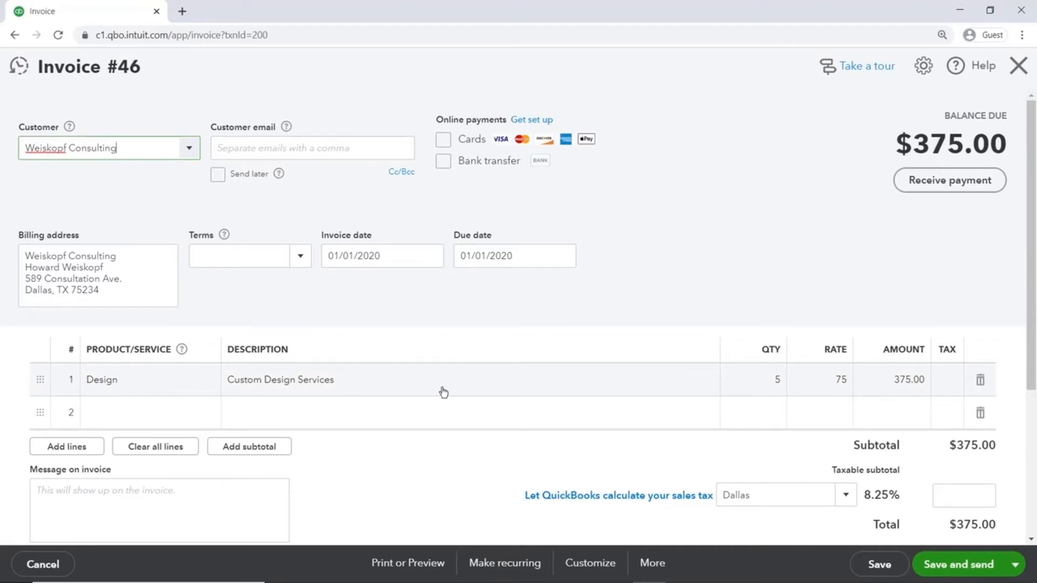
- Review invoice #46's Design line of 5 × 75, then close it unchanged
left_click(917, 394)
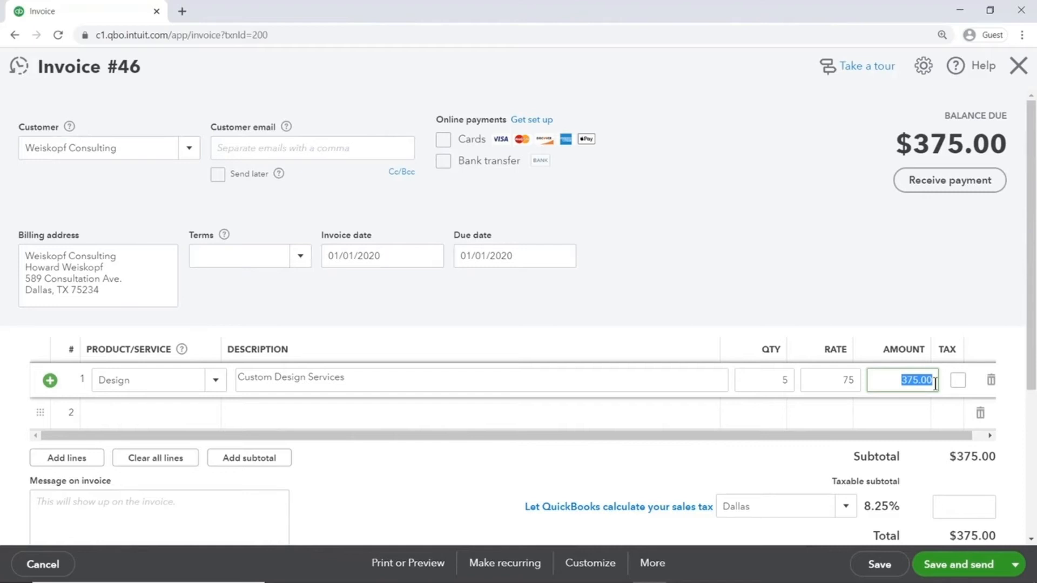
left_click(1018, 66)
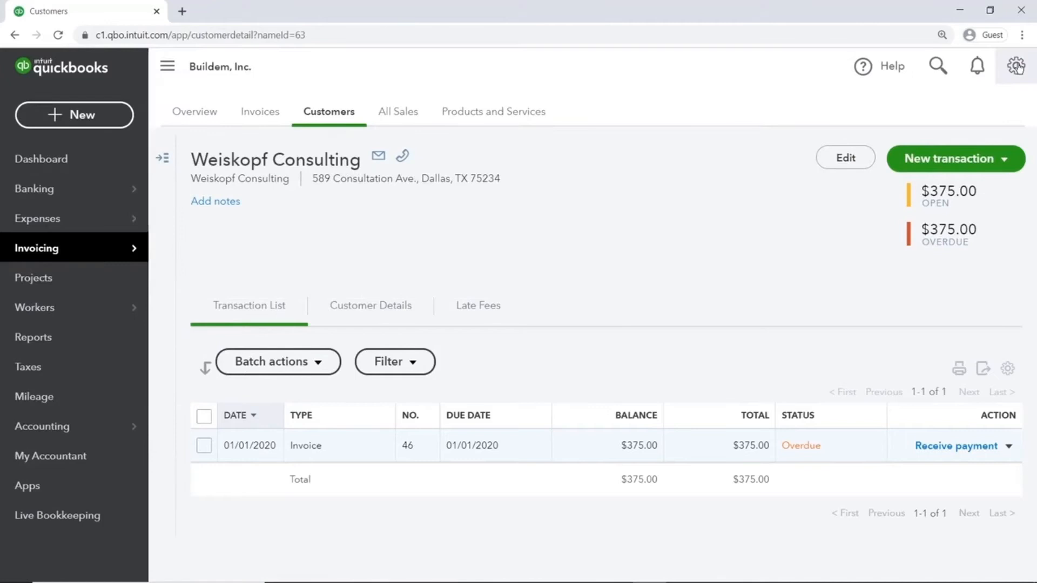
- Create a new credit memo dated 04/22/2020 for customer Weiskopf Consulting
left_click(100, 120)
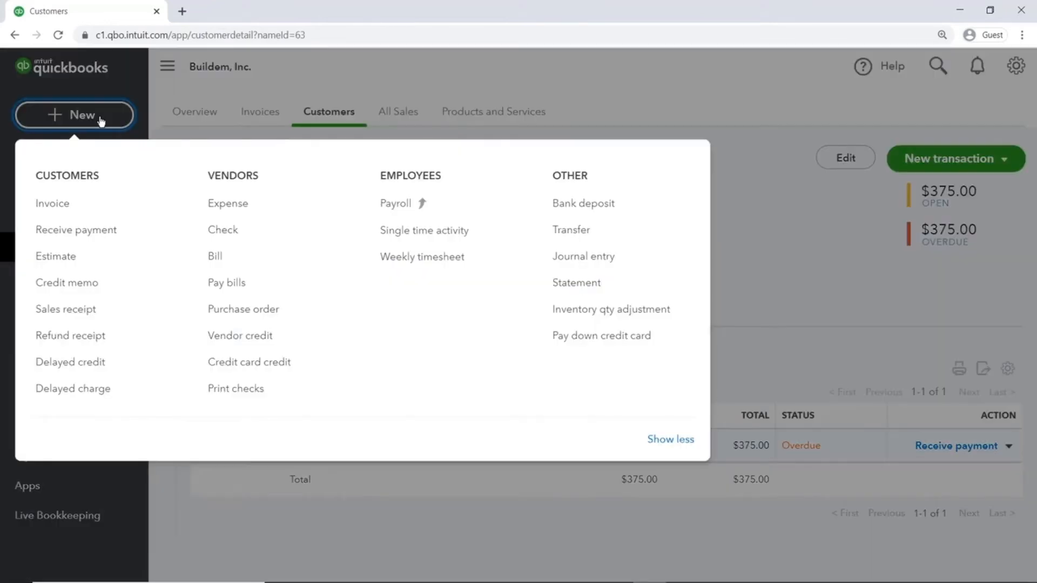
left_click(112, 286)
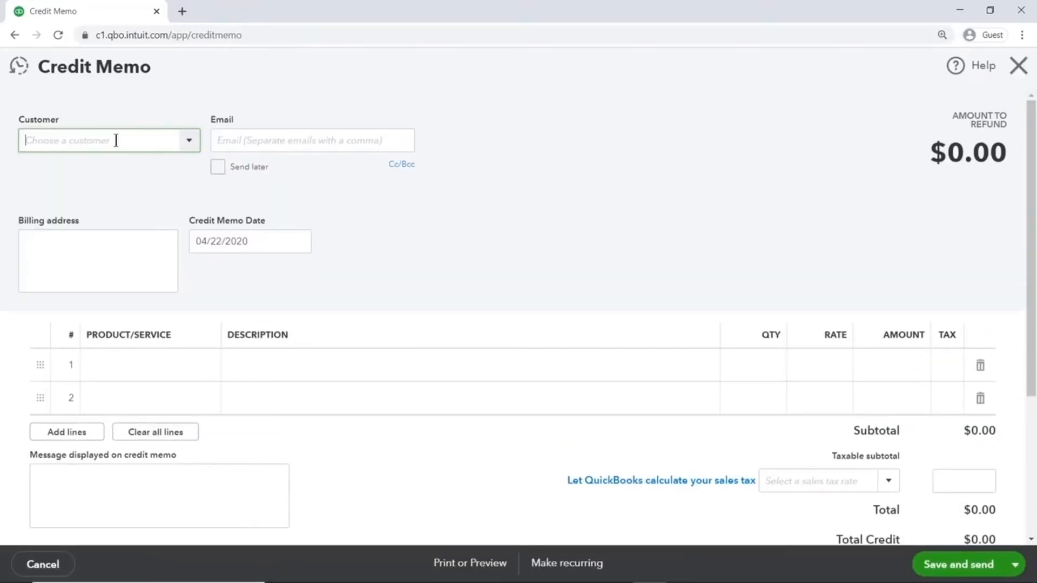
type("weis")
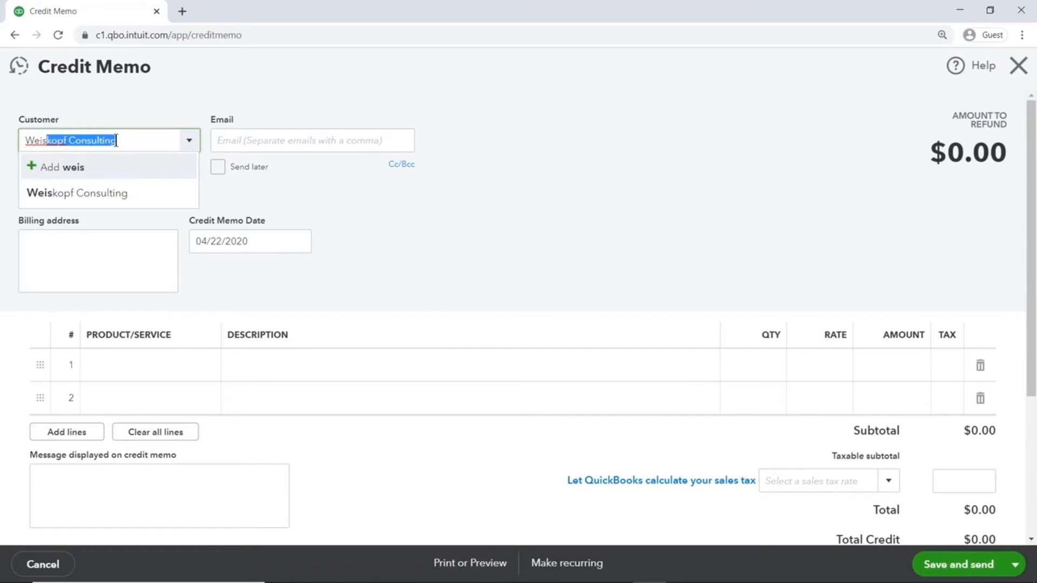
left_click(129, 201)
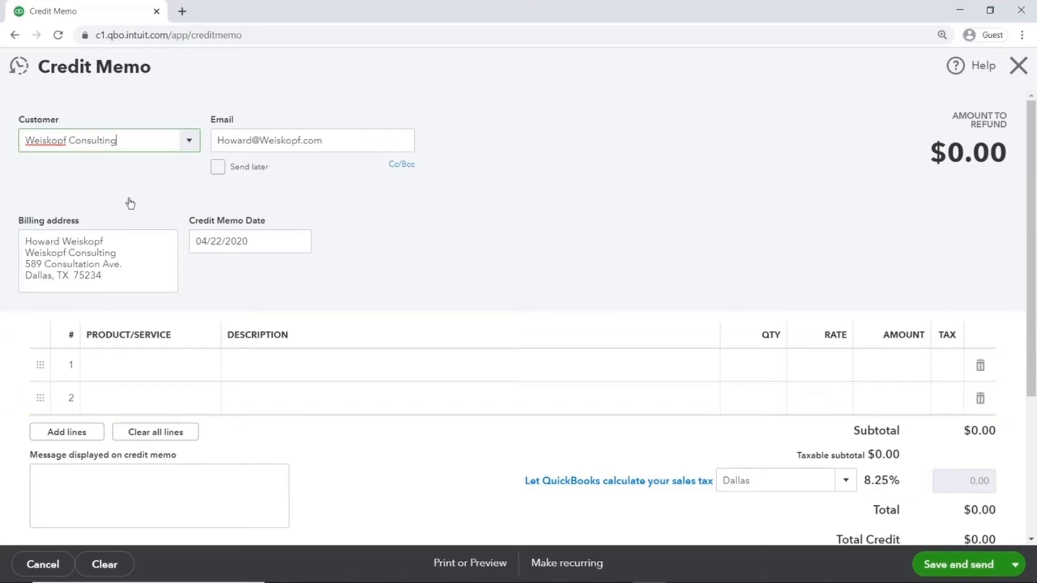
- Add a Design line with quantity 3 at rate 75 for a $225.00 credit
left_click(146, 365)
type("des")
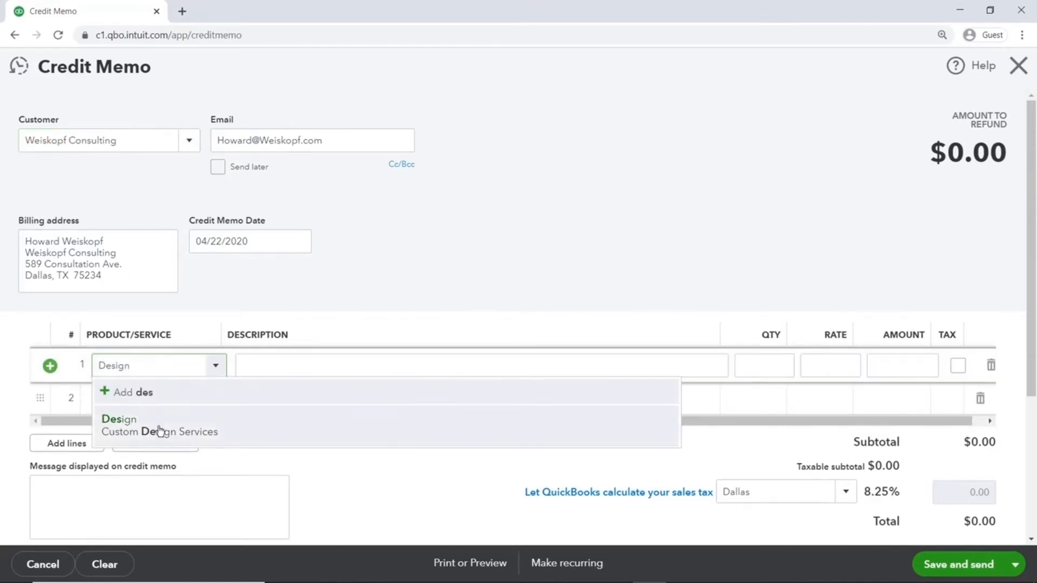
left_click(158, 427)
key("Tab")
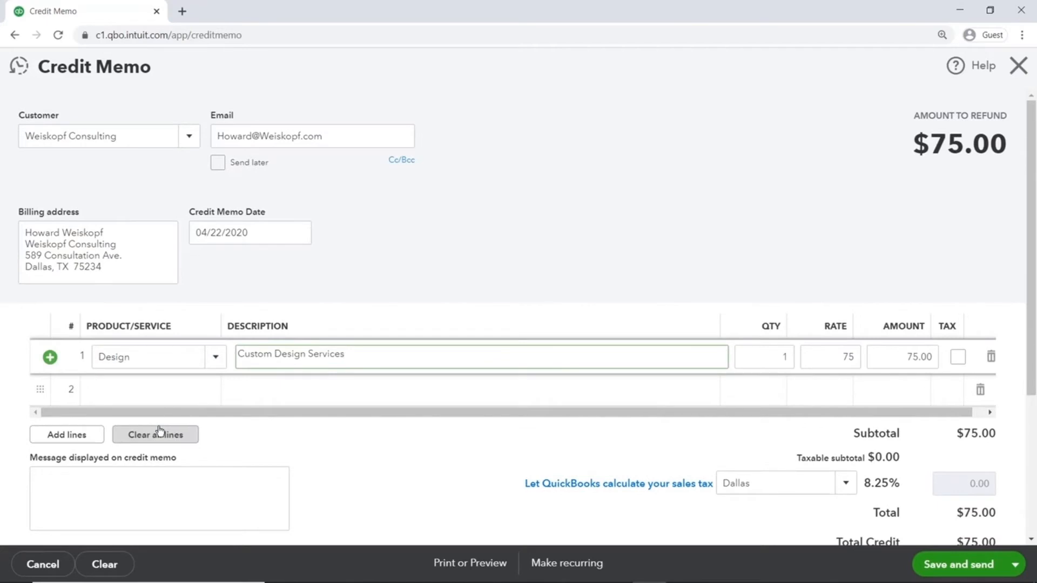
left_click(747, 359)
type("3")
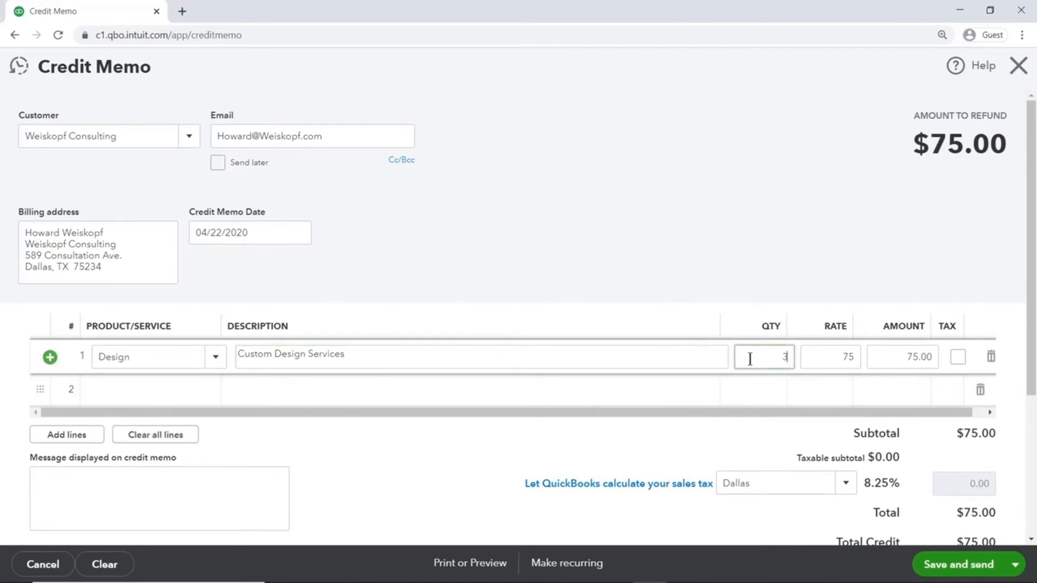
key("Tab")
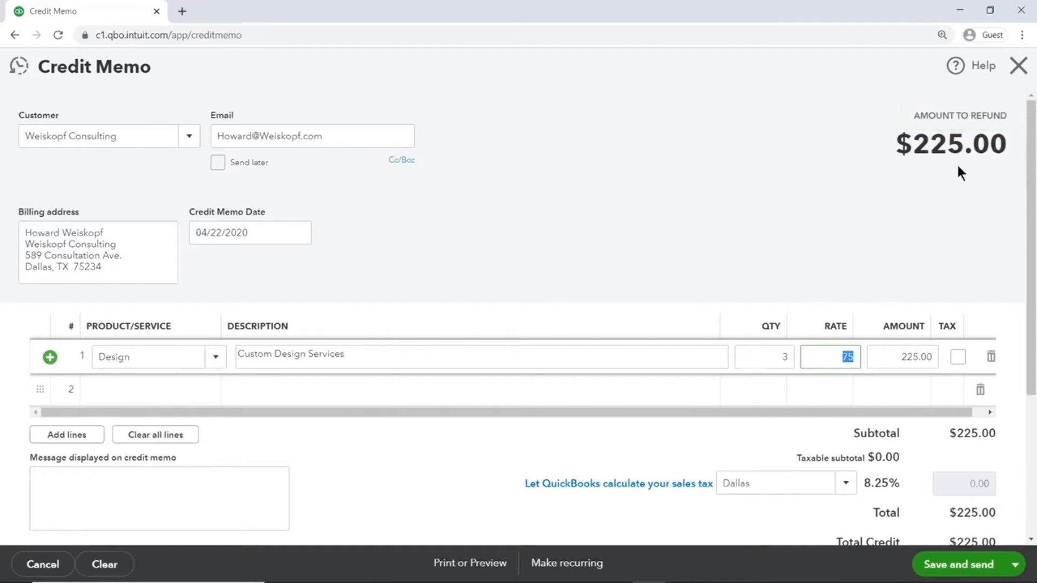
left_click_drag(1029, 238, 1029, 380)
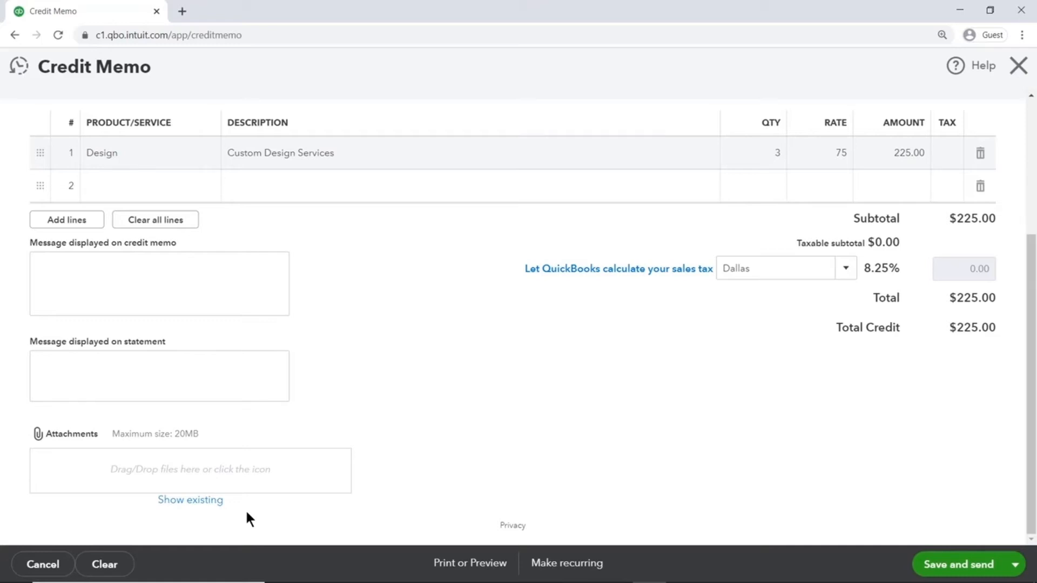
- Save credit memo #53 and email it, reducing invoice #46's balance to $150.00
left_click(939, 565)
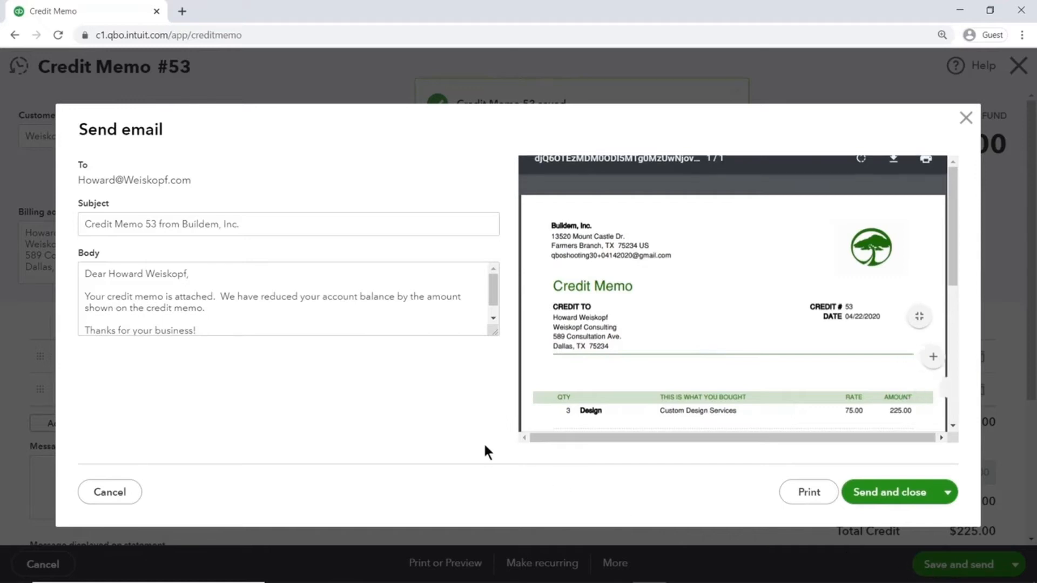
left_click(304, 229)
left_click_drag(304, 230, 77, 227)
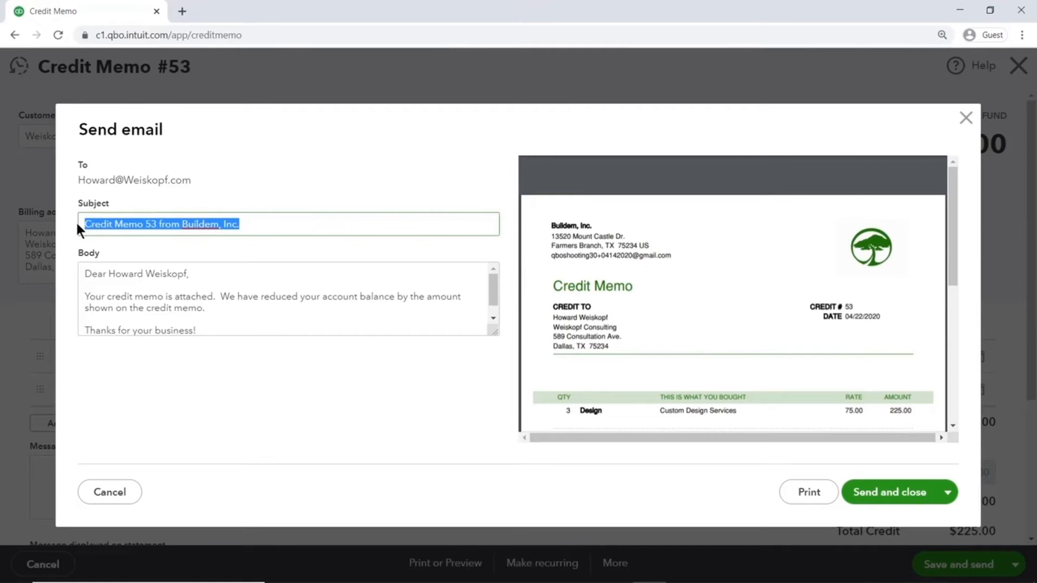
left_click(84, 271)
key("ctrl+a")
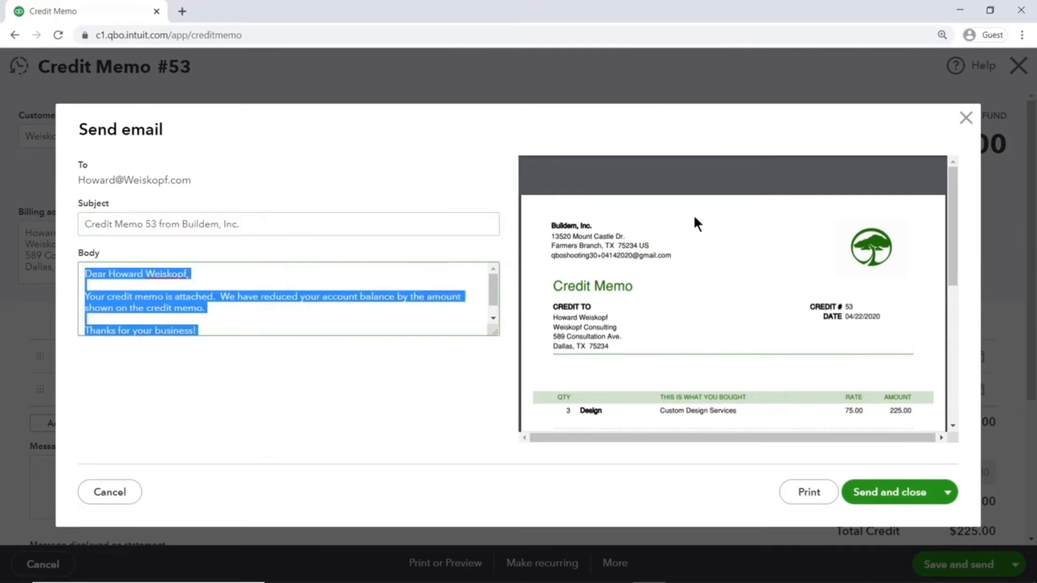
mouse_move(732, 215)
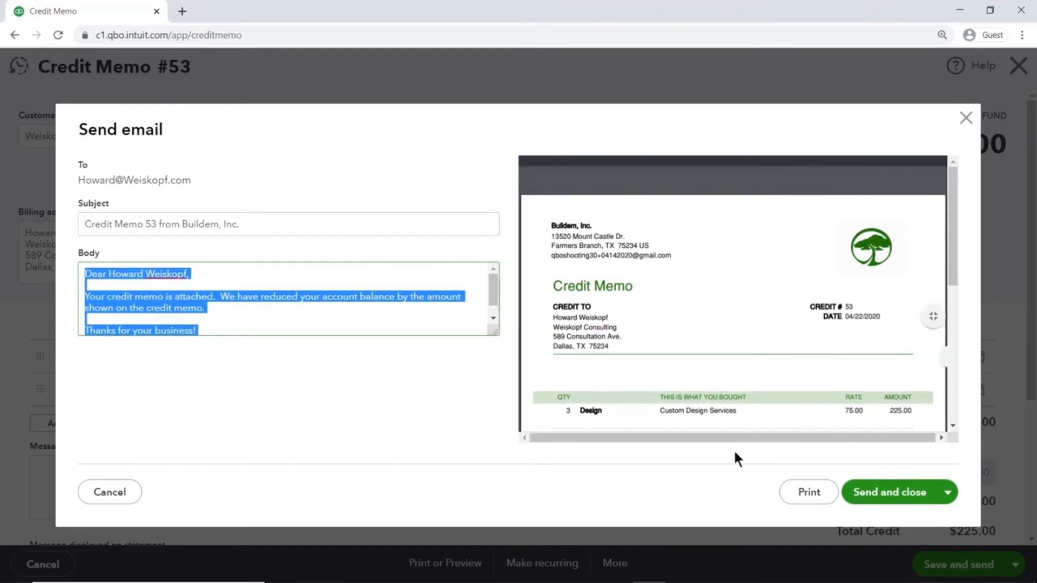
left_click(906, 489)
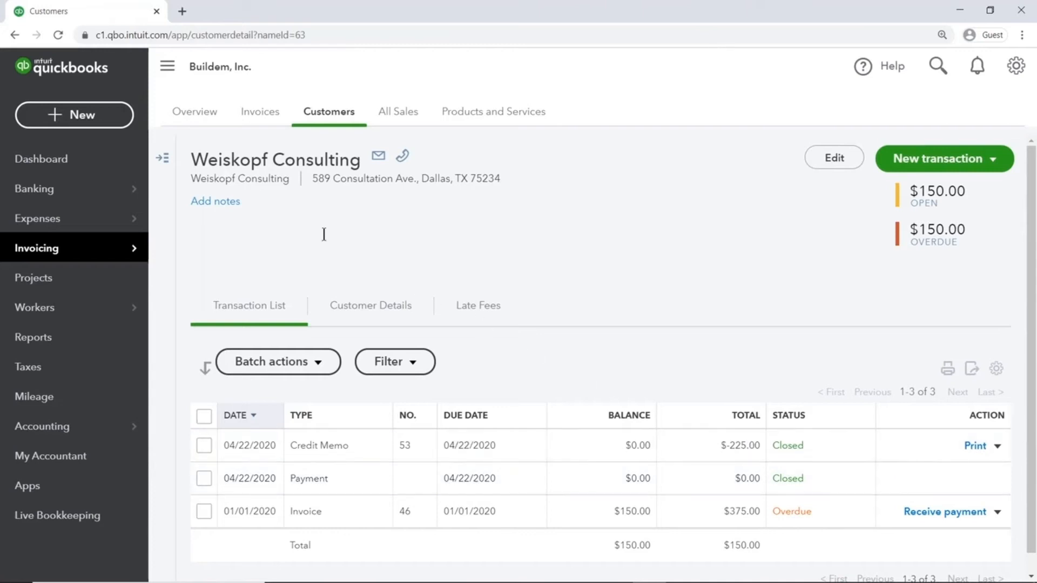
- Leave Weiskopf Consulting's page and return to the Buildem, Inc. dashboard
left_click(126, 162)
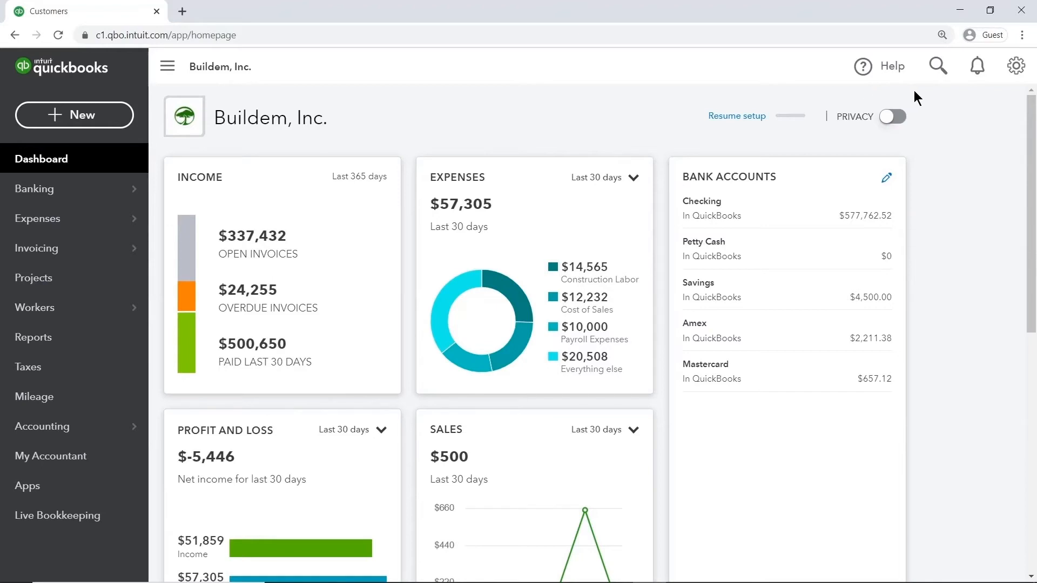
- Uncheck Automatically apply credits under Advanced > Automation, save, and return to the dashboard
left_click(1012, 81)
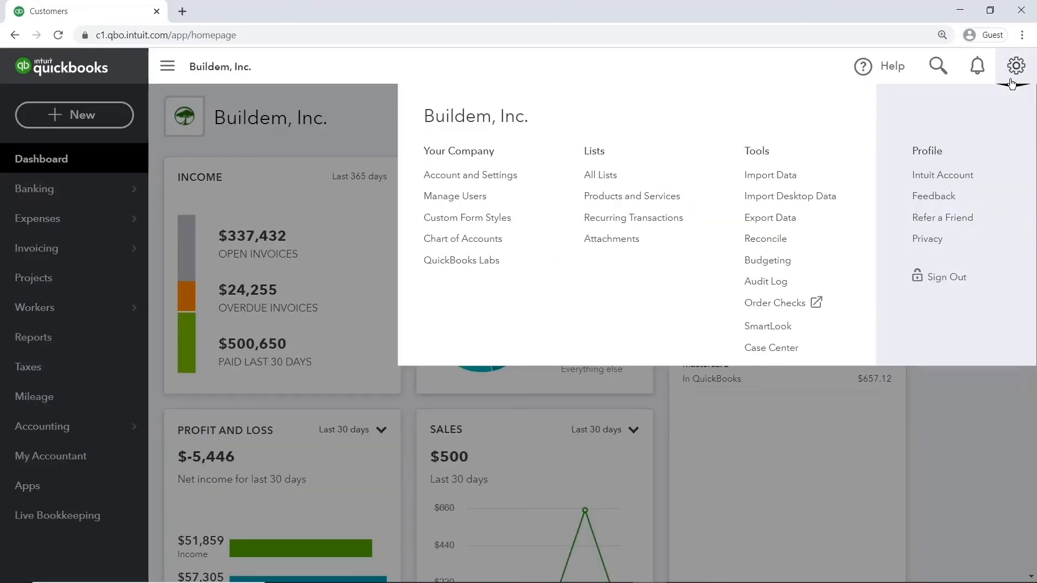
left_click(522, 177)
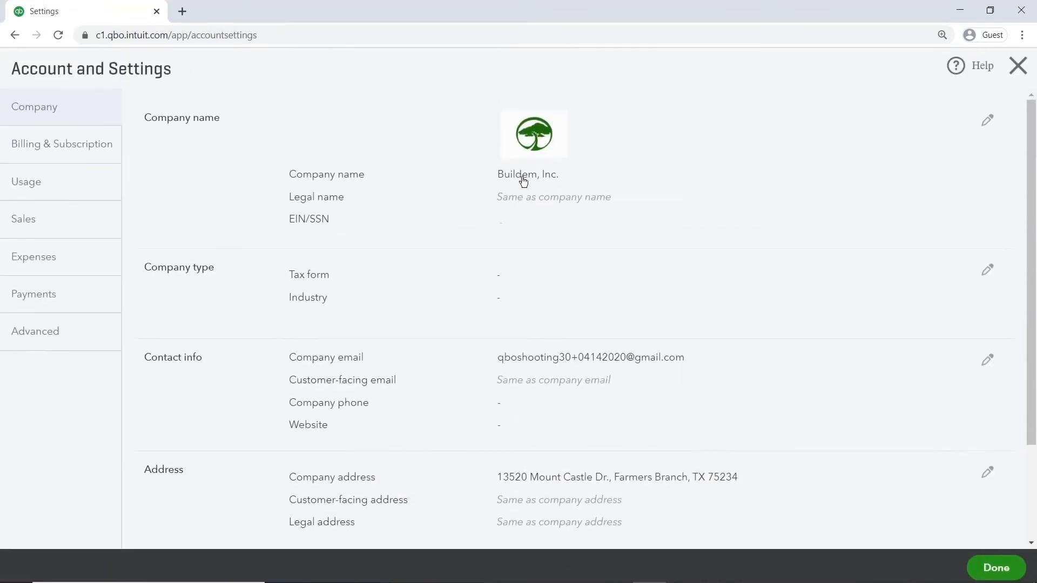
left_click(65, 339)
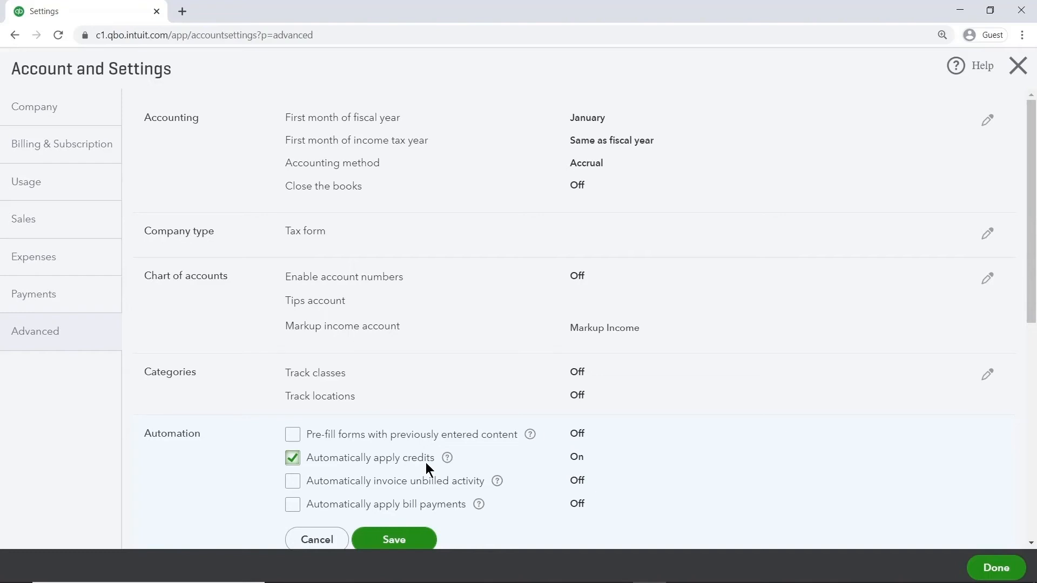
left_click(294, 460)
left_click(400, 543)
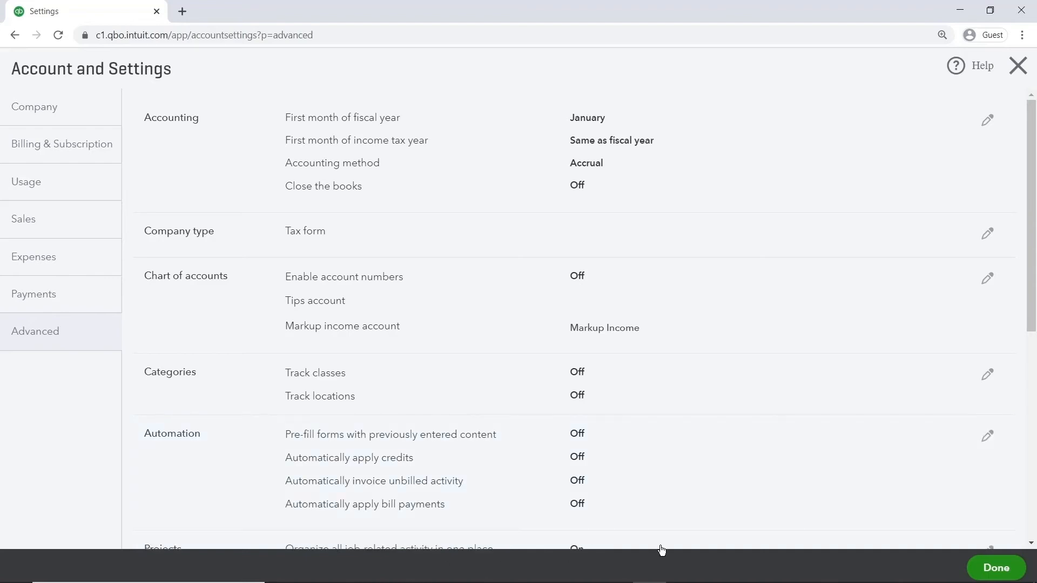
left_click(995, 569)
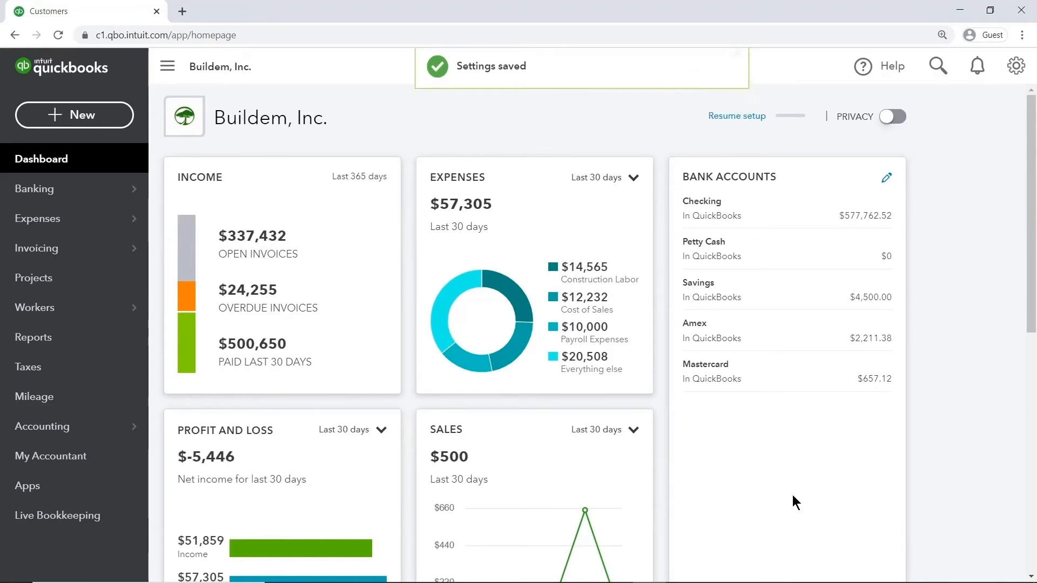
- Create a Weiskopf Consulting credit memo with one Design line, 1 × 75, and save and close it
left_click(125, 121)
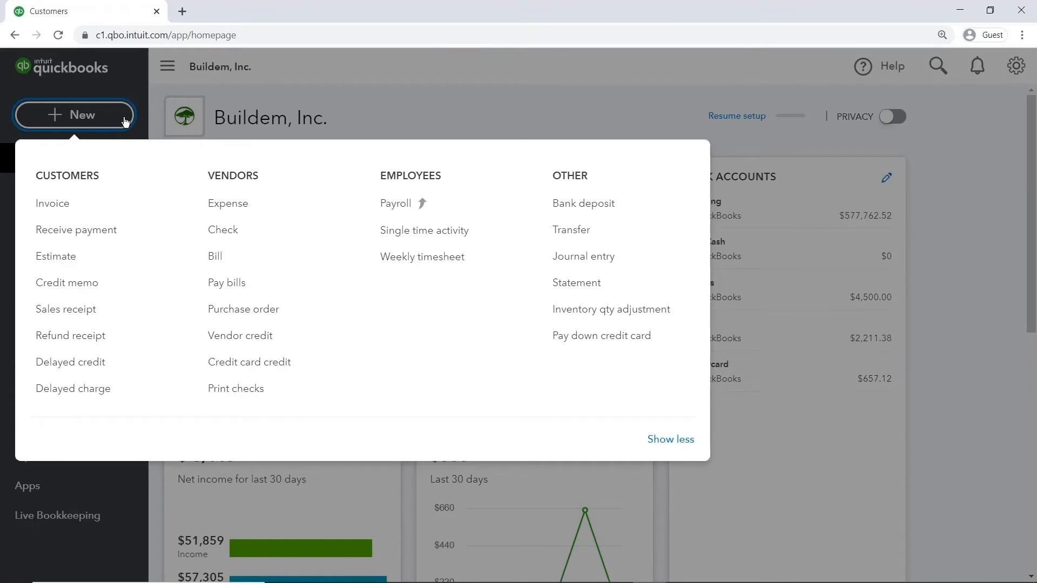
left_click(112, 284)
type("wei")
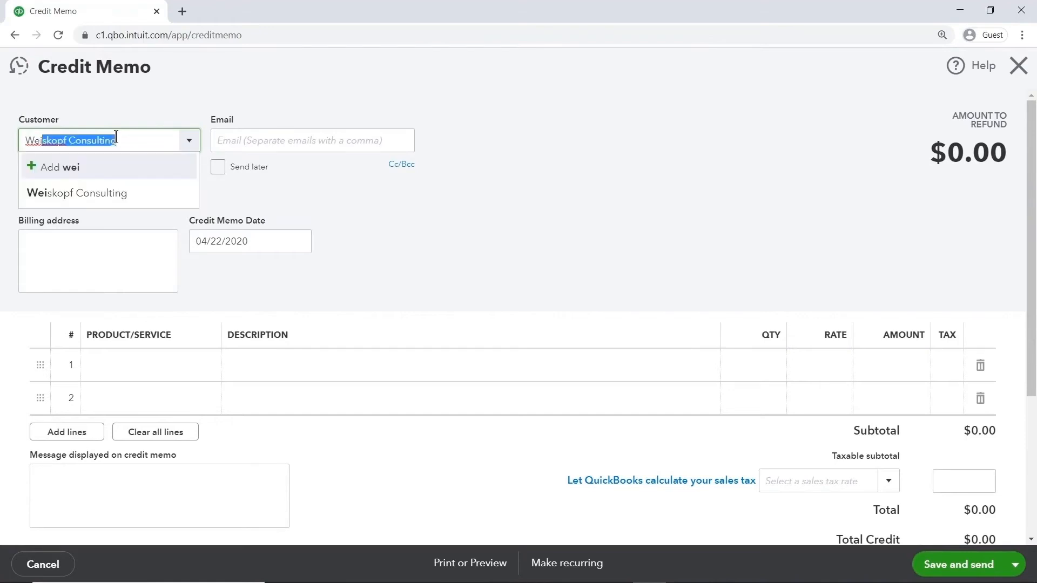
left_click(106, 193)
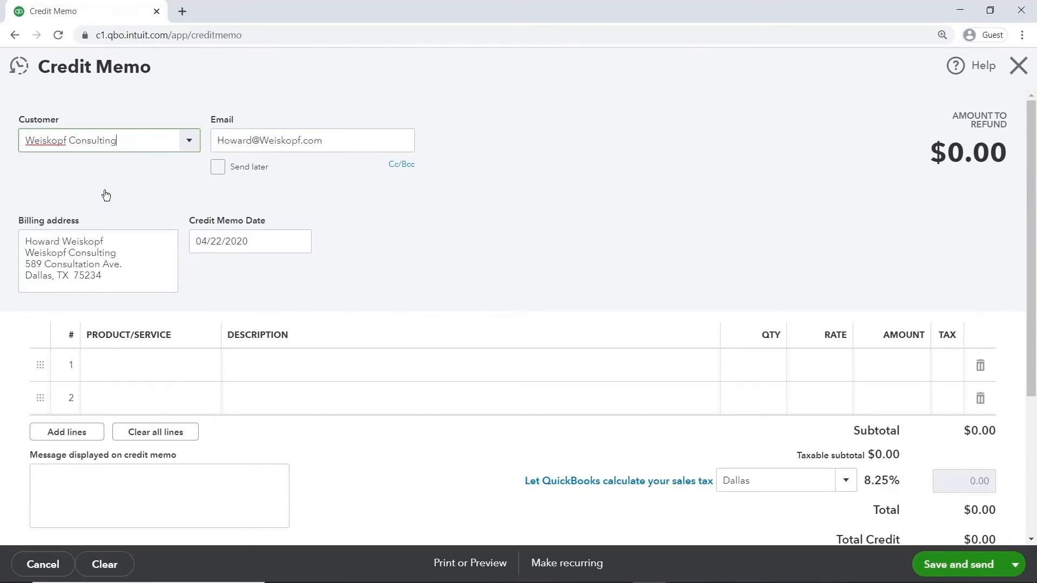
left_click(159, 366)
type("des")
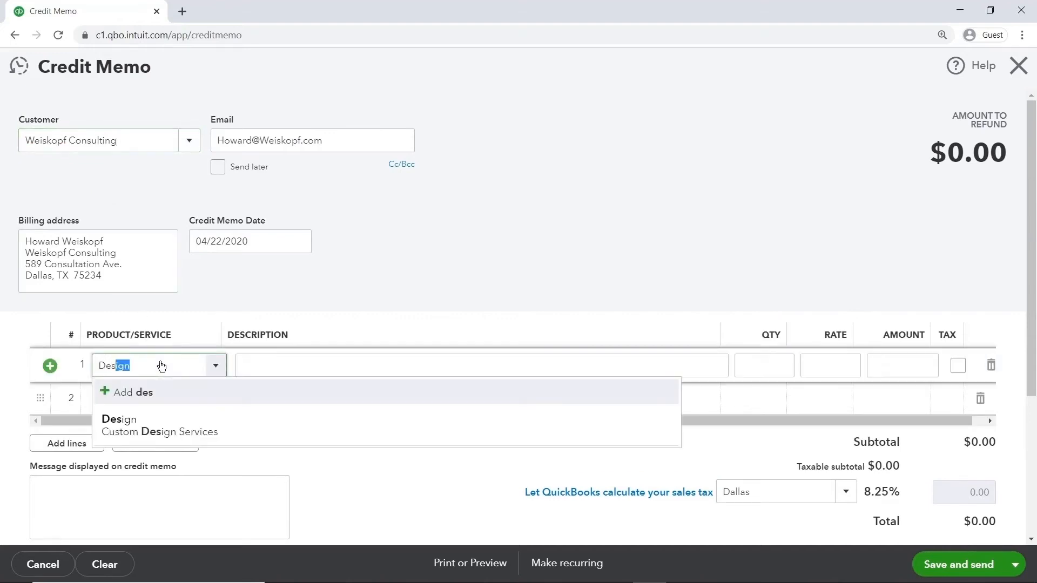
left_click(172, 423)
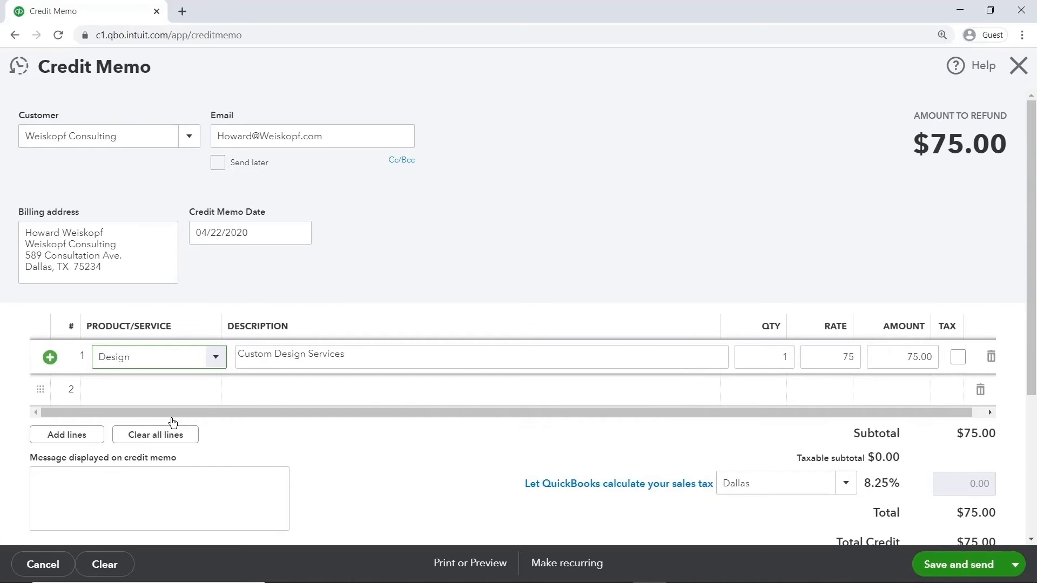
left_click(749, 358)
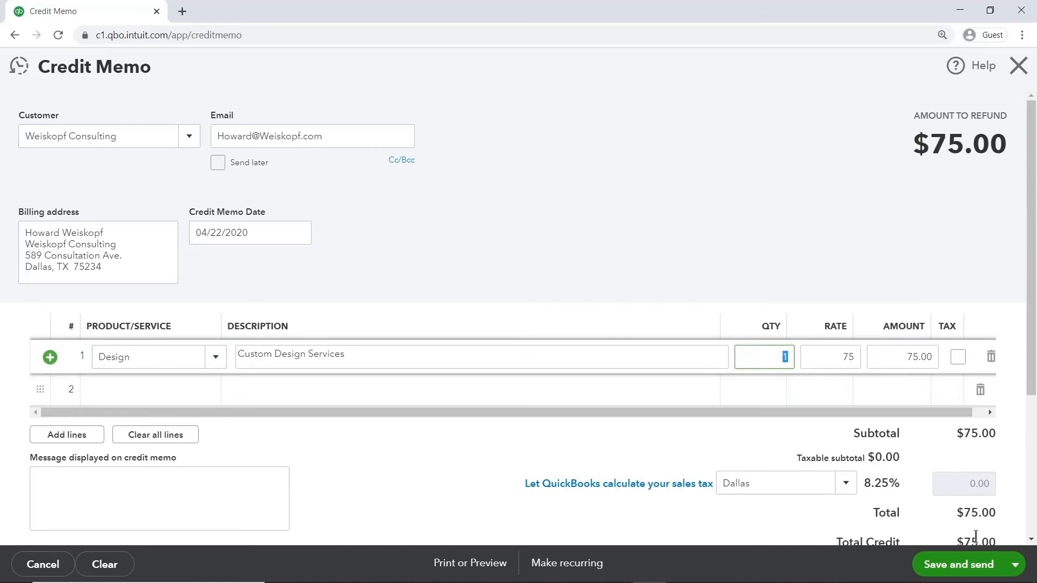
left_click(1015, 568)
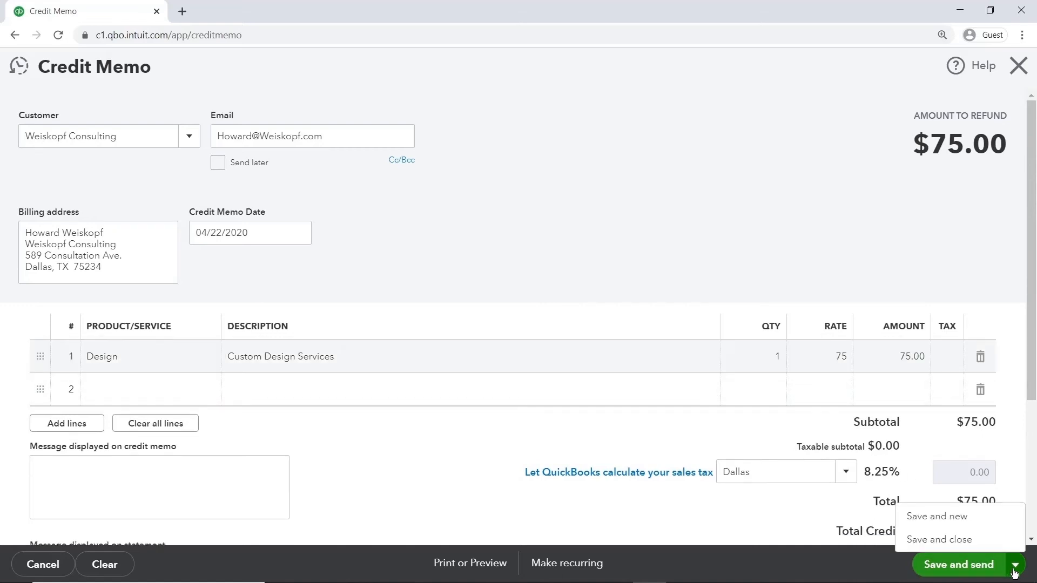
left_click(976, 540)
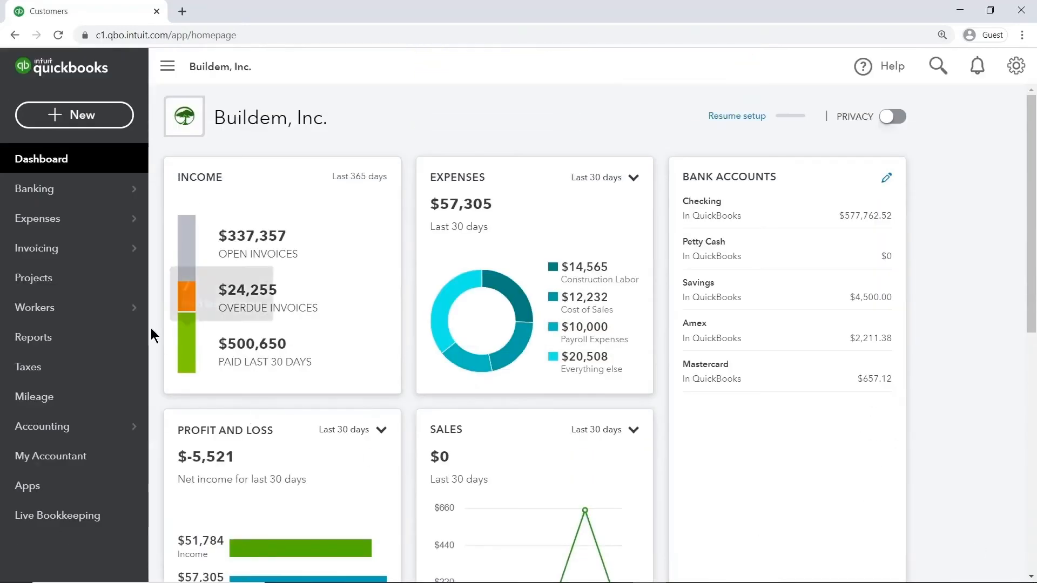
- Open Weiskopf Consulting's customer page showing unapplied Credit Memo #54 and overdue invoice #46
mouse_move(141, 249)
left_click(221, 312)
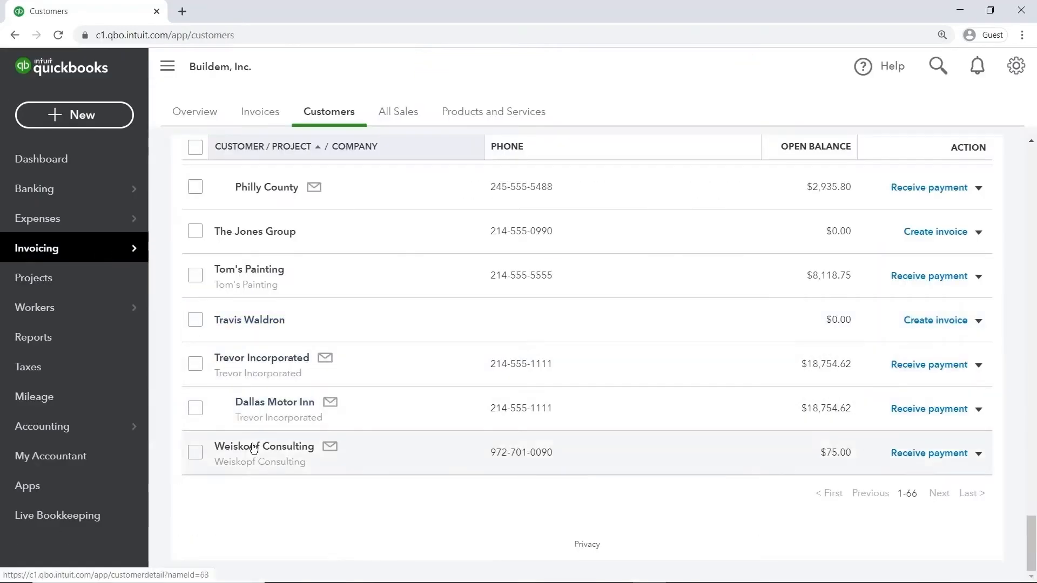
left_click(227, 446)
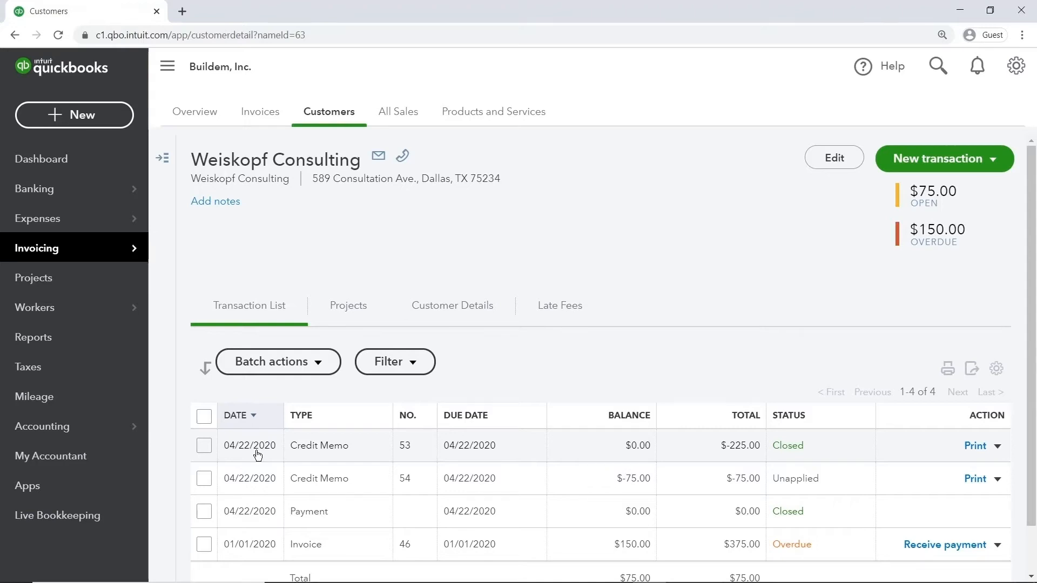
left_click(114, 123)
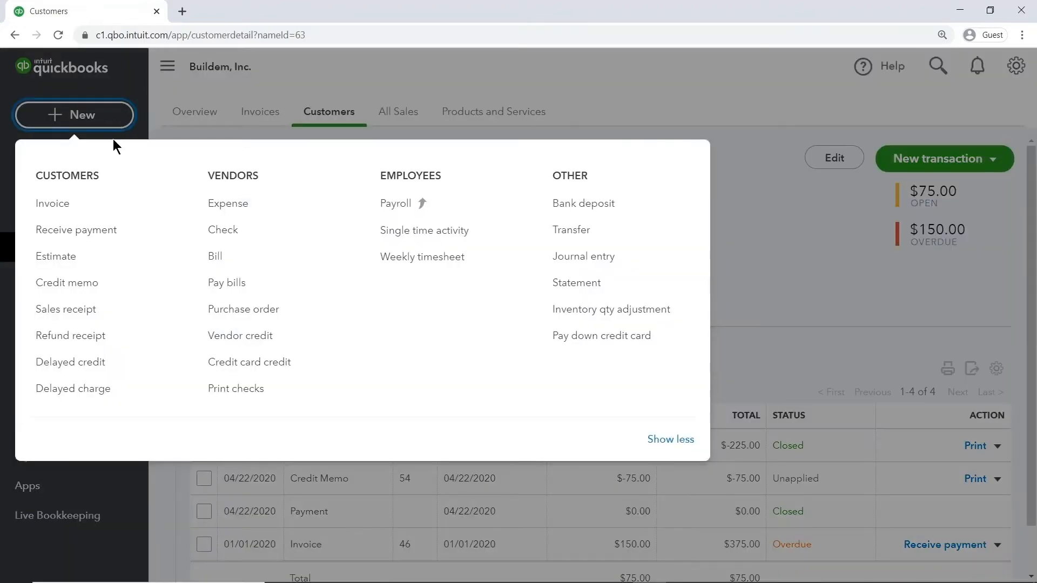
- Record a $0.00 Weiskopf Consulting payment applying Credit Memo #54 to invoice #46
left_click(116, 229)
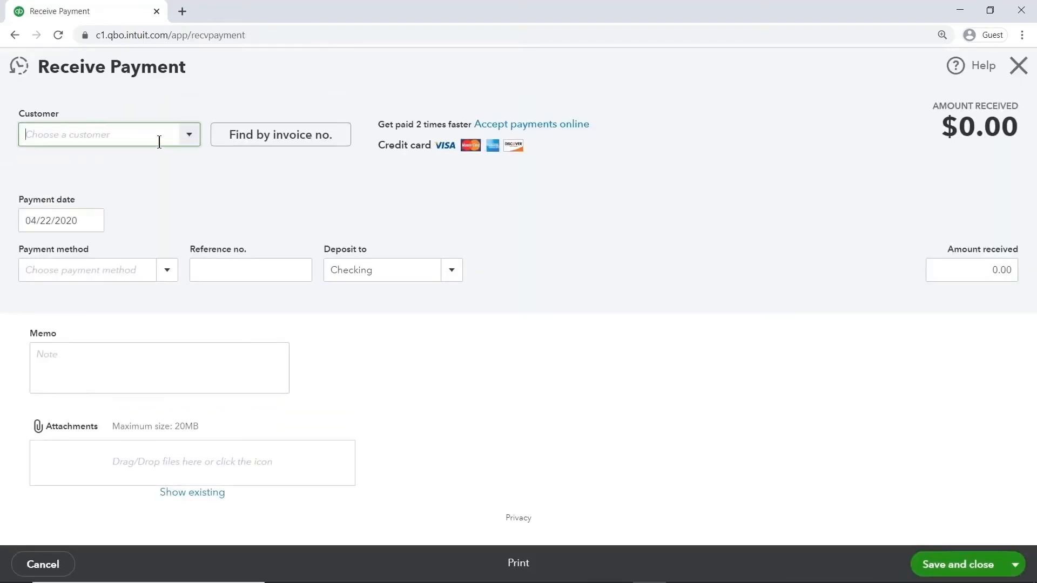
type("Weiskopf Consulting")
left_click(158, 185)
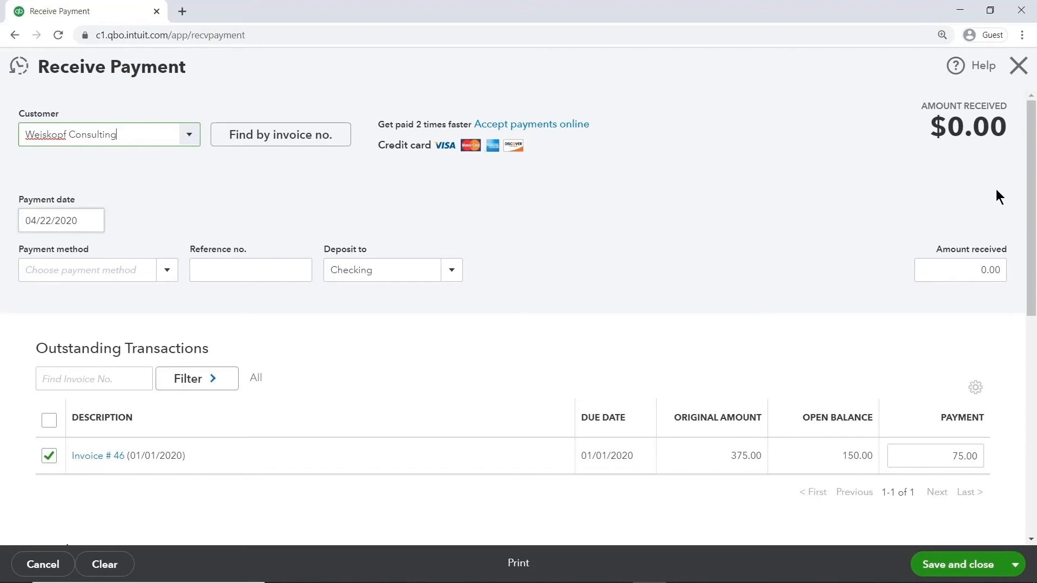
left_click_drag(1026, 186, 1031, 275)
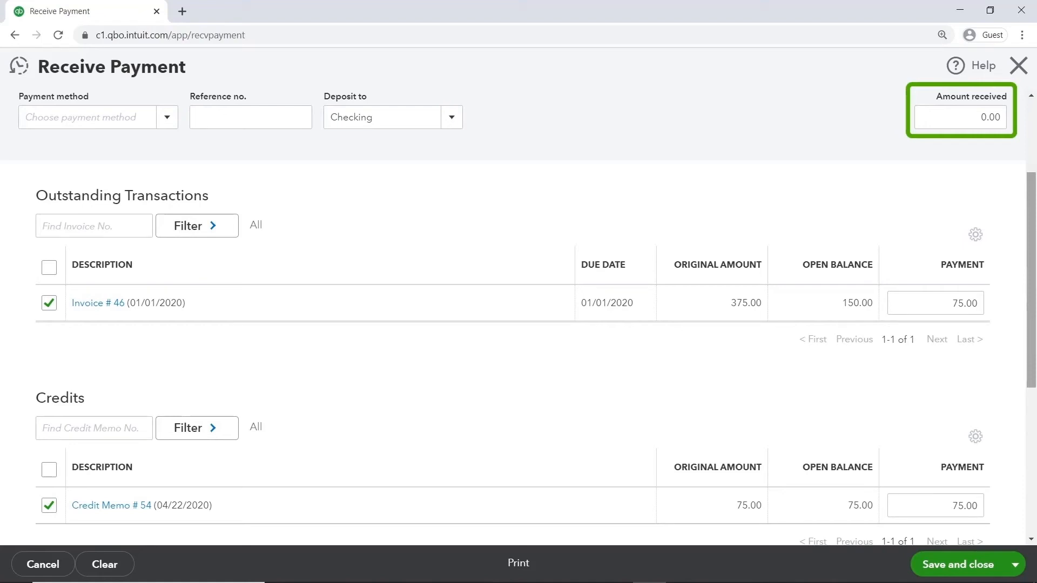
left_click(958, 564)
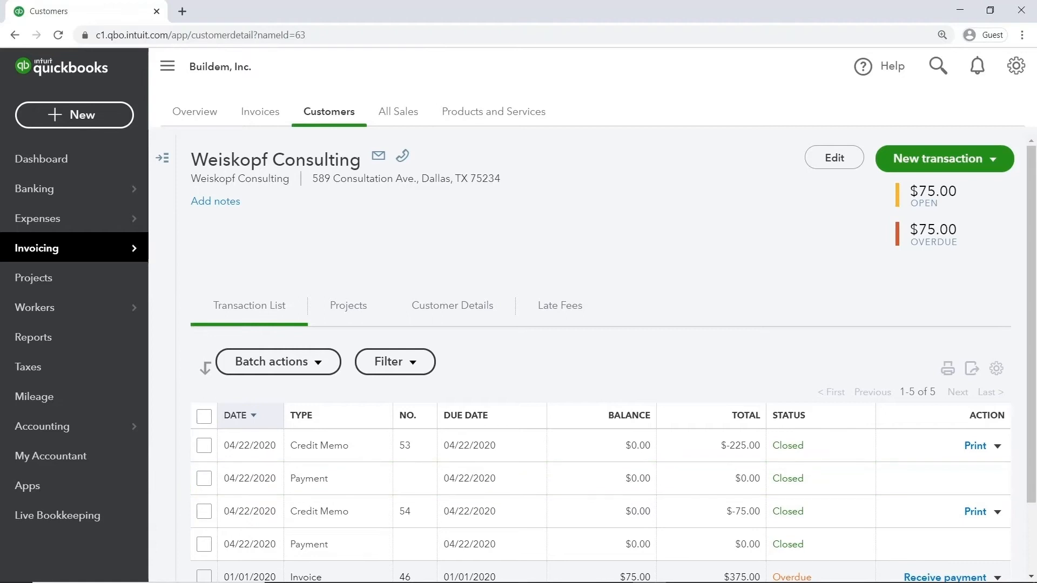
- Return to the Buildem, Inc. dashboard with invoice #46 now at $75.00
left_click(114, 164)
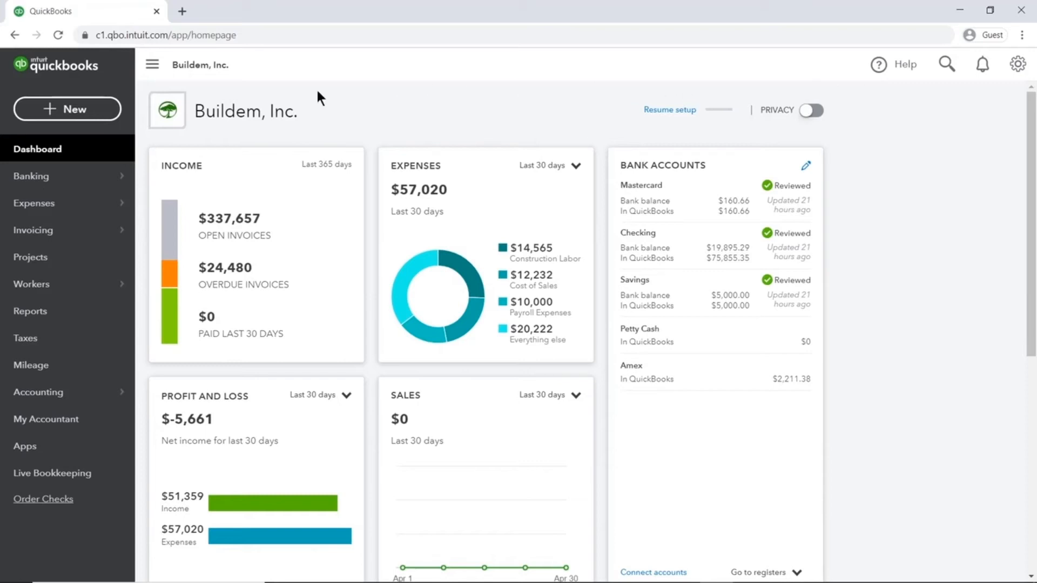
- Start an invoice for Amy's Bird Sanctuary with a Design line of 1 × 75
left_click(112, 114)
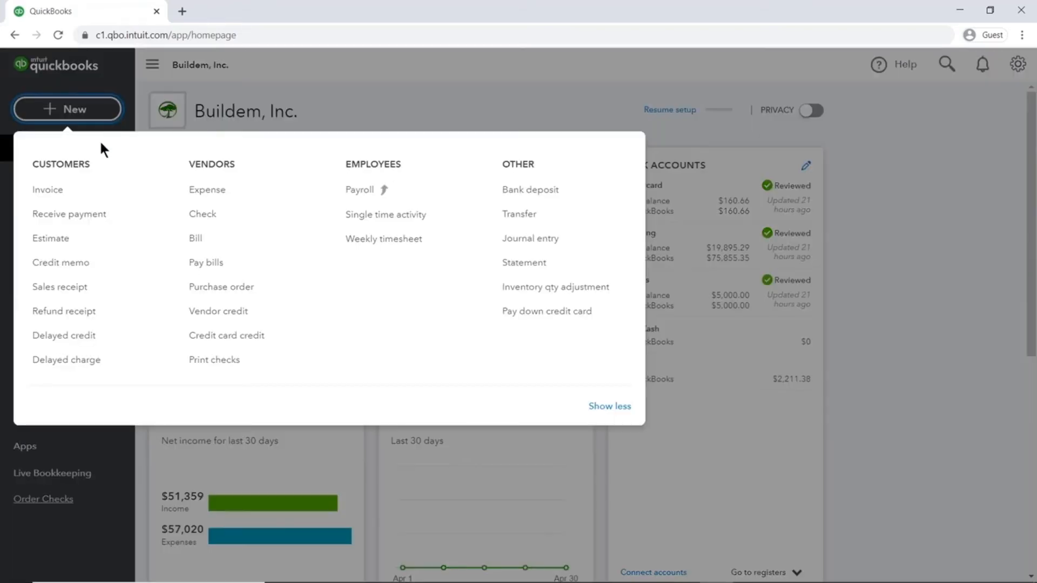
left_click(79, 195)
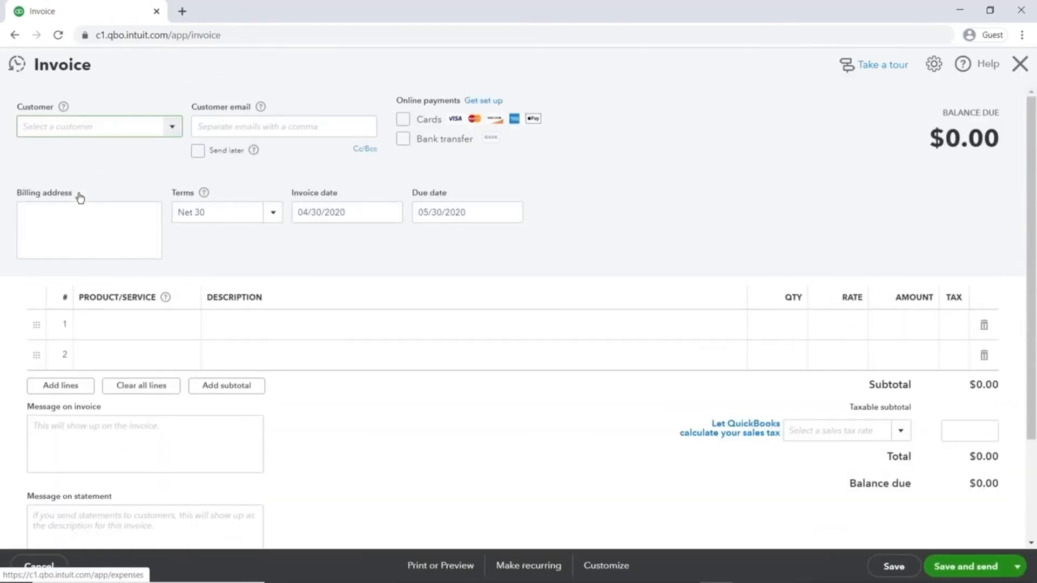
left_click(171, 127)
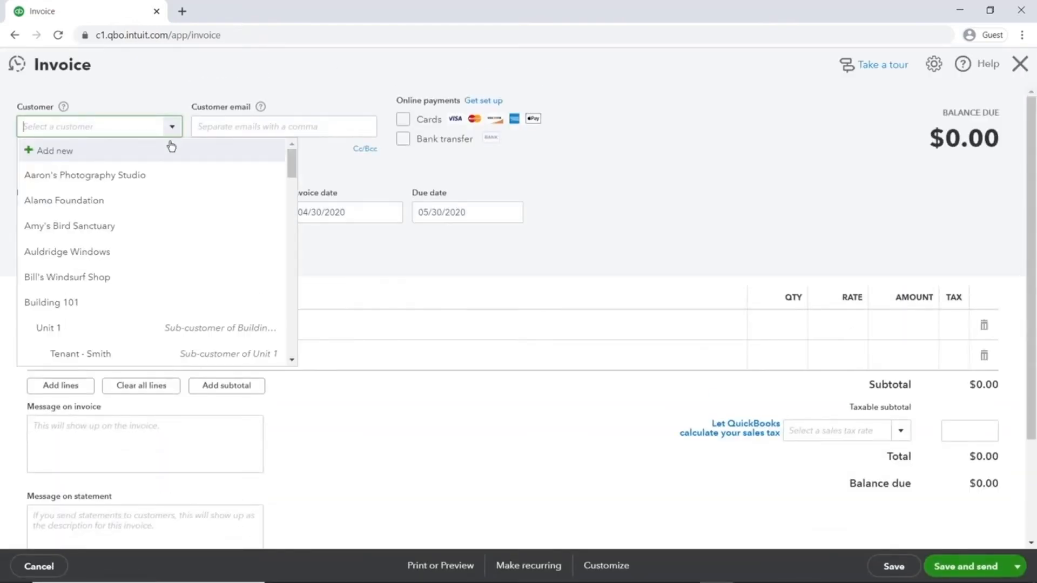
left_click(141, 221)
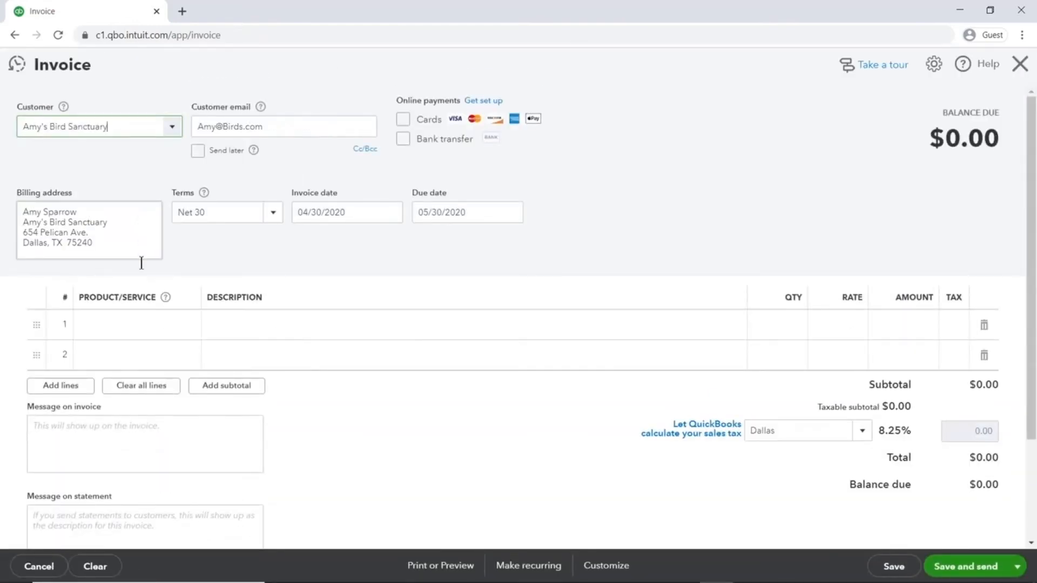
left_click(135, 324)
type("Design")
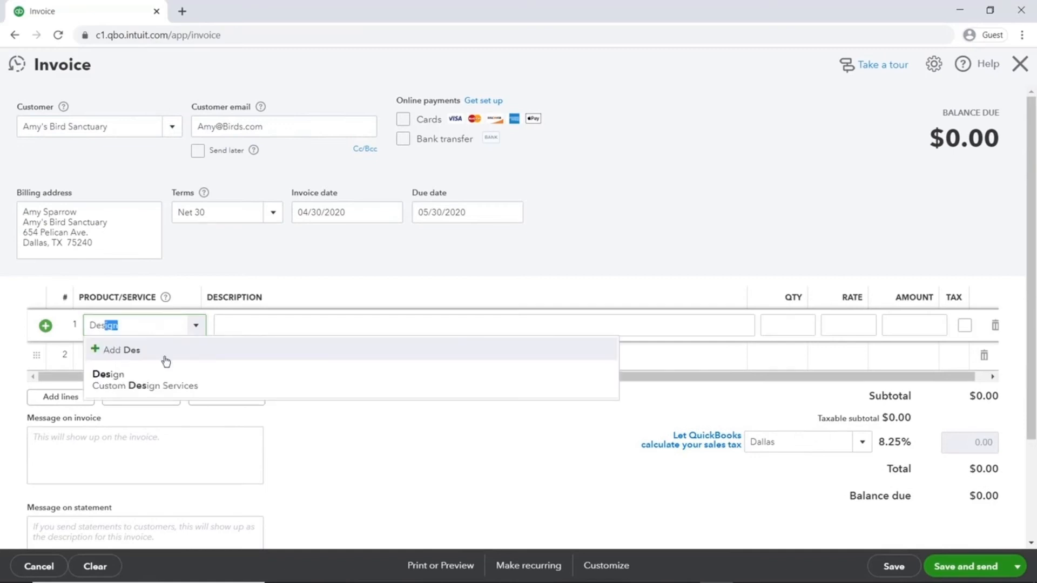
left_click(165, 384)
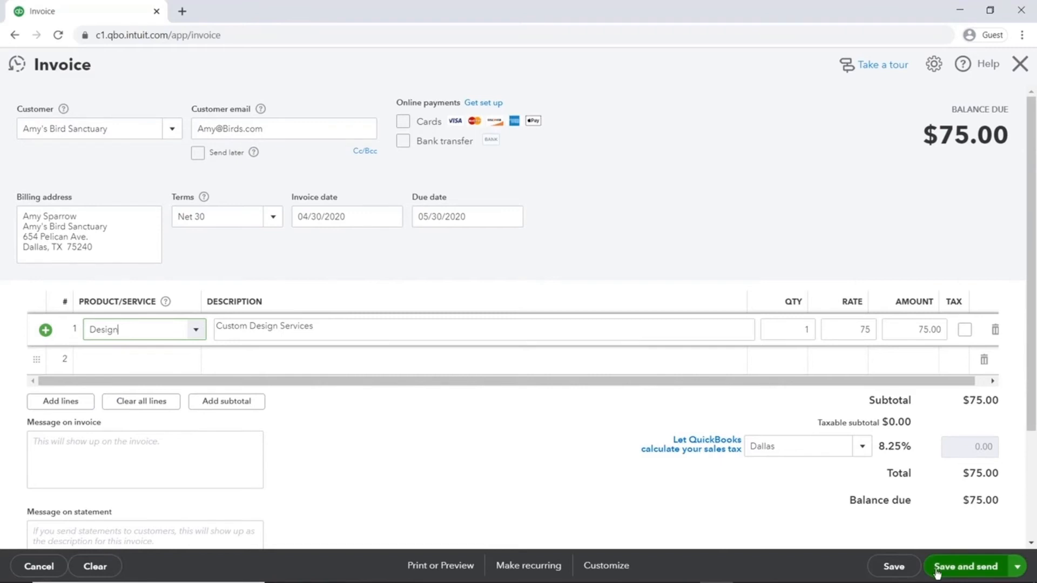
- Save as invoice #47 with Save and share link, choosing Not right now for the link
left_click(1014, 574)
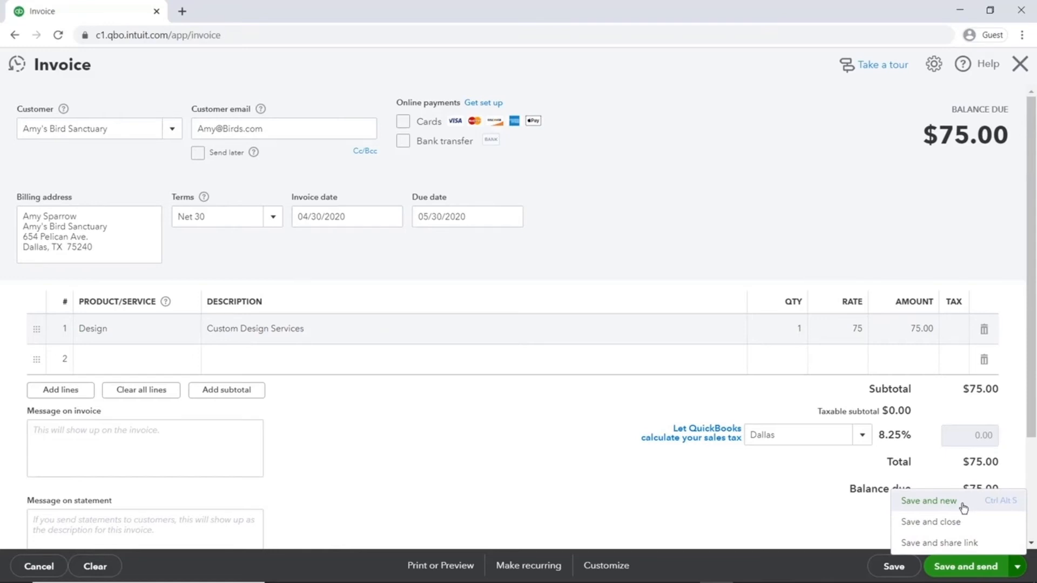
left_click(989, 542)
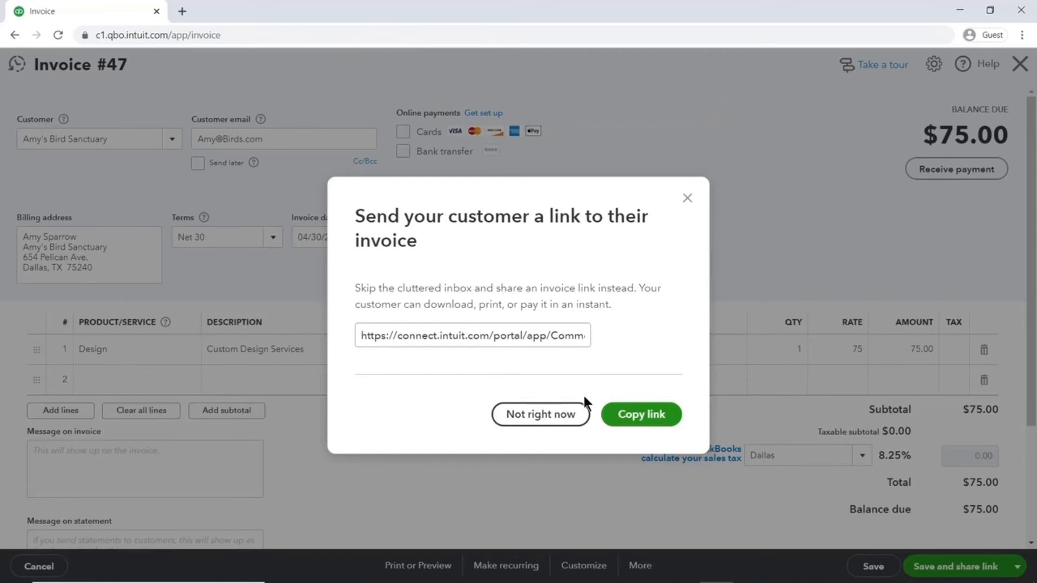
left_click(540, 414)
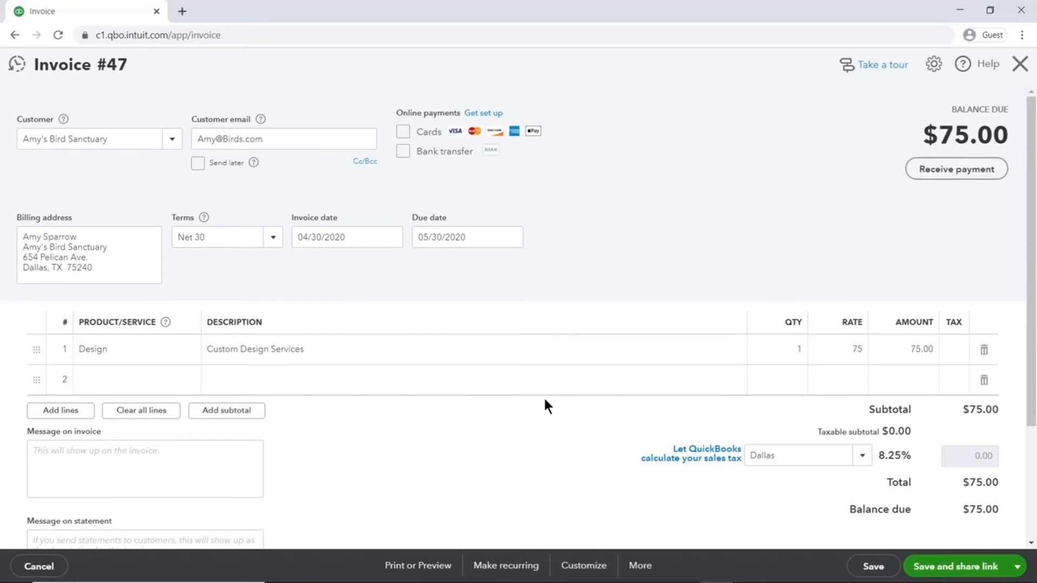
left_click(277, 138)
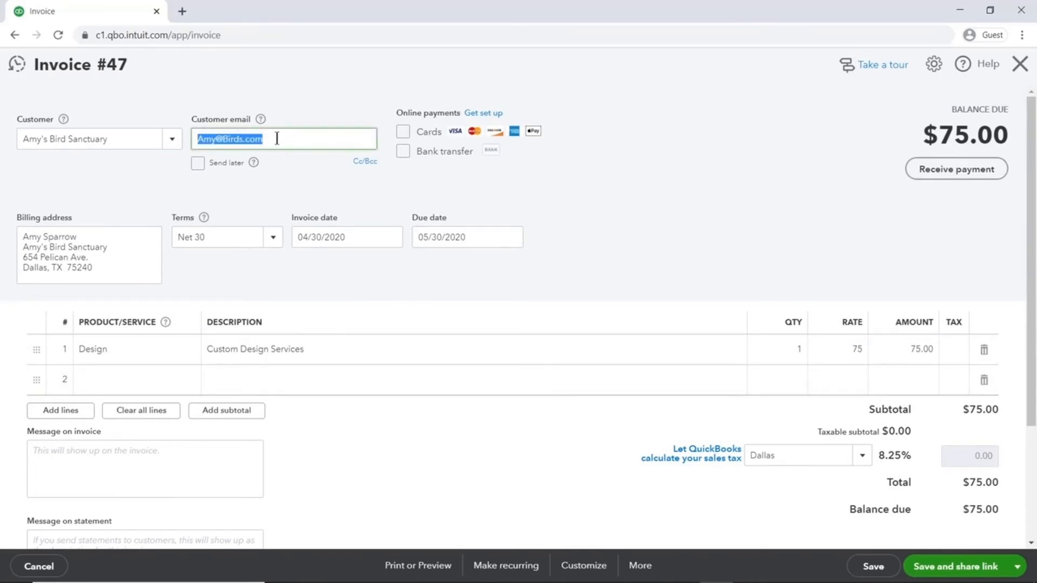
left_click(1016, 576)
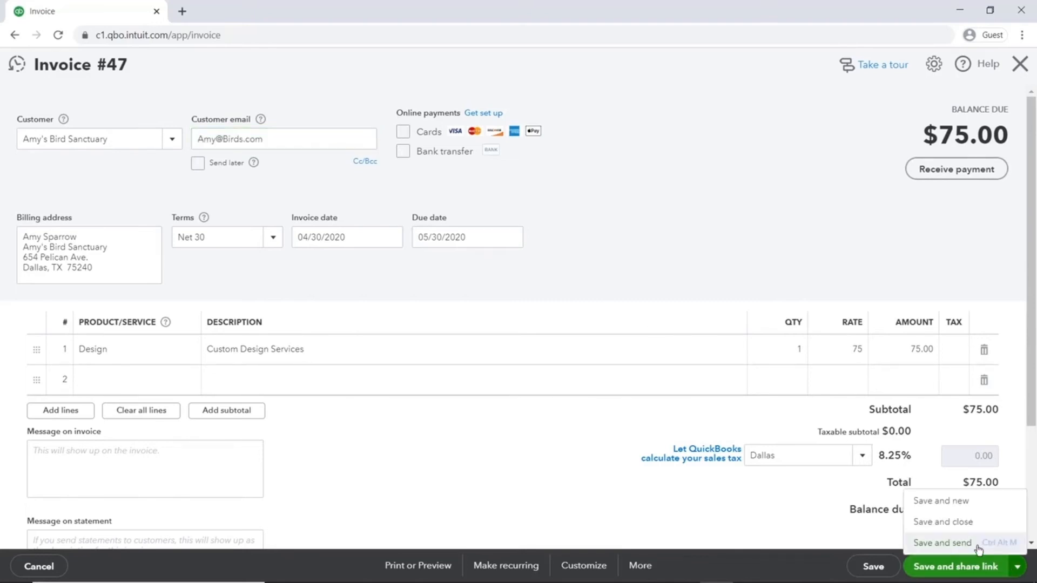
left_click(943, 543)
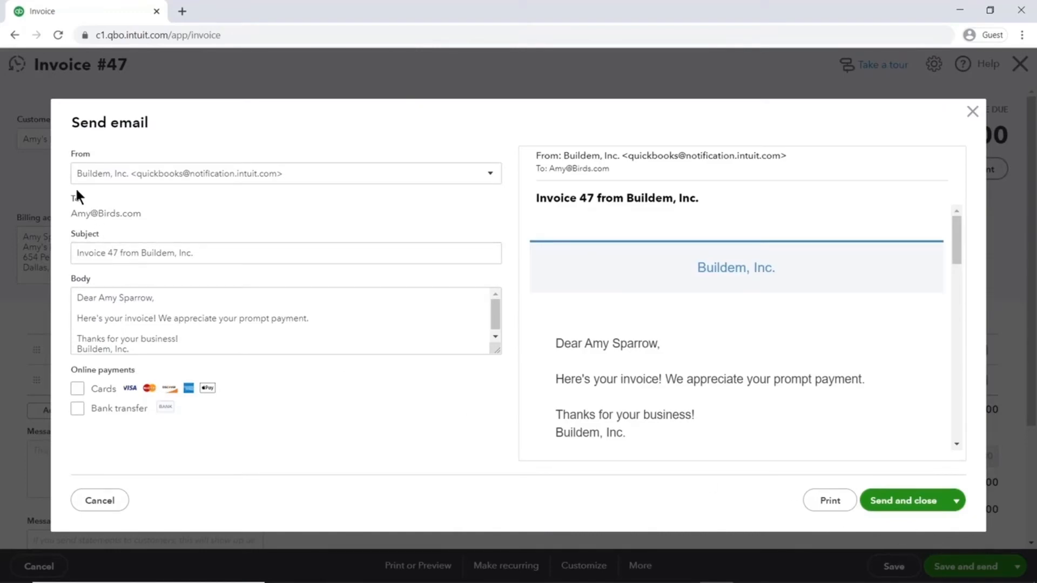
left_click(490, 175)
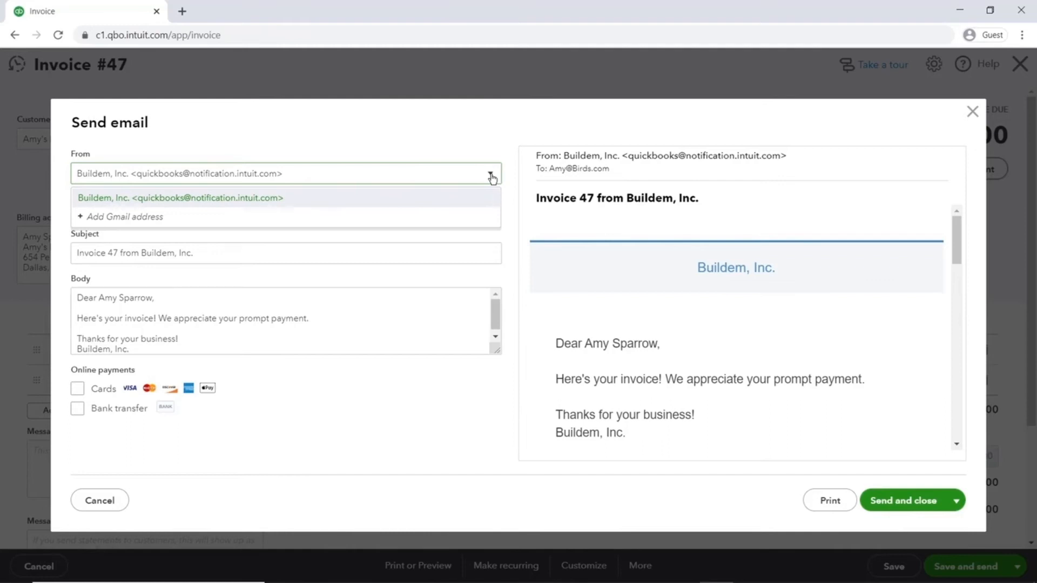
left_click(506, 185)
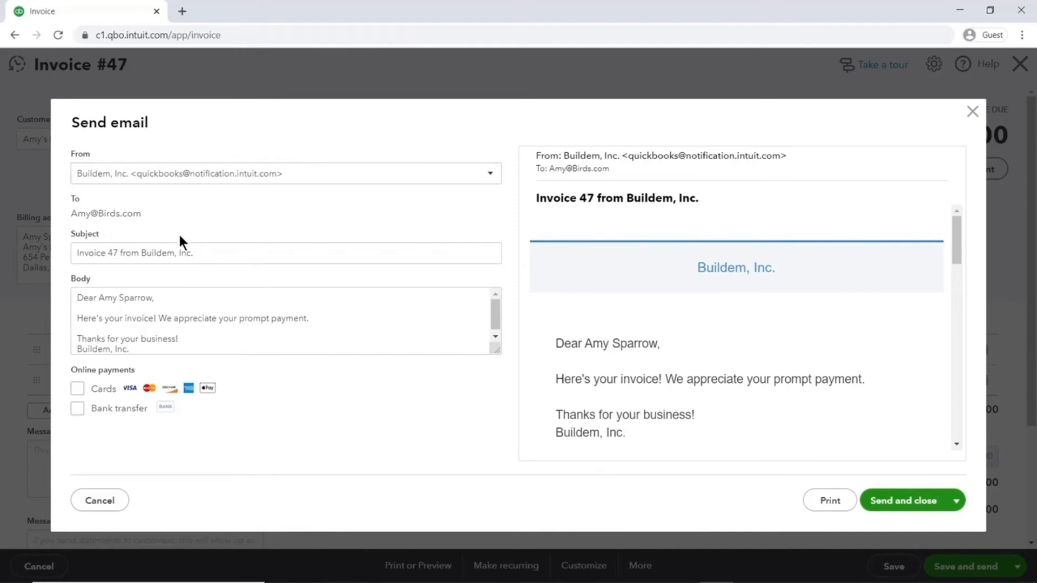
left_click(202, 255)
left_click_drag(201, 255, 67, 251)
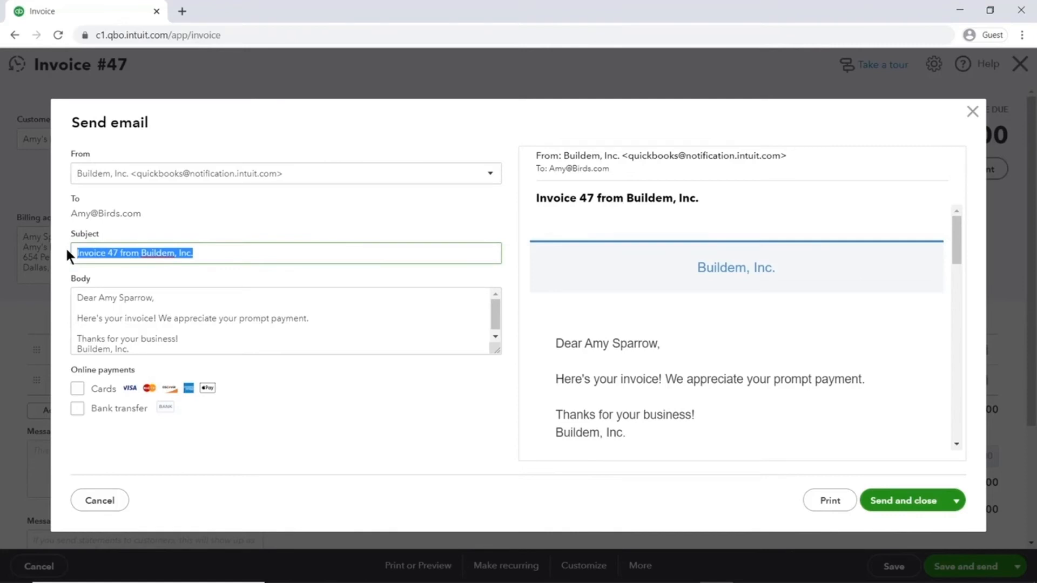
left_click(76, 297)
key("ctrl+a")
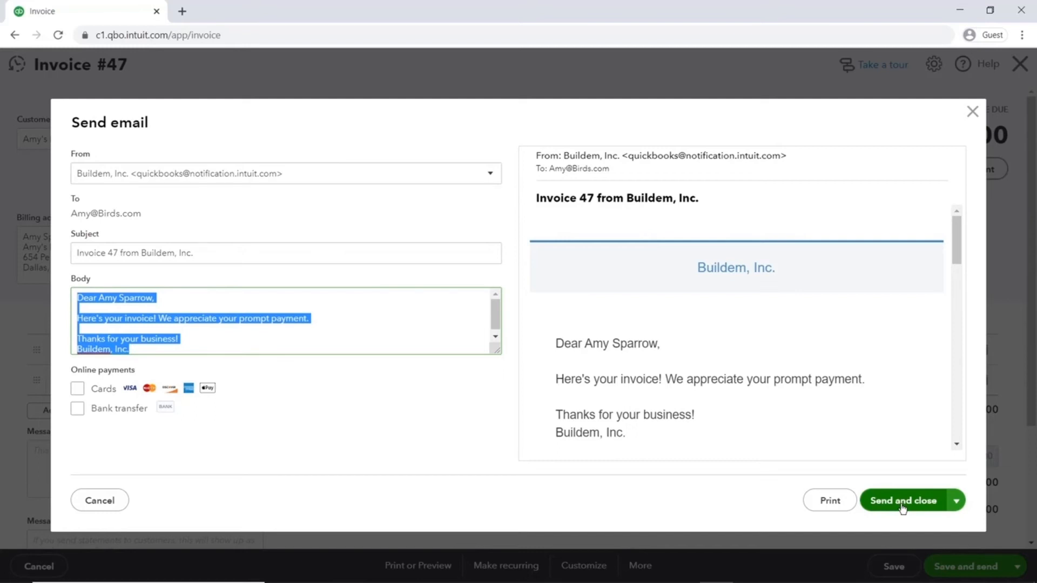
left_click(973, 117)
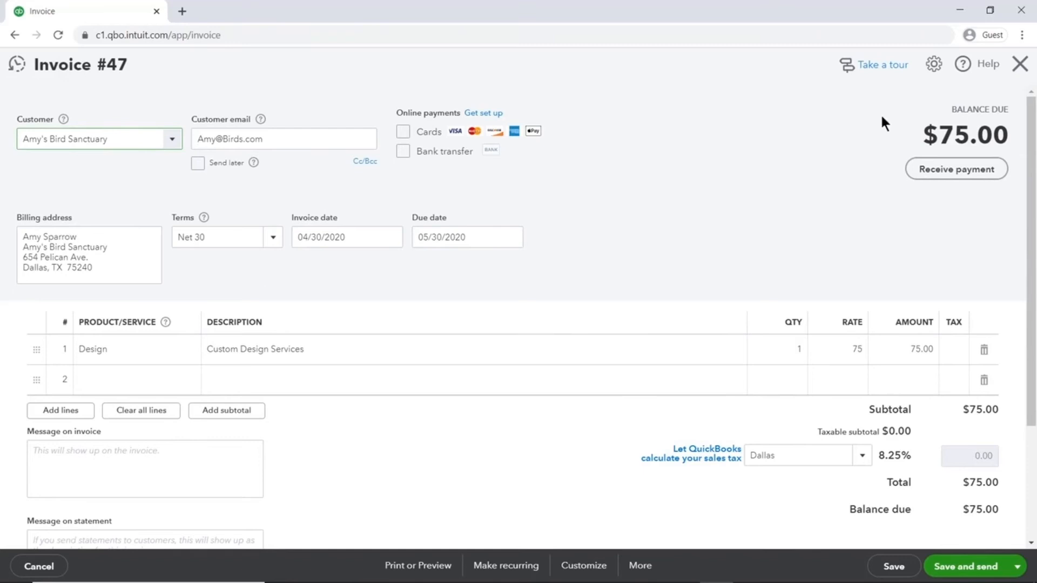
- Tick Send later on invoice #47, then save and close it
left_click(199, 164)
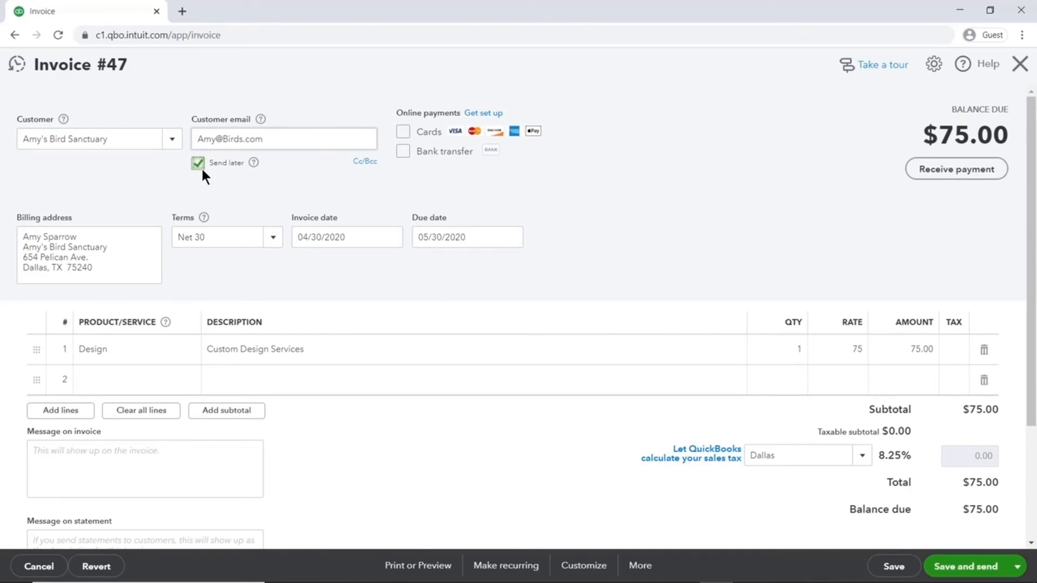
left_click(438, 566)
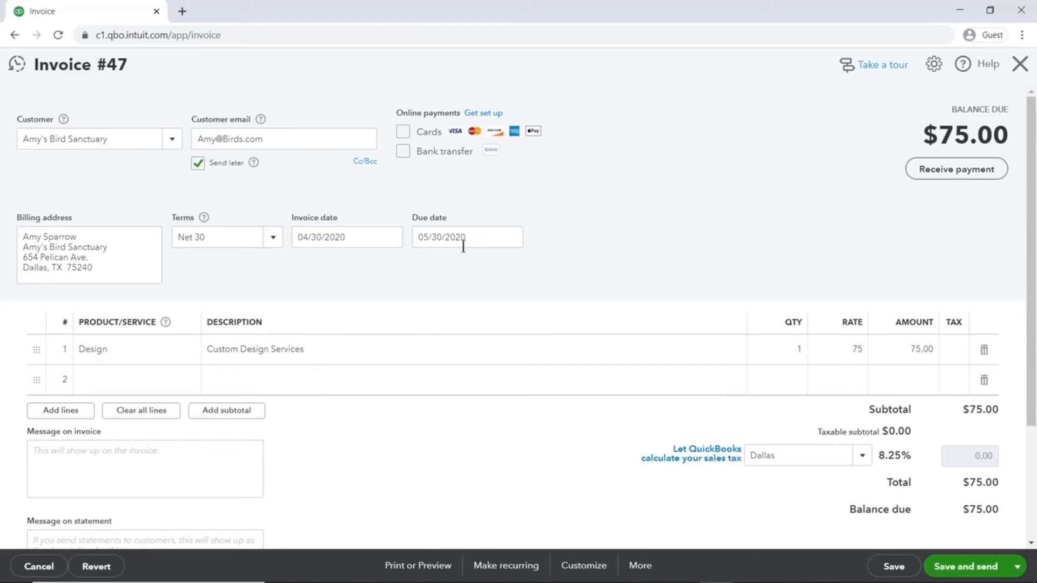
left_click(1019, 568)
left_click(977, 522)
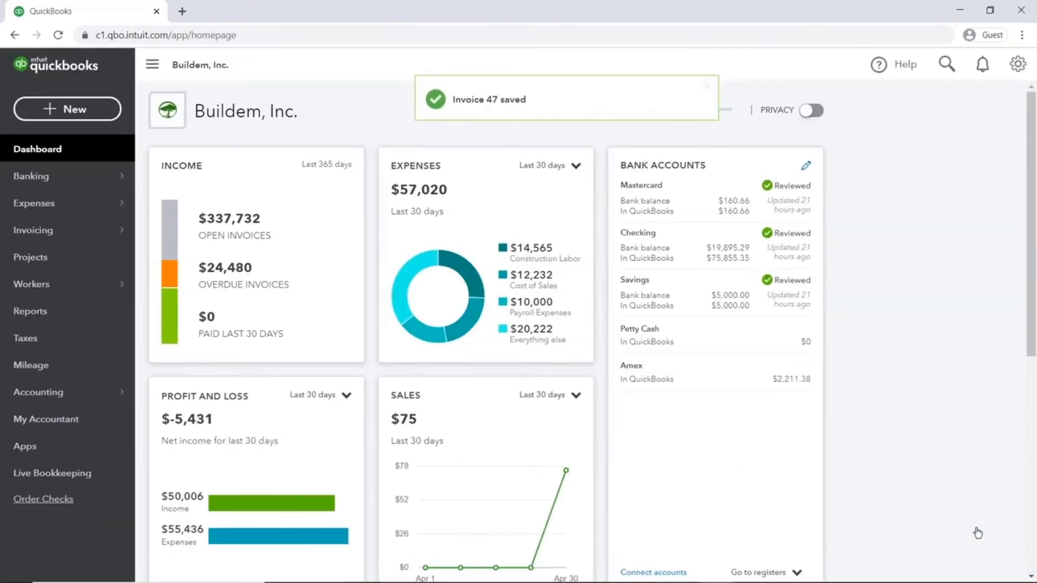
- Filter All Sales by Delivery method Send later, leaving only invoice #47 for $75.00
mouse_move(94, 237)
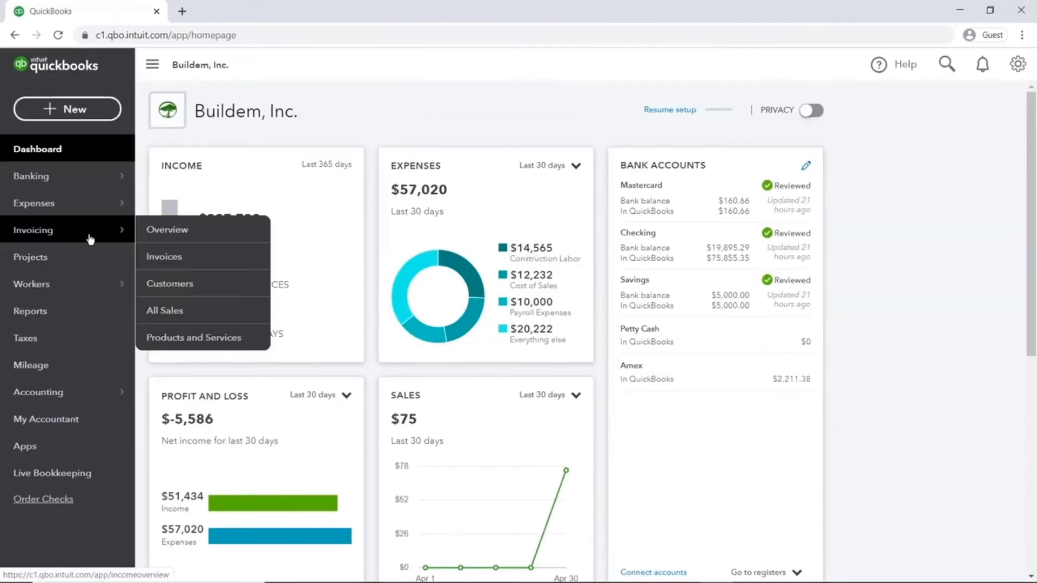
left_click(195, 309)
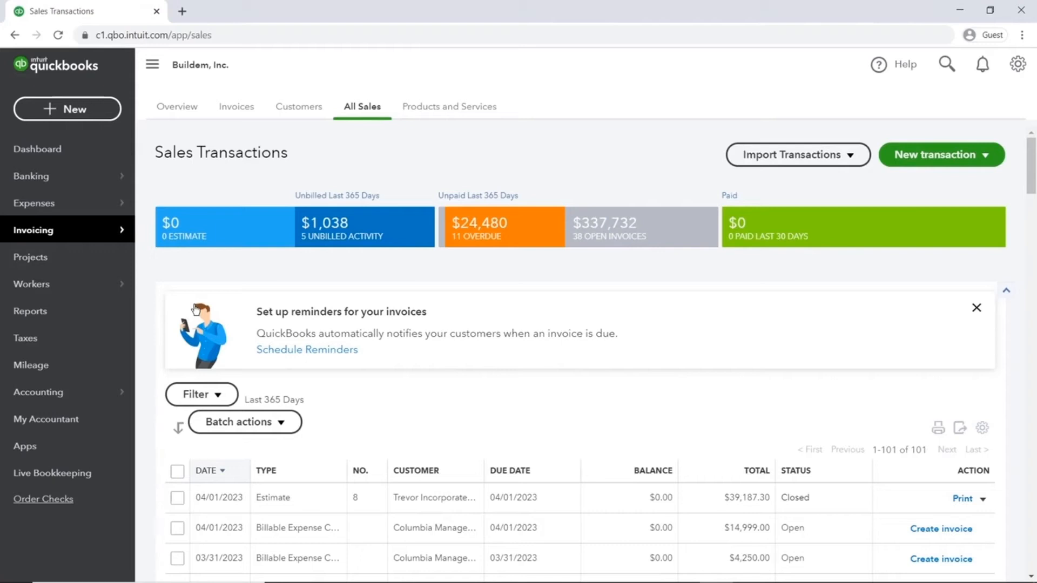
left_click(218, 393)
left_click(331, 213)
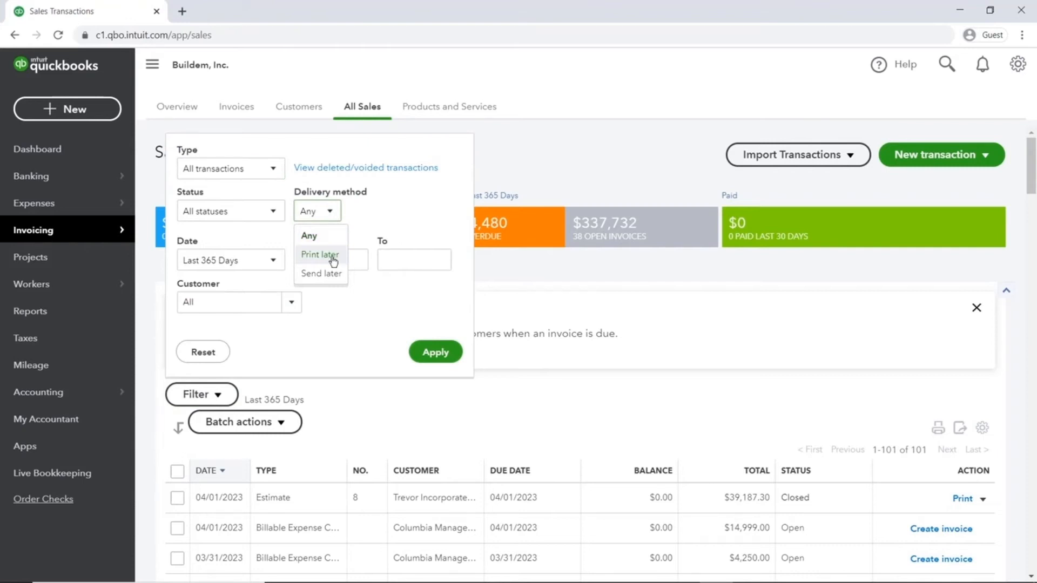
left_click(337, 276)
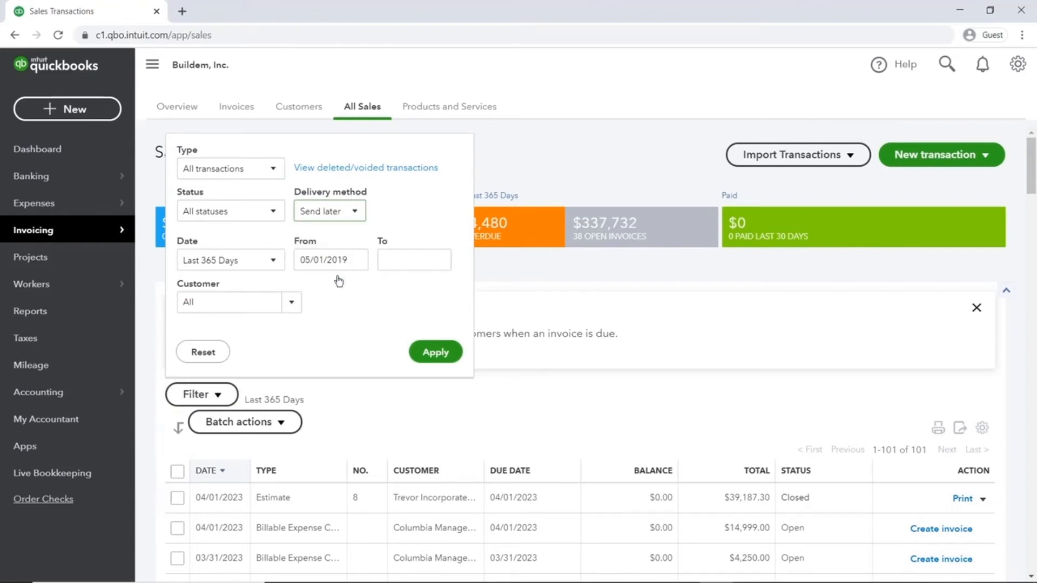
left_click(433, 352)
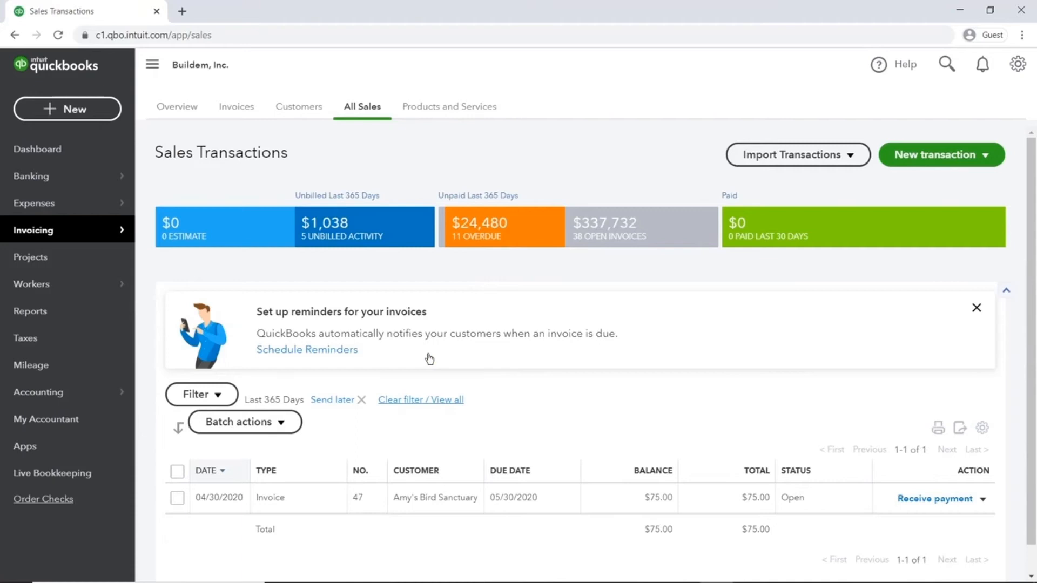
- Batch-send invoice #47 to Amy's Bird Sanctuary via Send transactions, then return to the dashboard
left_click(178, 471)
left_click(292, 423)
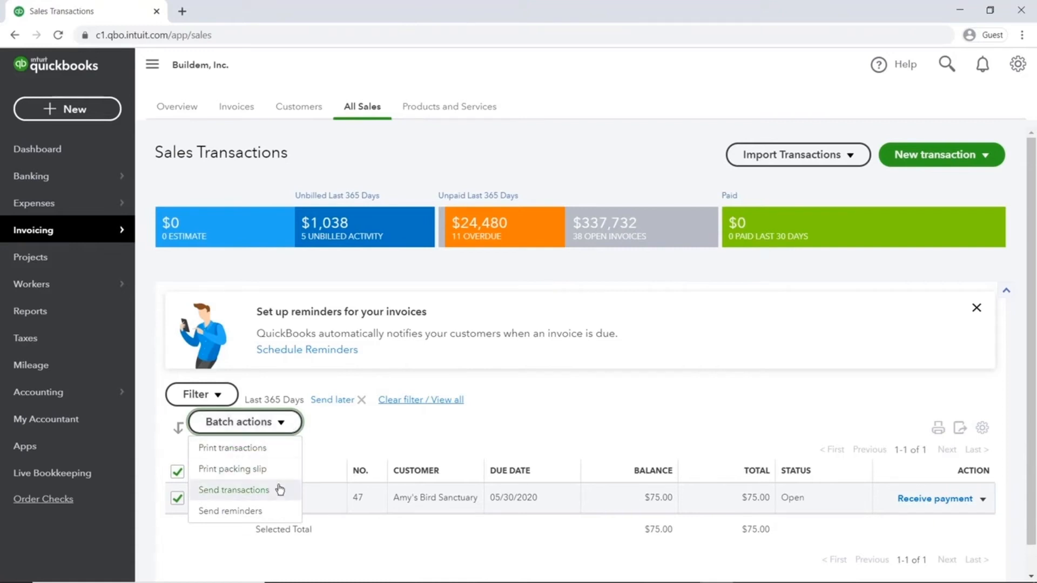
left_click(233, 490)
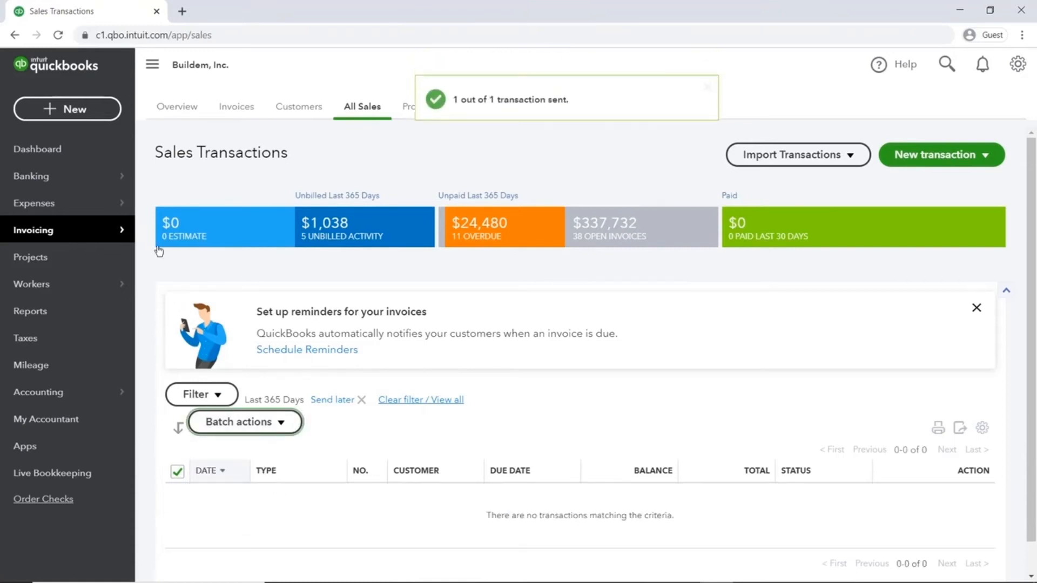
left_click(99, 156)
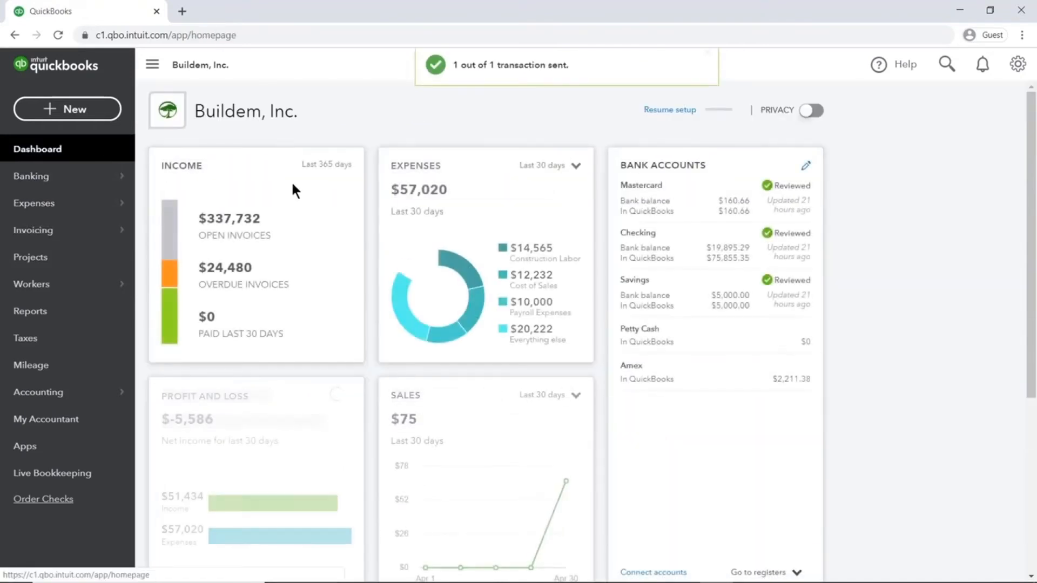
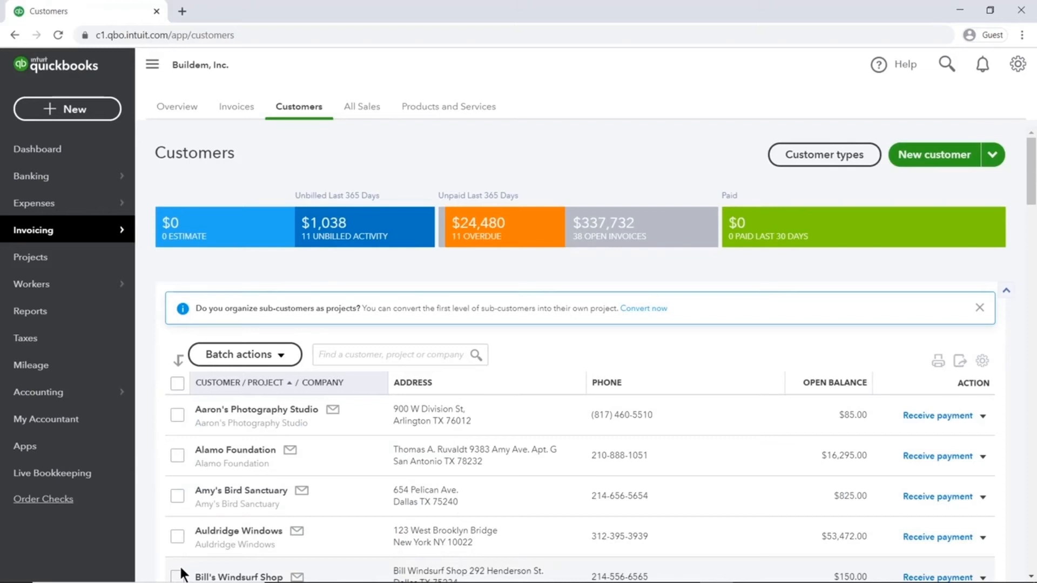
- Filter Customers to the 11 overdue customers, select them all, and open Batch actions
left_click(289, 362)
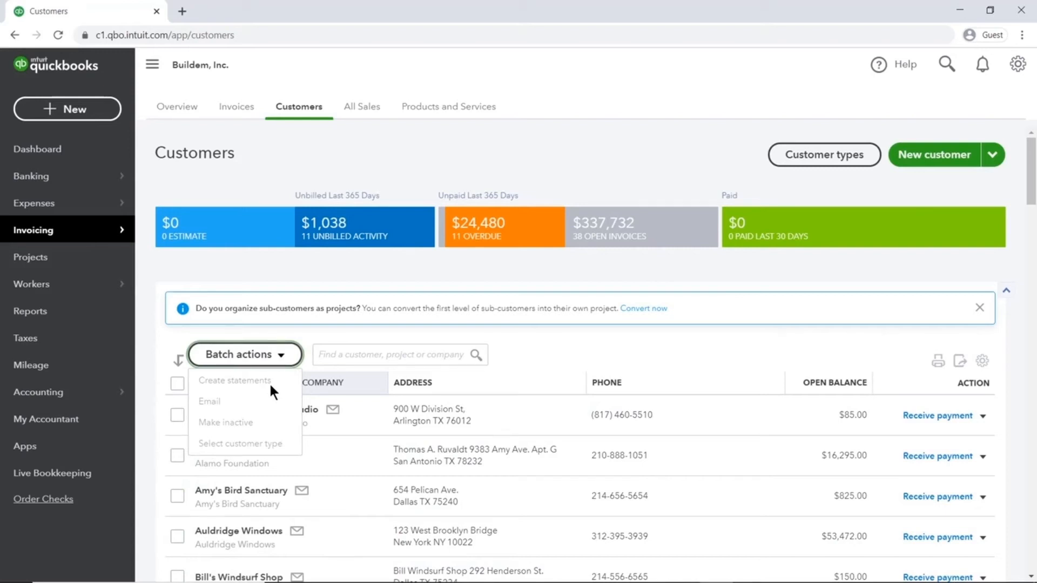
left_click(281, 357)
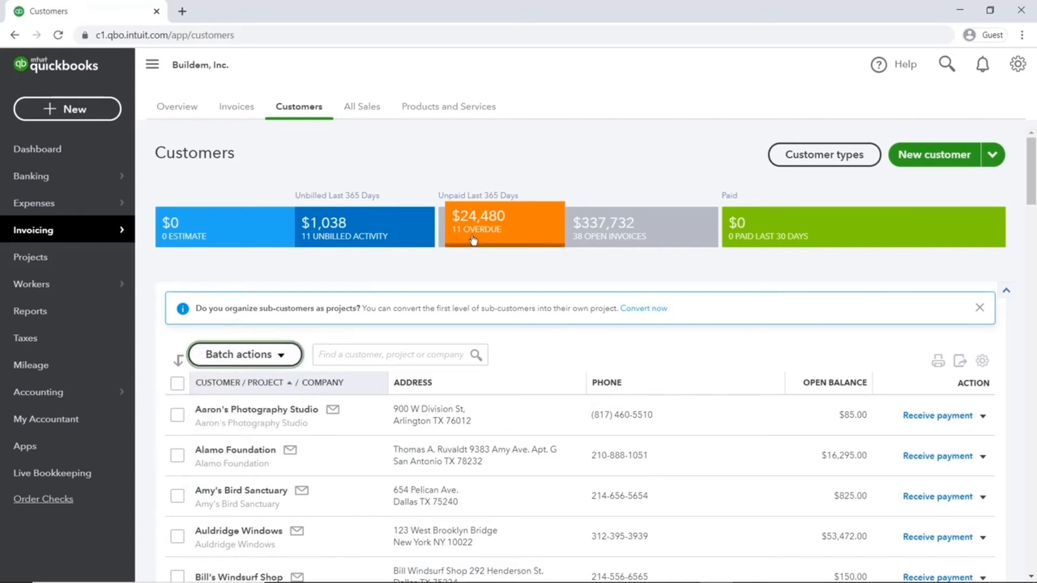
left_click(525, 235)
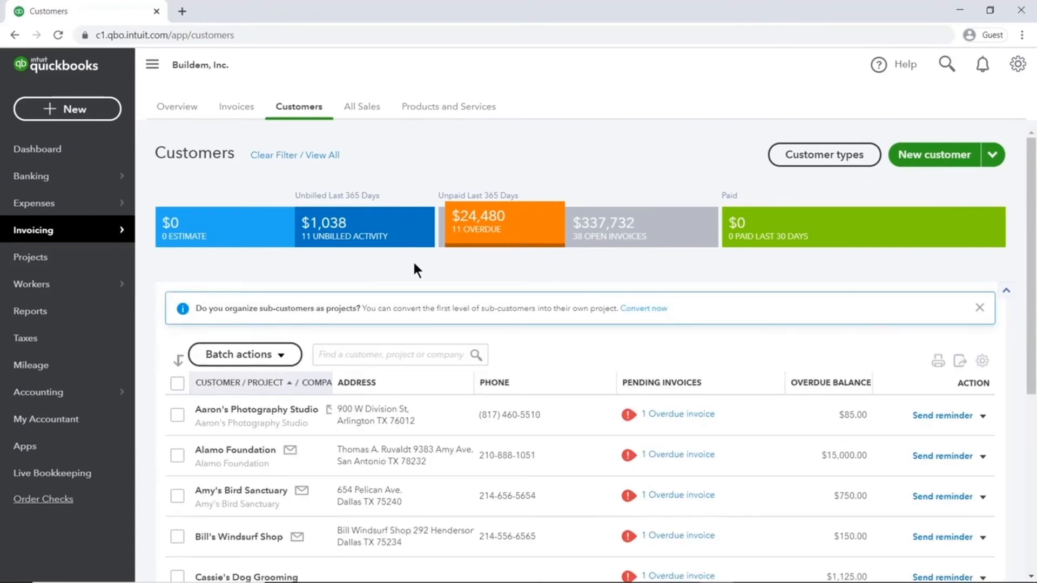
left_click(177, 384)
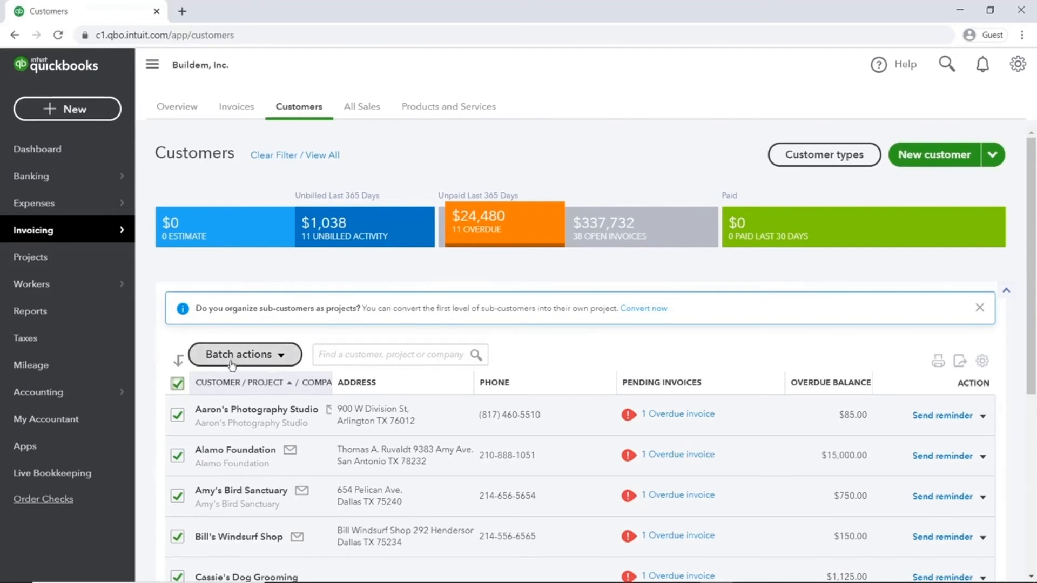
left_click(281, 355)
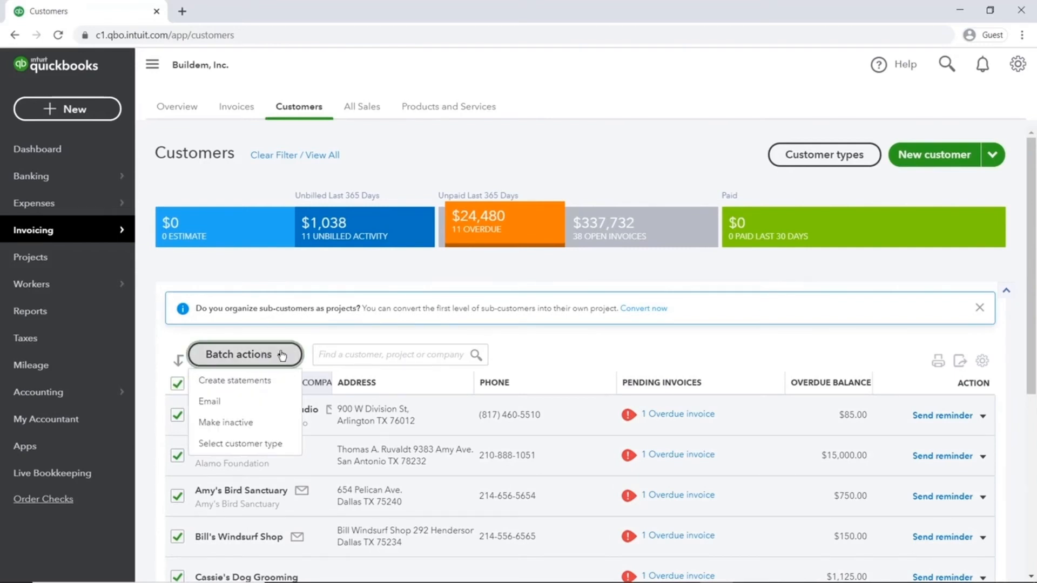
- Draft Balance Forward statements for 8 overdue customers ($9,355.00) and preview them
left_click(270, 383)
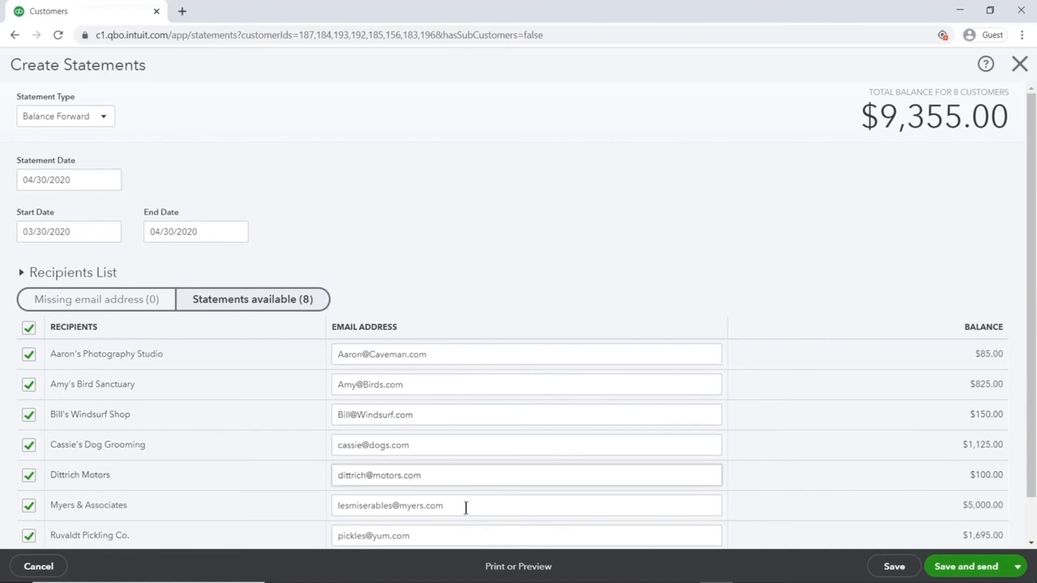
left_click(516, 574)
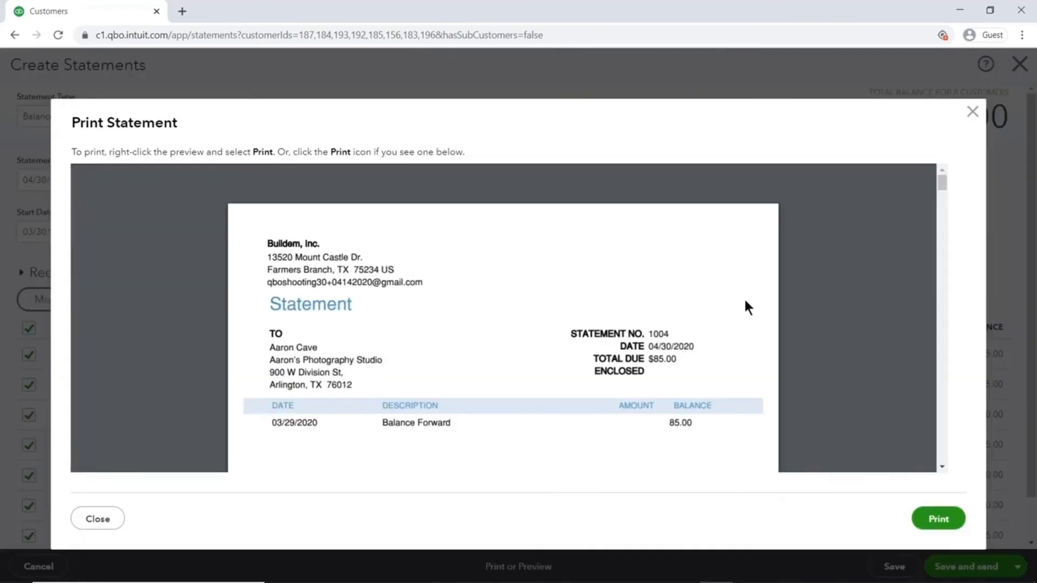
- Scroll through the Balance Forward statement preview, then close it
left_click_drag(941, 186, 945, 222)
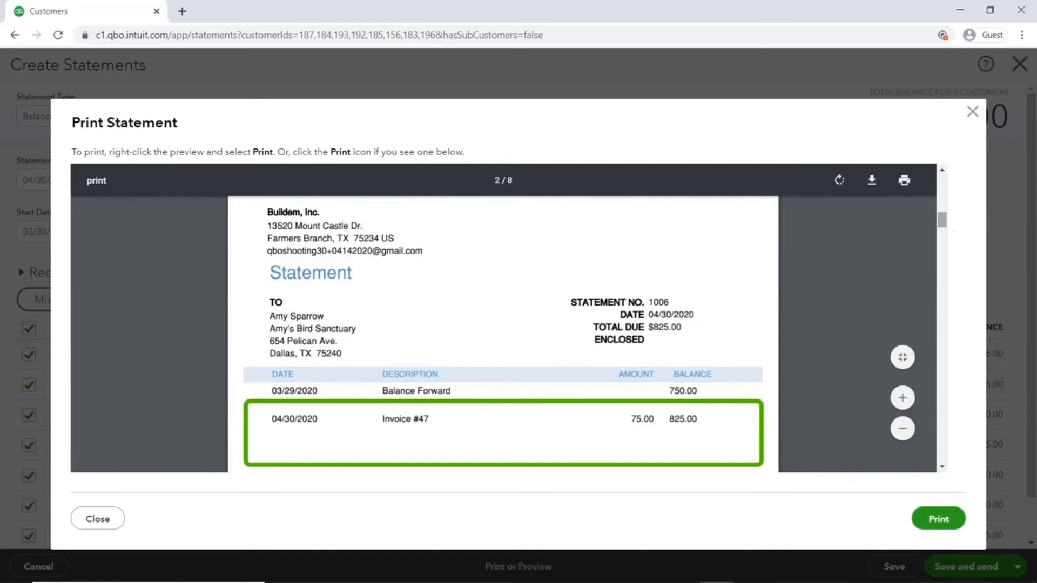
left_click_drag(944, 219, 947, 248)
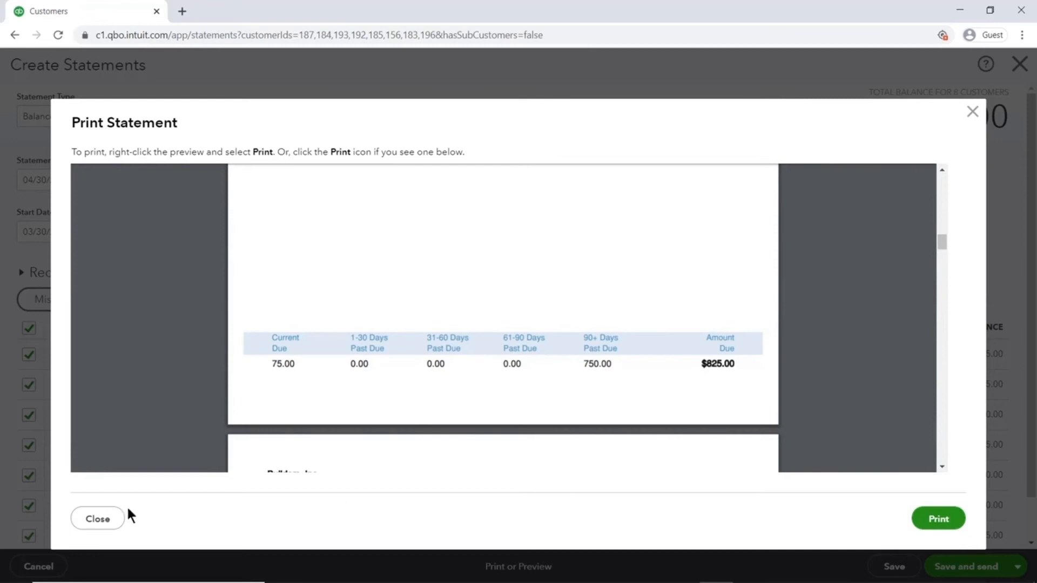
left_click(108, 518)
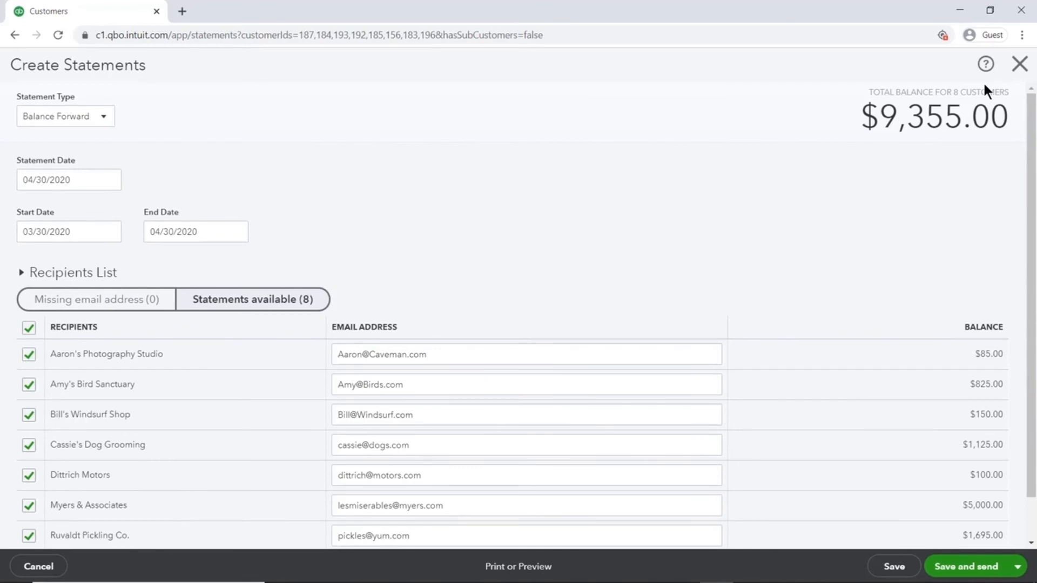
left_click(543, 567)
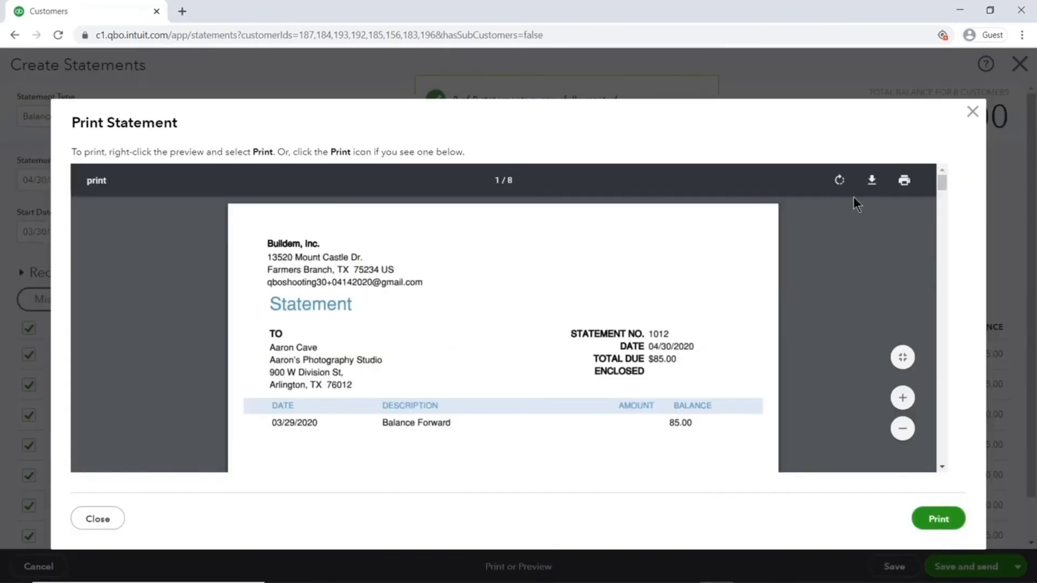
left_click_drag(940, 184, 939, 222)
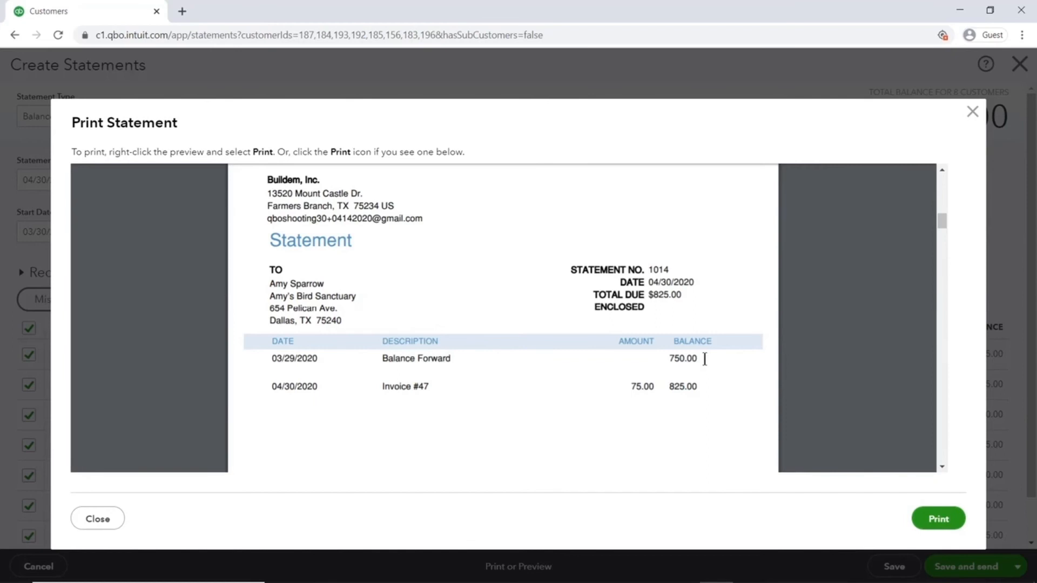
- Switch the statements to Open Item type, reapply, and preview the 8 statements totalling $9,355.00
left_click(112, 518)
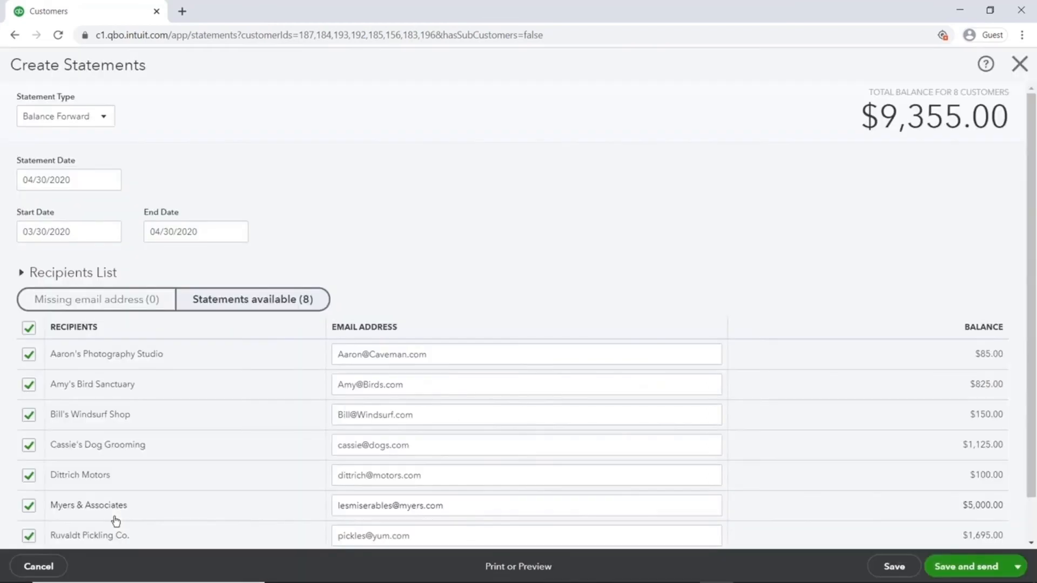
left_click(102, 116)
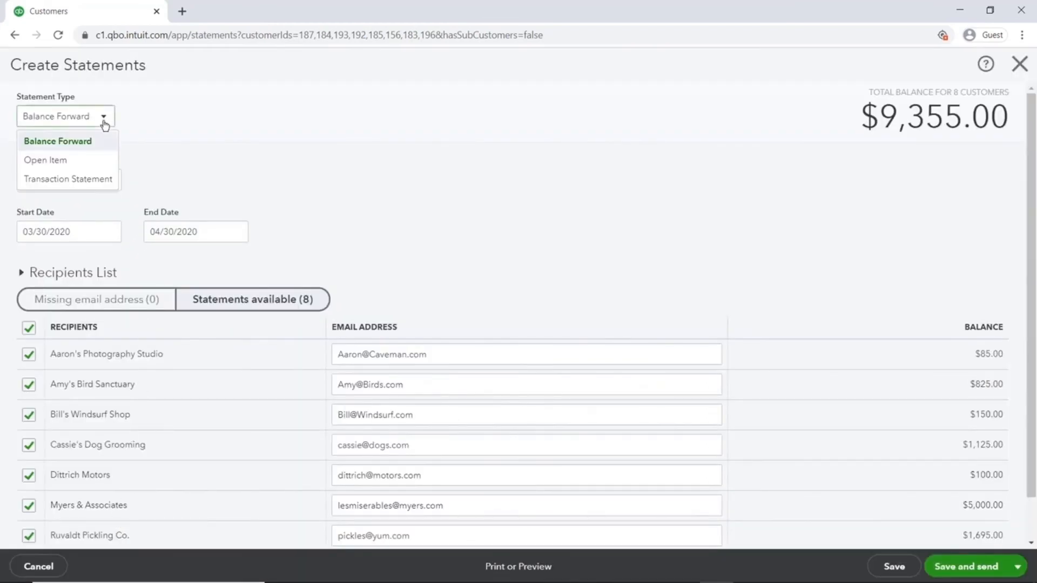
left_click(65, 160)
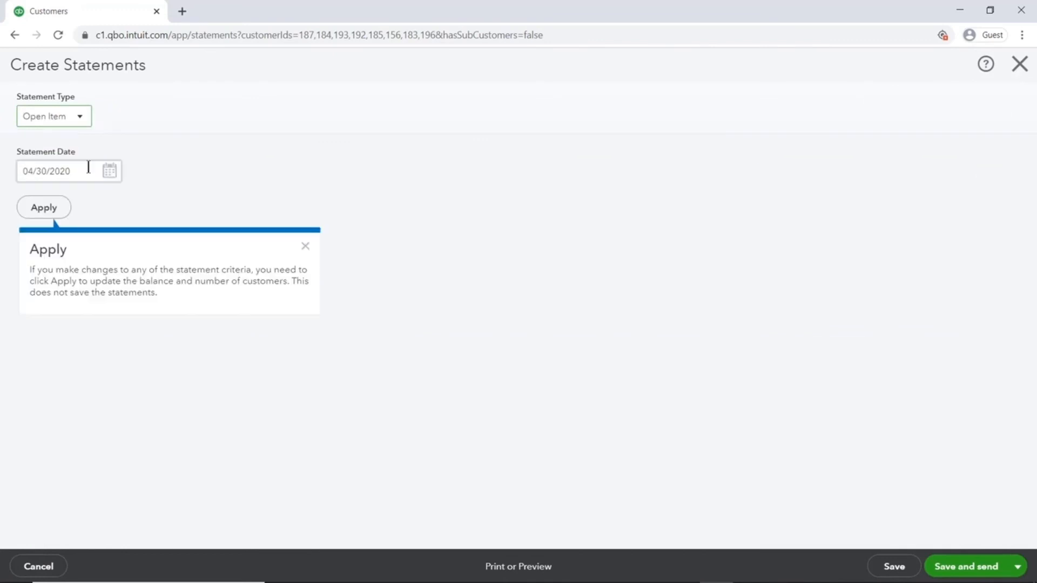
left_click(53, 208)
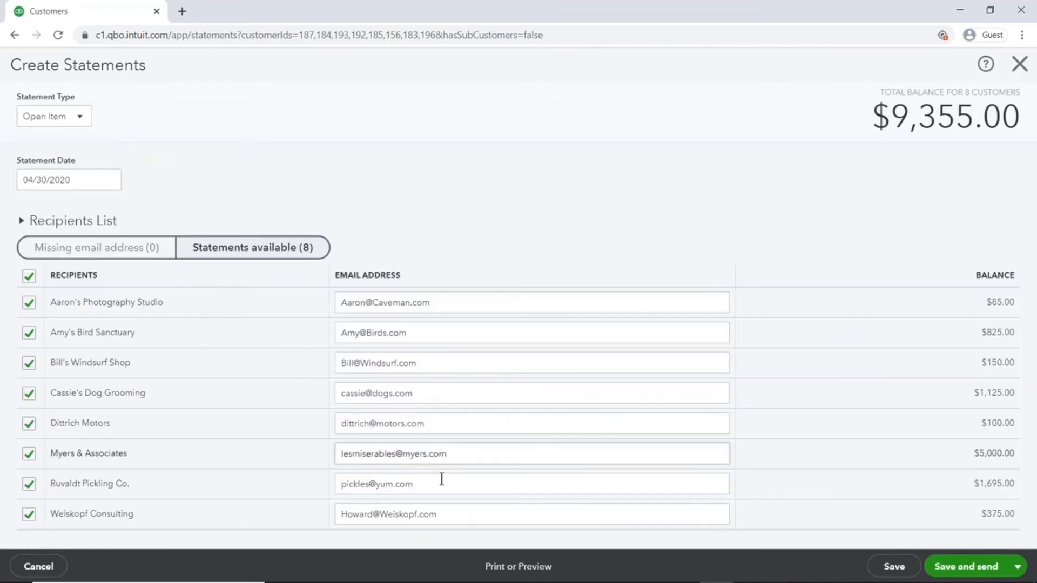
left_click(510, 567)
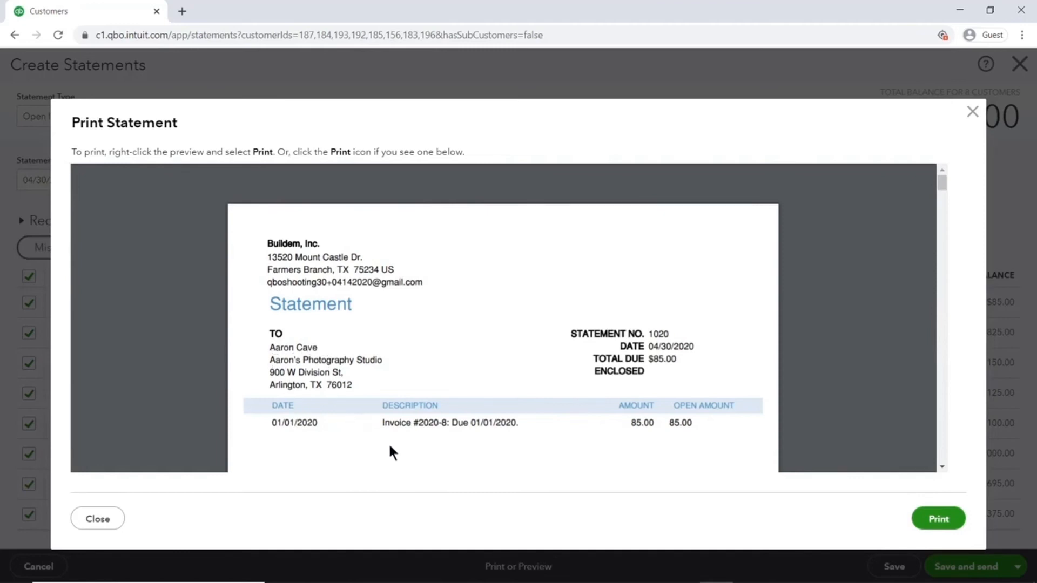
left_click_drag(939, 187, 938, 227)
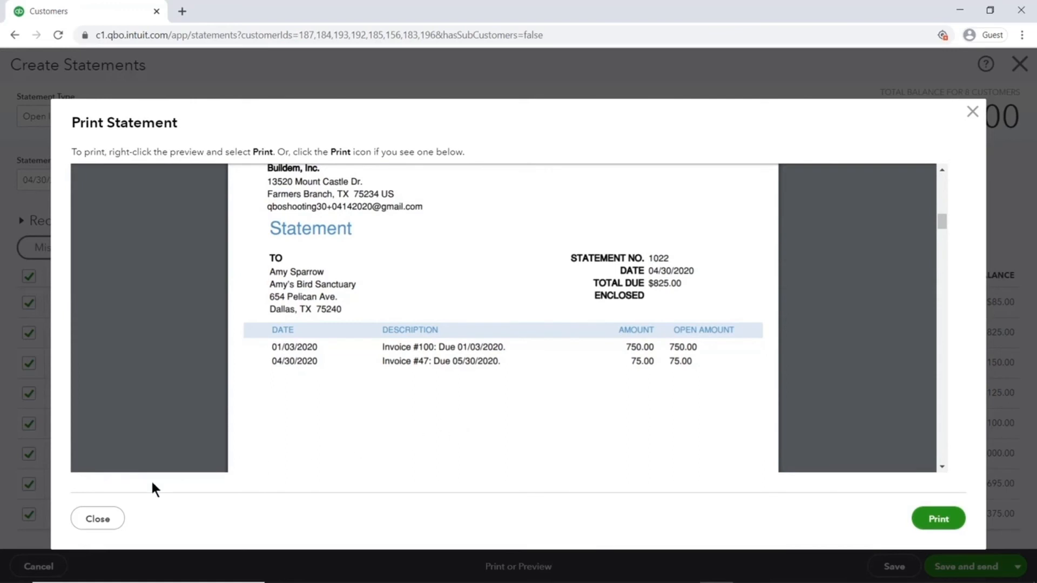
left_click(100, 519)
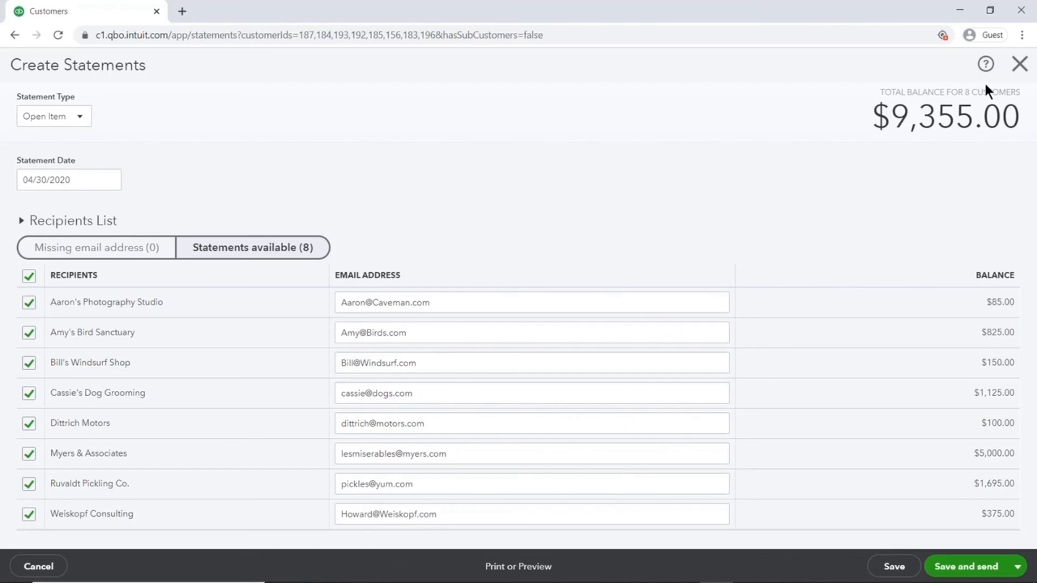
- Discard the drafted statements and clear the Overdue filter to list all customers
left_click(1017, 78)
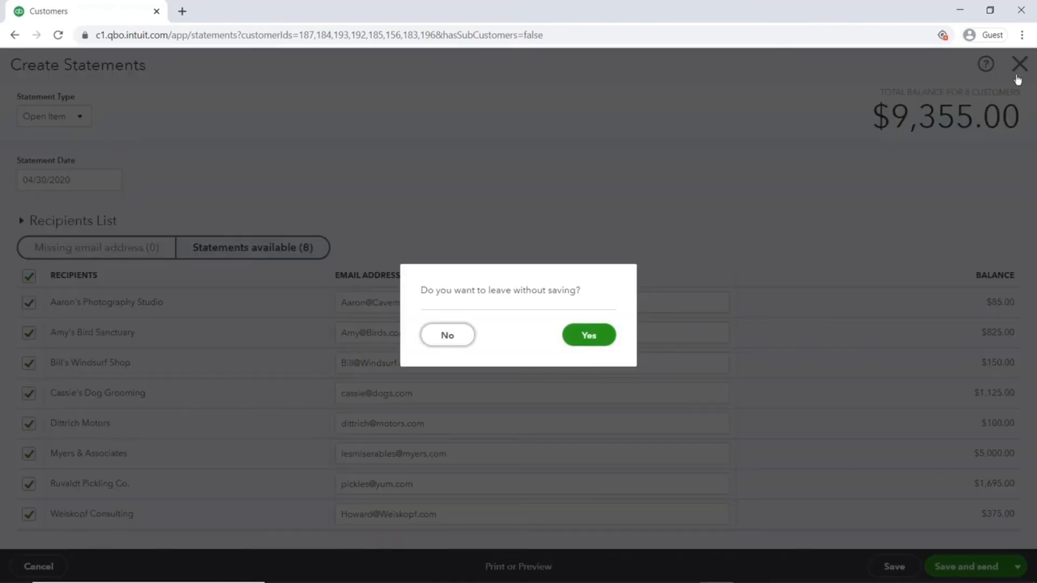
left_click(592, 335)
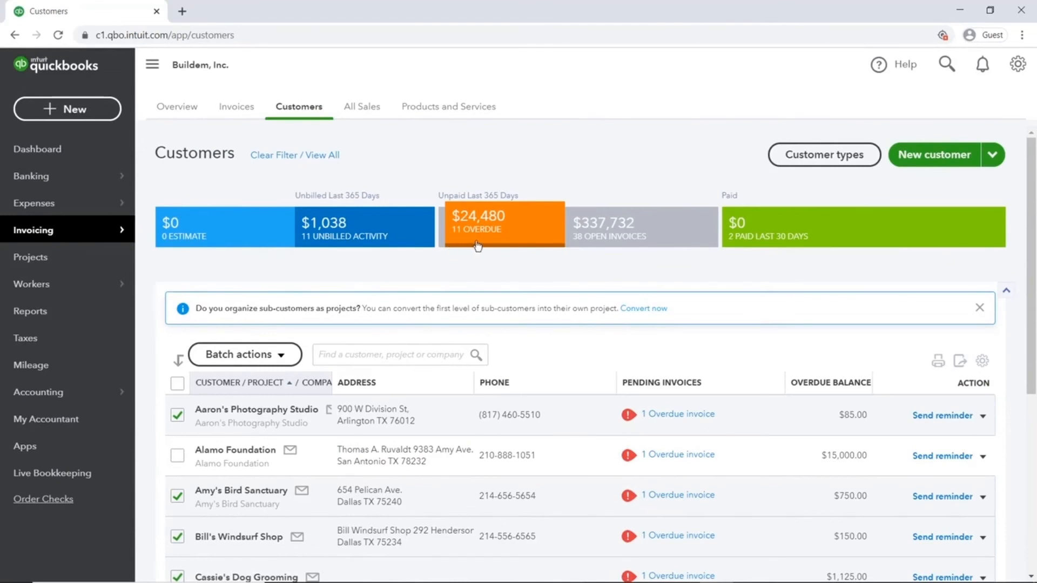
left_click(506, 246)
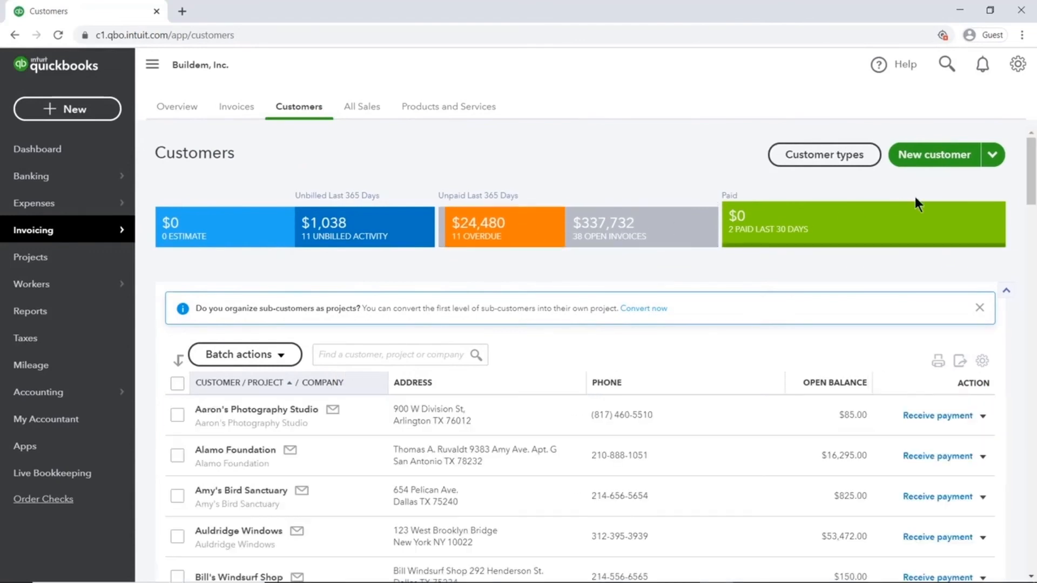
left_click_drag(1031, 188, 1032, 360)
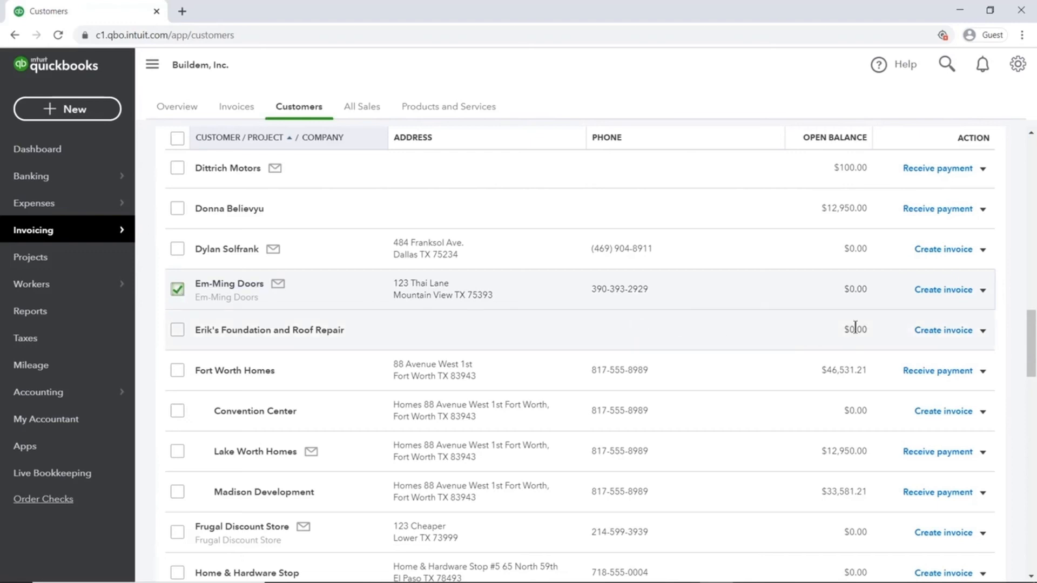
left_click_drag(1032, 344, 1032, 172)
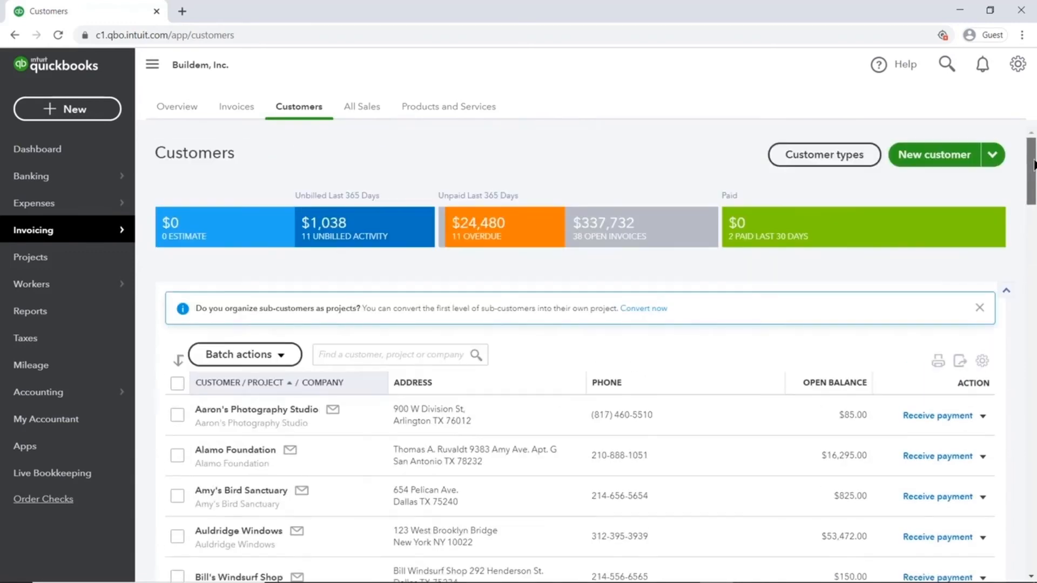
left_click(266, 354)
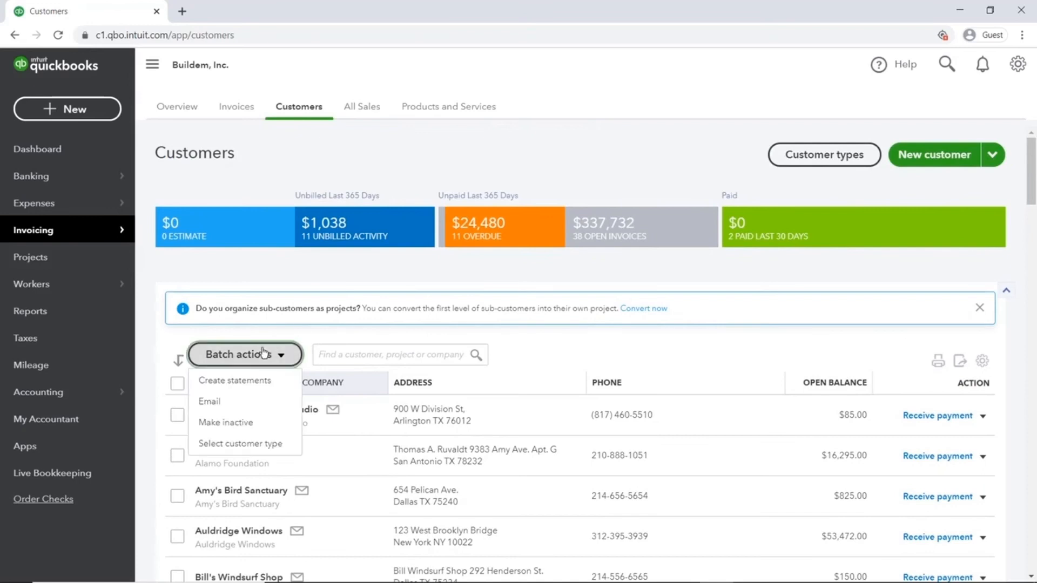
- Create a Transaction Statement for Em-Ming Doors covering 01/01/2020 to 04/30/2020
left_click(261, 381)
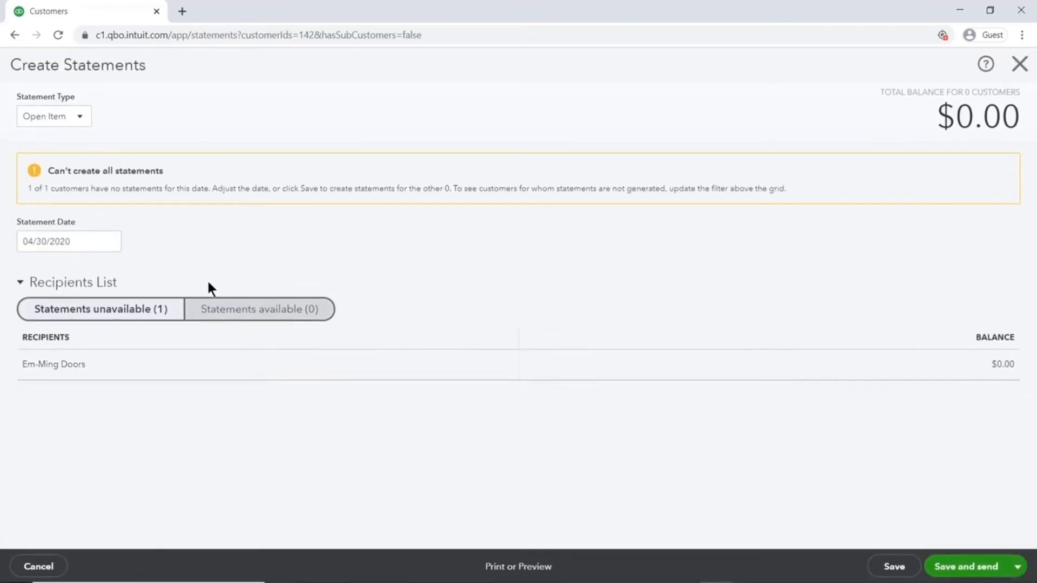
left_click(80, 125)
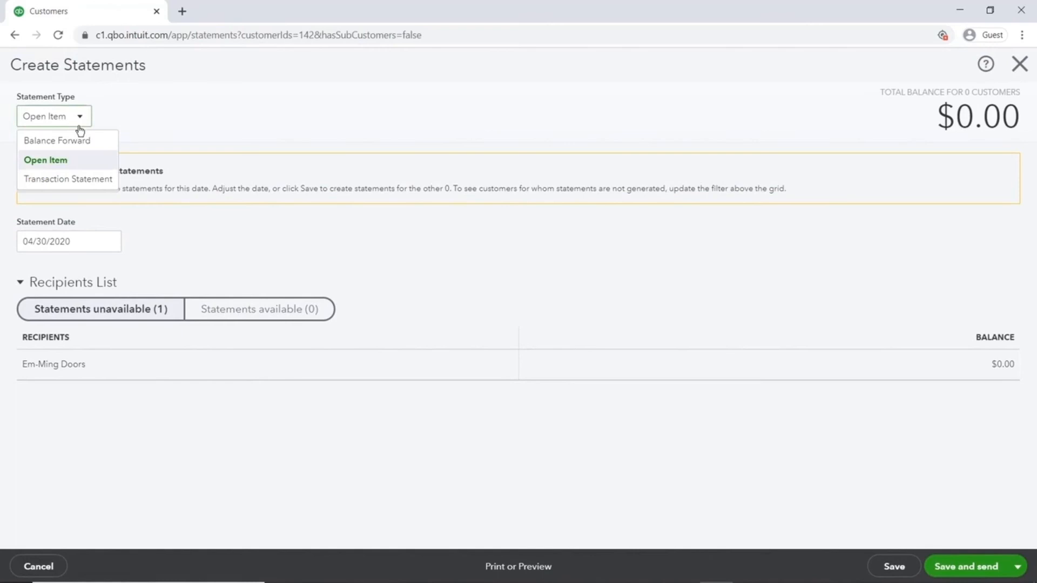
left_click(77, 180)
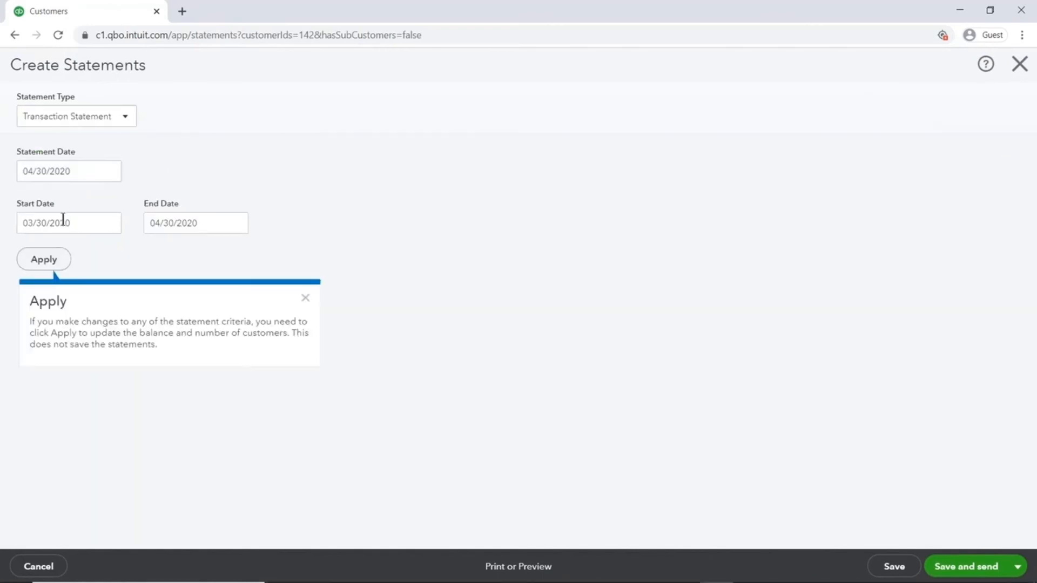
left_click(54, 262)
left_click(95, 234)
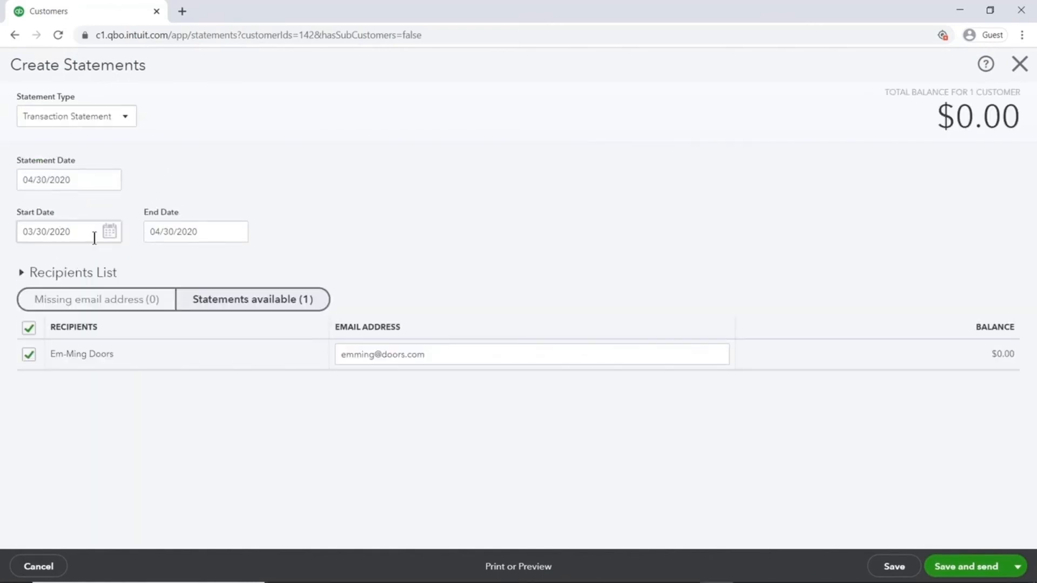
triple_click(94, 238)
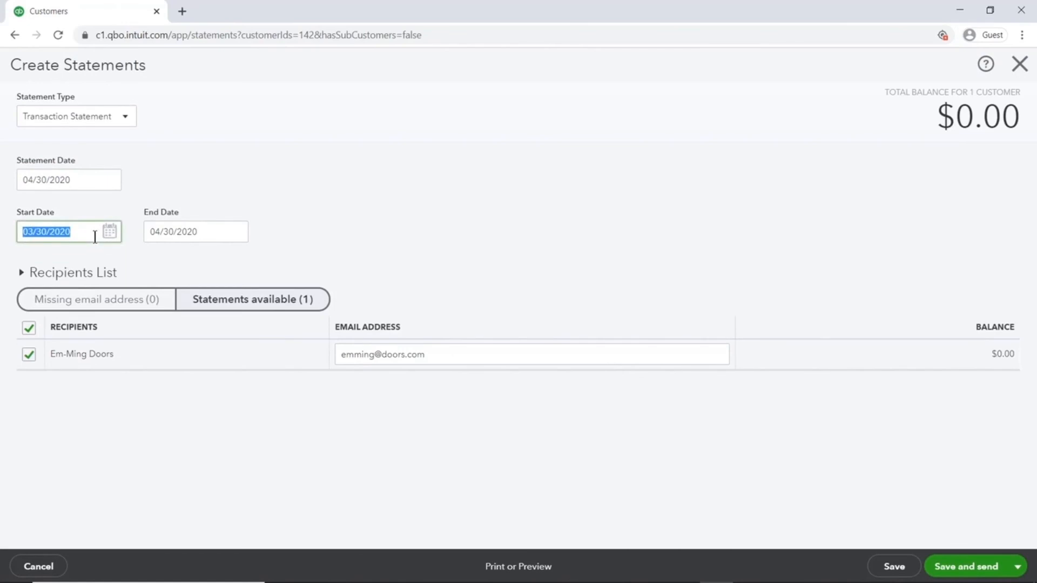
type("01/01/2020")
key("Tab")
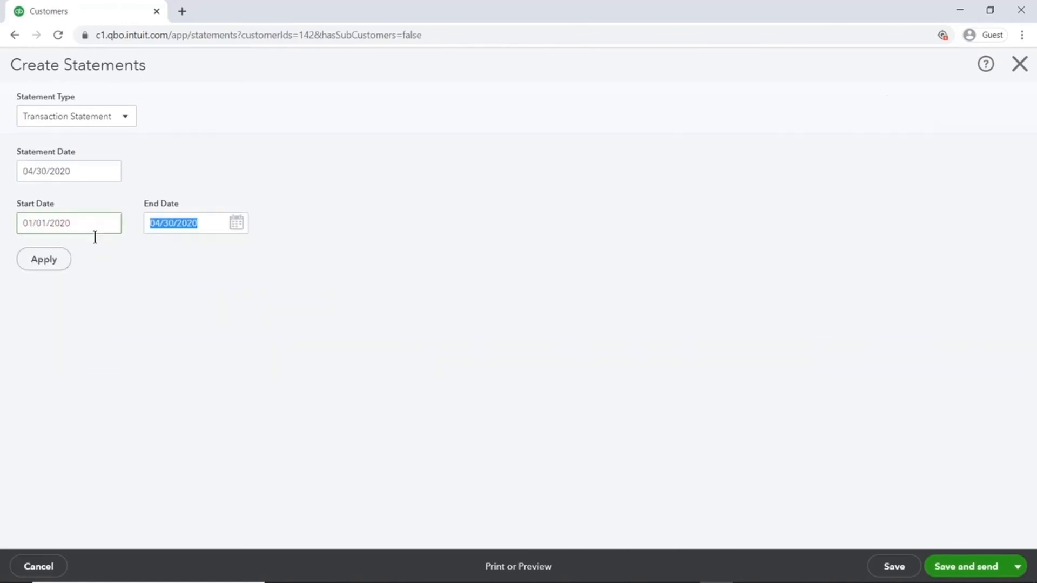
left_click(68, 260)
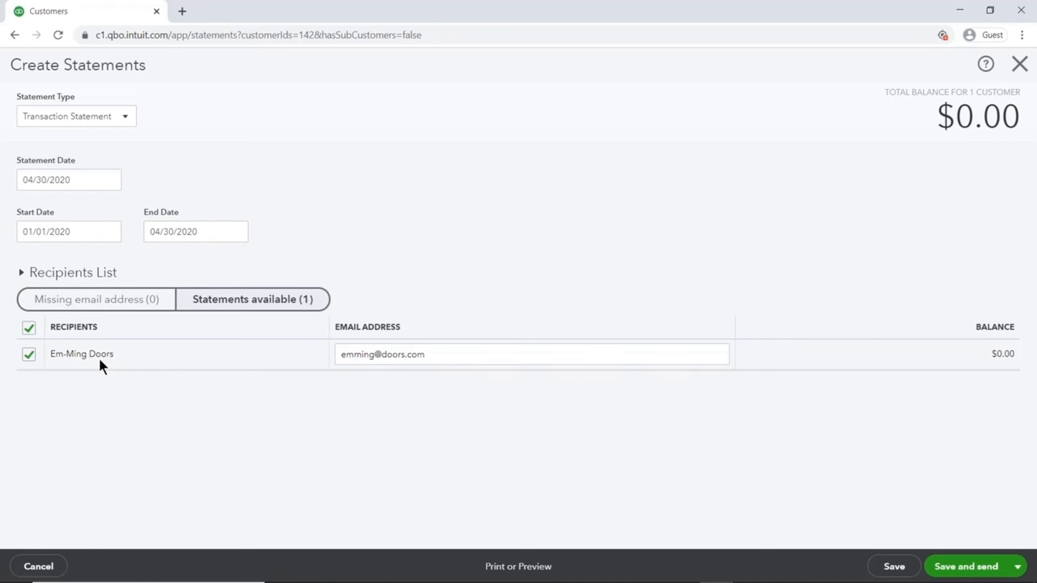
- Preview the $0.00 transaction statement, then leave statement creation without saving
left_click(517, 571)
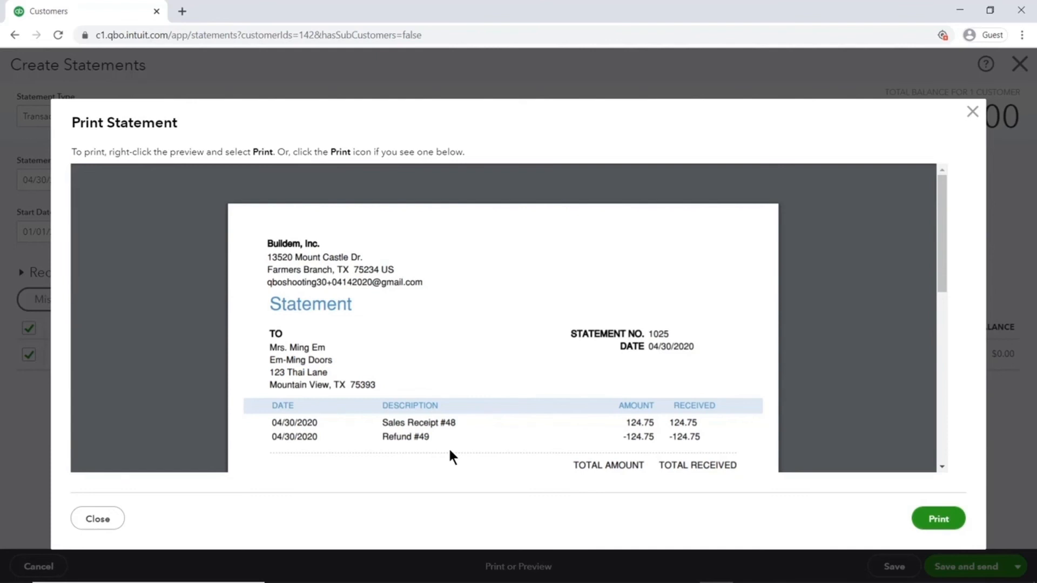
left_click(102, 519)
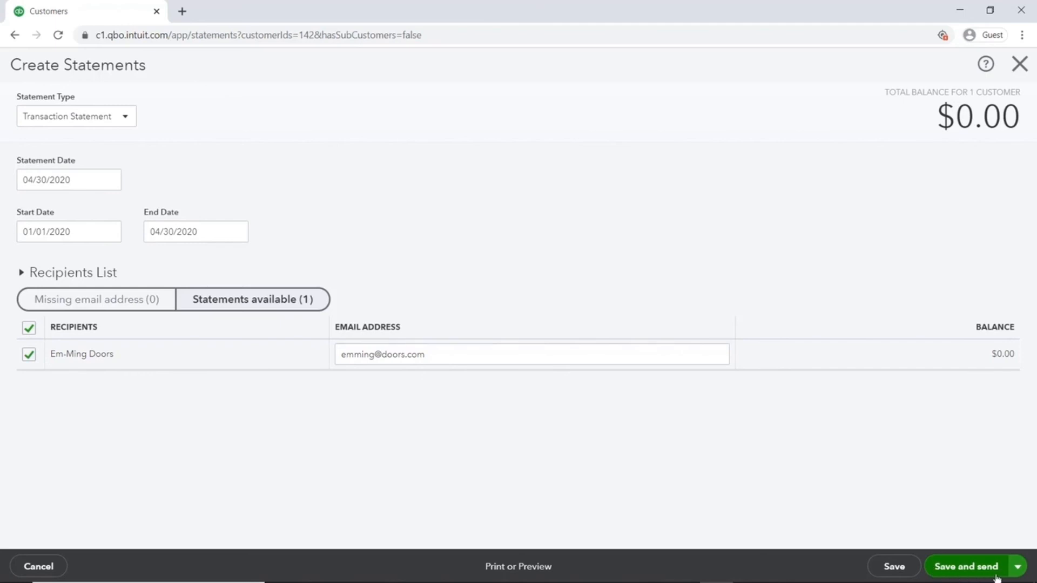
left_click(1020, 66)
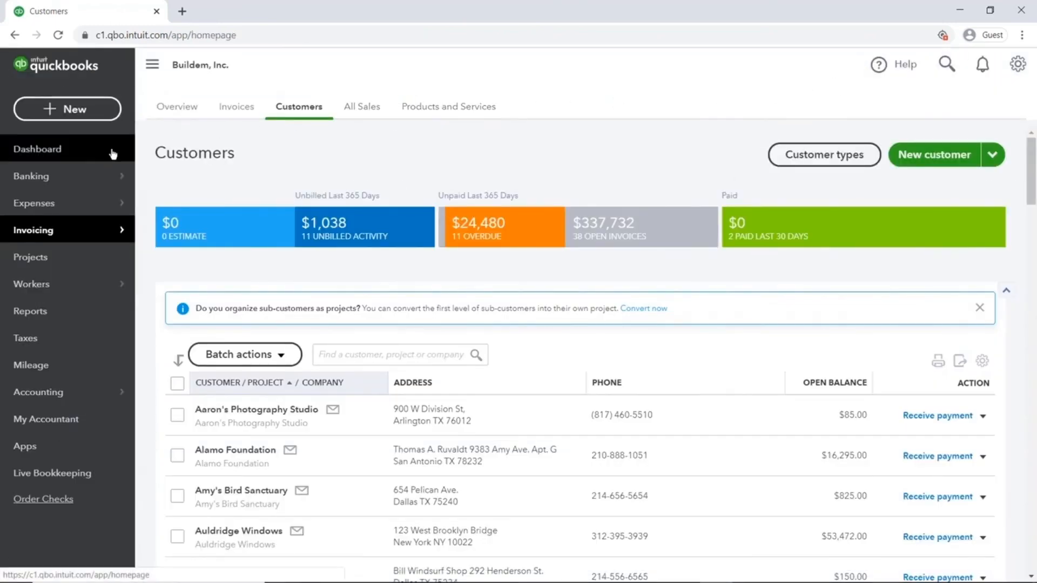
- Return to the Buildem, Inc. dashboard and open the + New menu
left_click(113, 155)
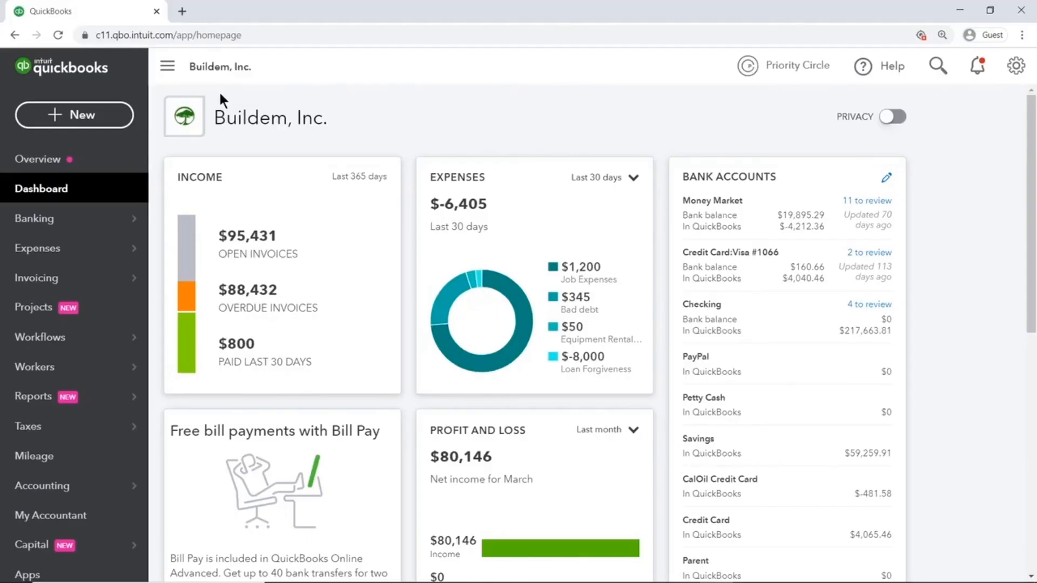
left_click(103, 119)
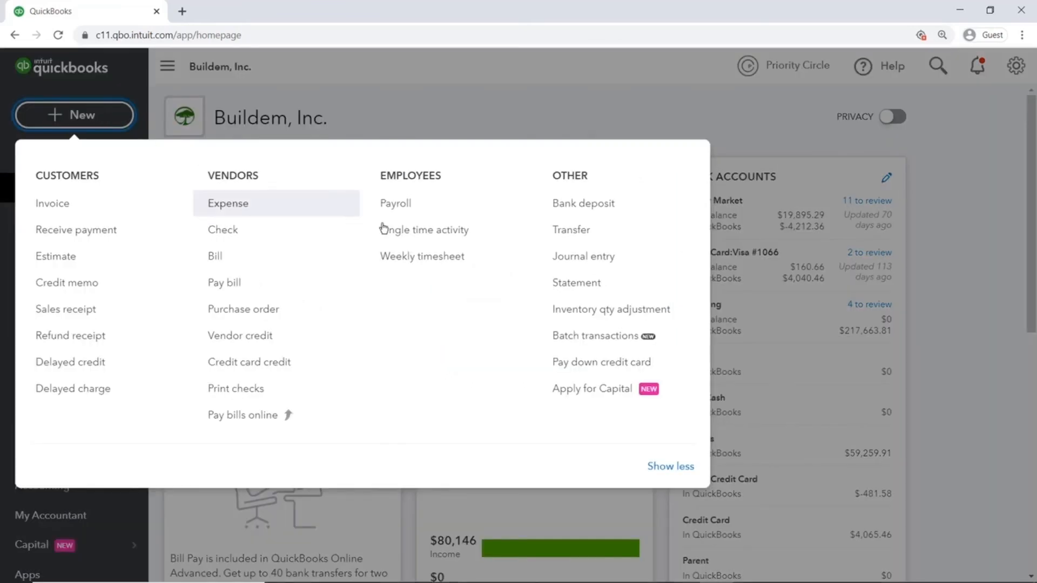
- Start a Batch Transactions grid with Invoices as the transaction type
left_click(617, 346)
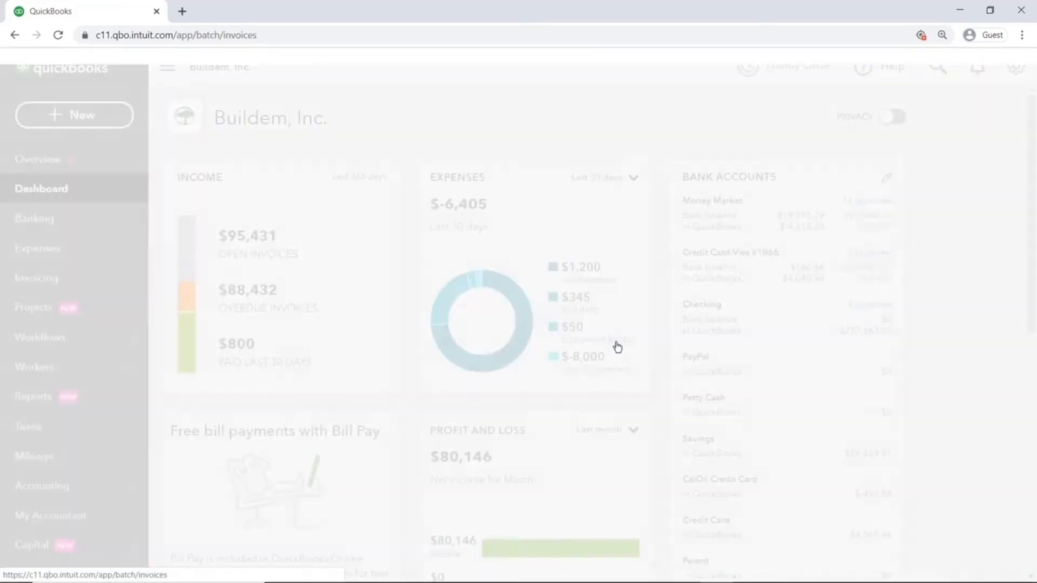
left_click(158, 140)
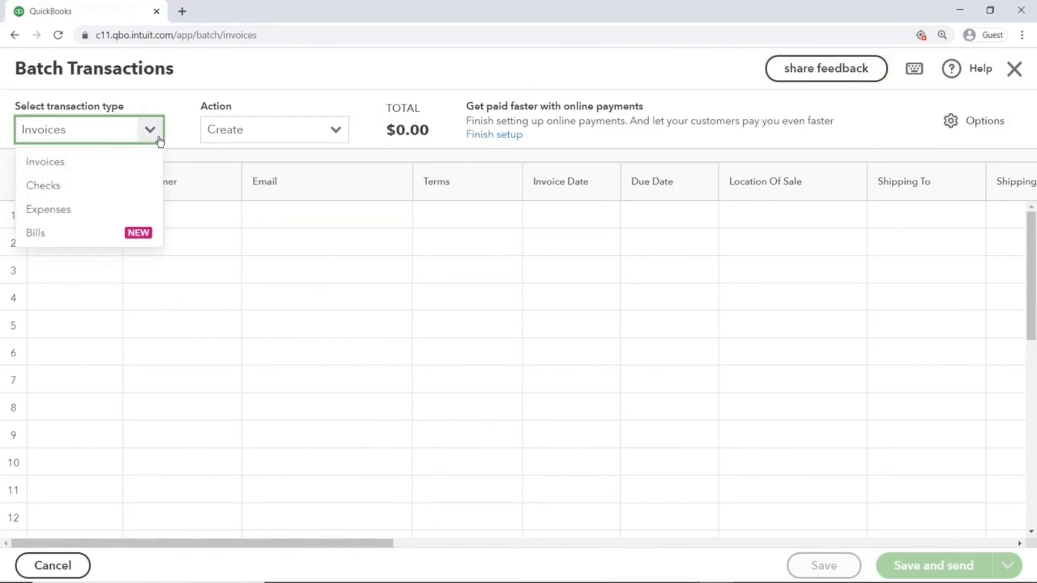
left_click(159, 140)
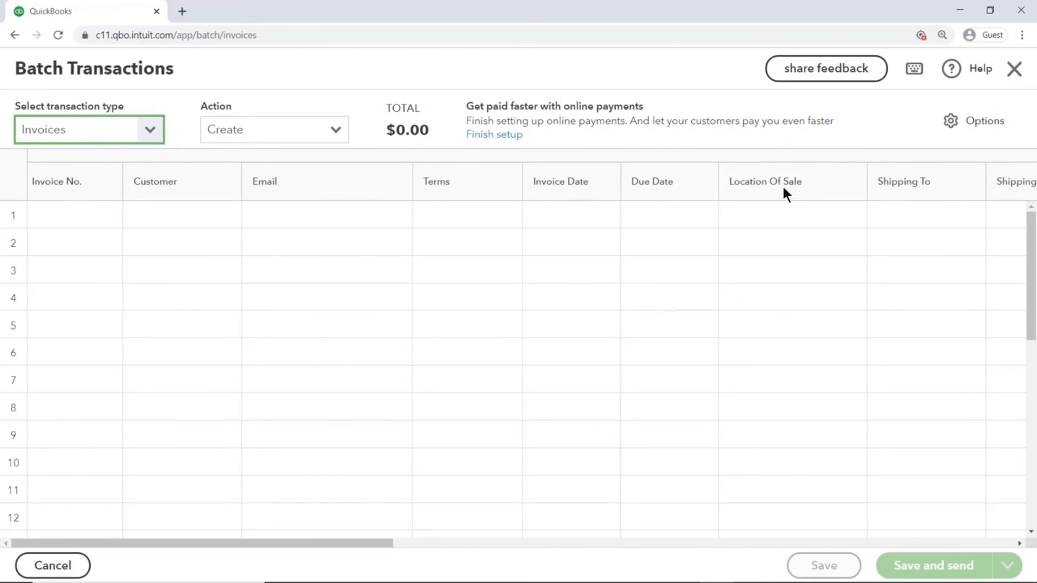
- Fill row 1 with invoice 733 for Auldridge Windows, Net 30, dated 04/30/2020
left_click(263, 215)
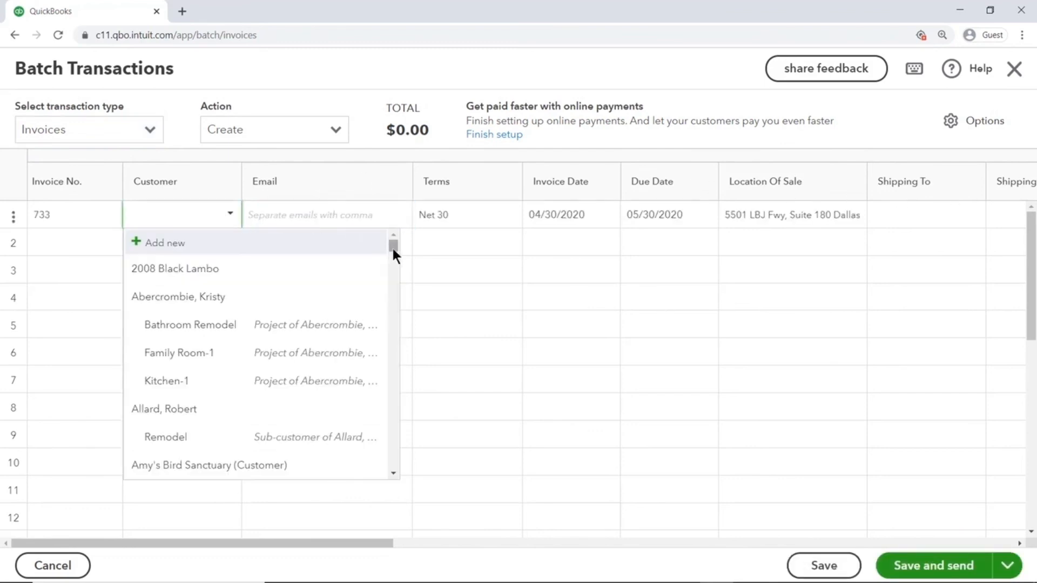
left_click_drag(393, 249, 394, 264)
left_click(238, 257)
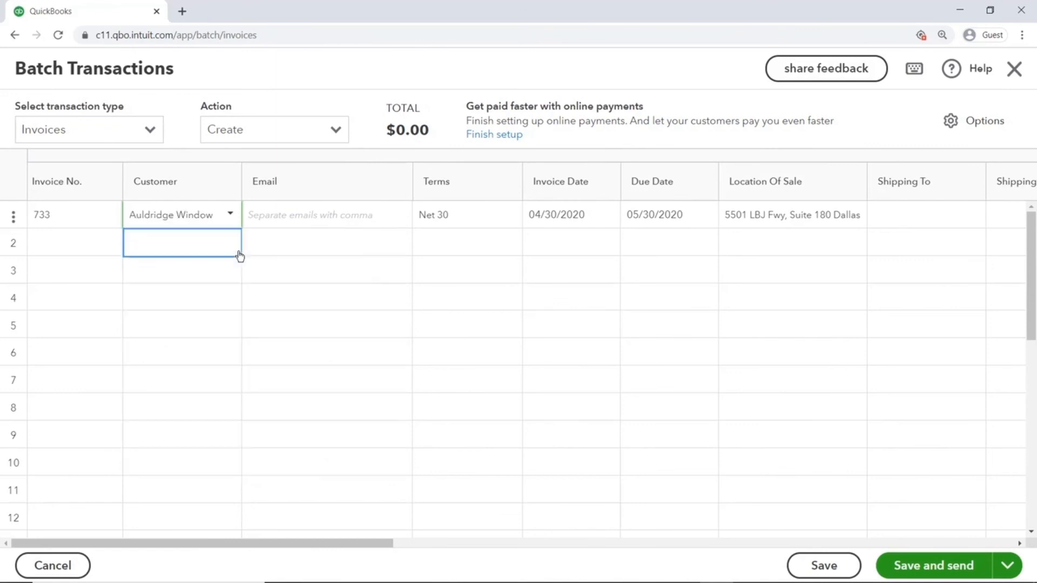
left_click(76, 219)
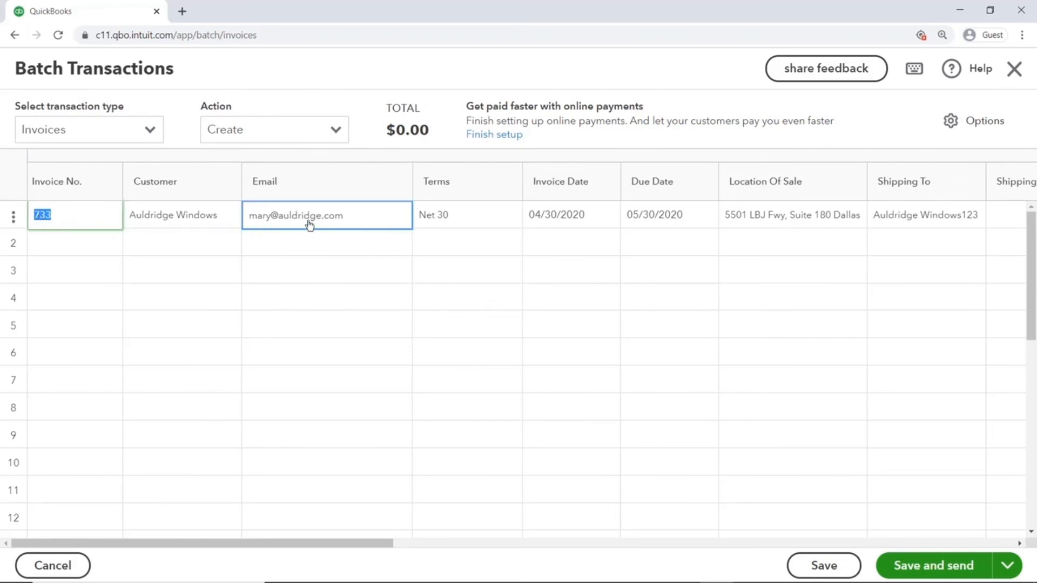
left_click(351, 217)
left_click(478, 215)
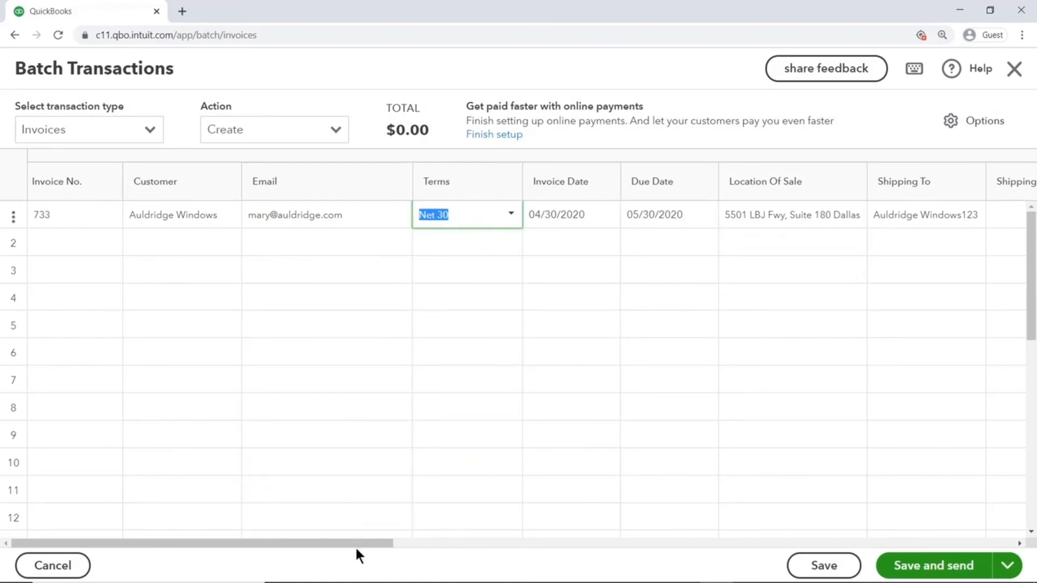
left_click_drag(355, 543, 643, 546)
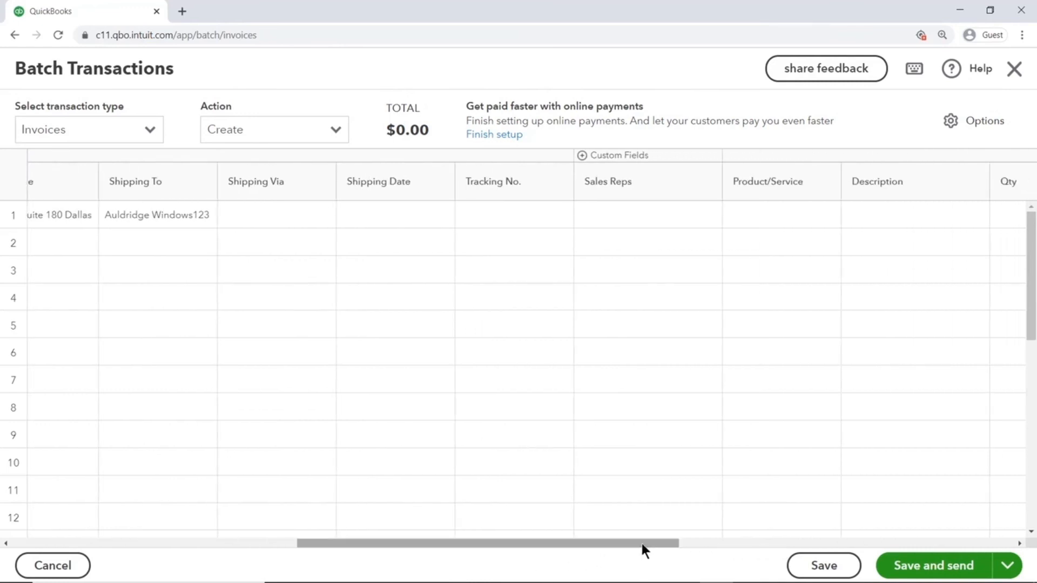
- Enter a Gardening line with quantity 5 (250.00) on invoice 733
left_click(799, 213)
type("garden")
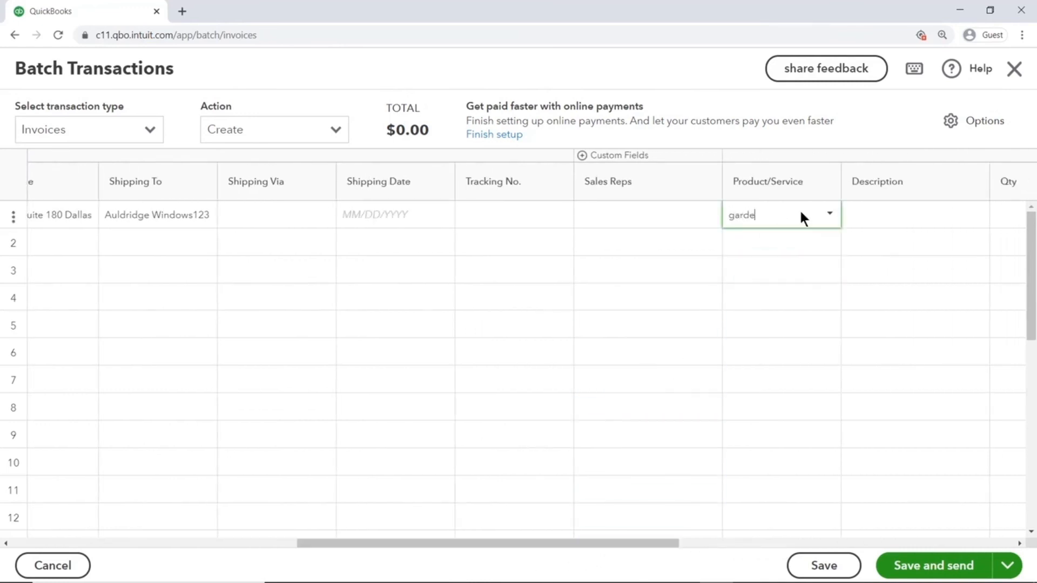
left_click(801, 237)
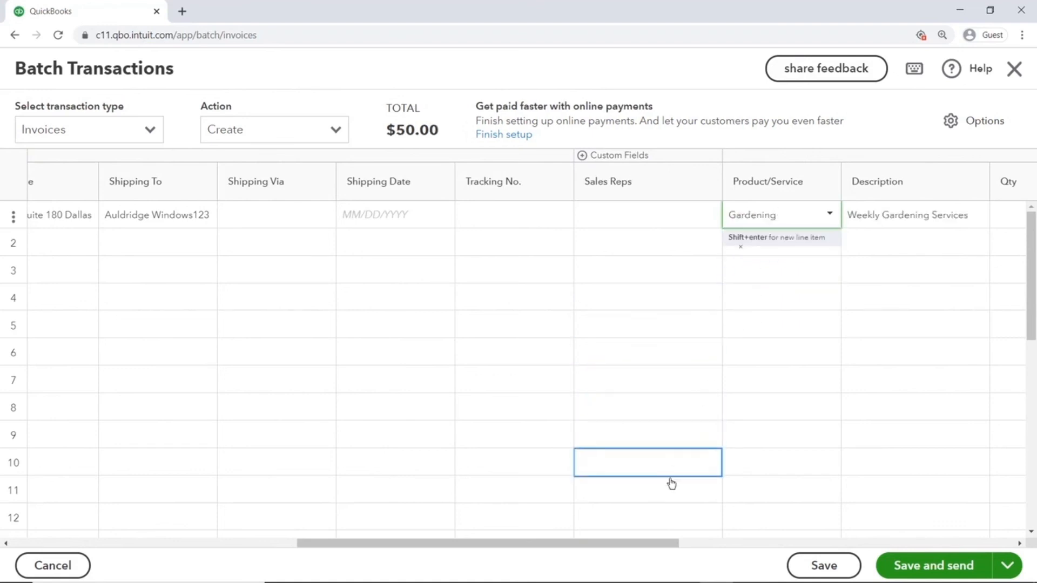
left_click_drag(657, 544, 740, 544)
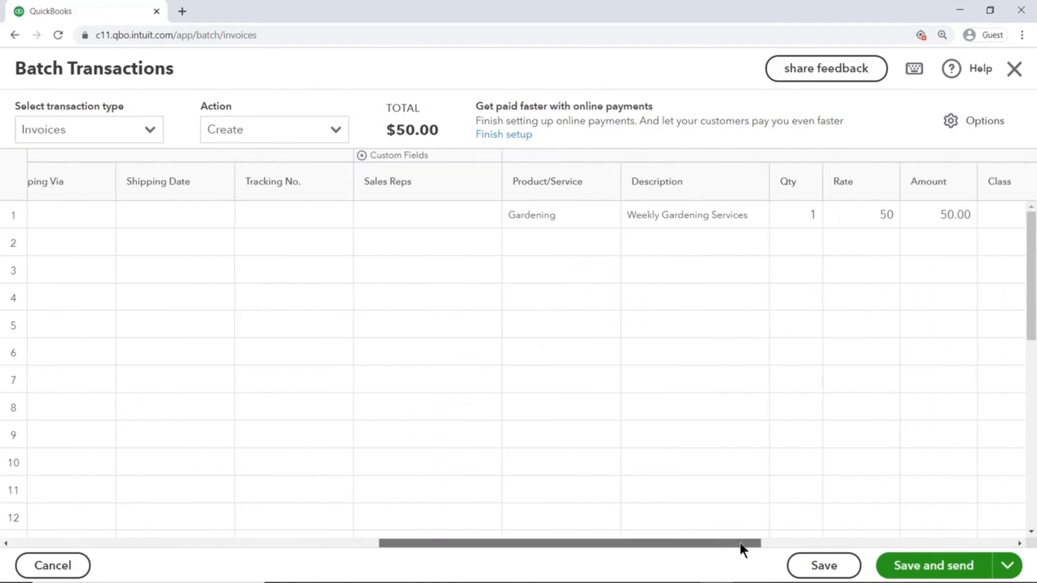
left_click(804, 216)
type("5")
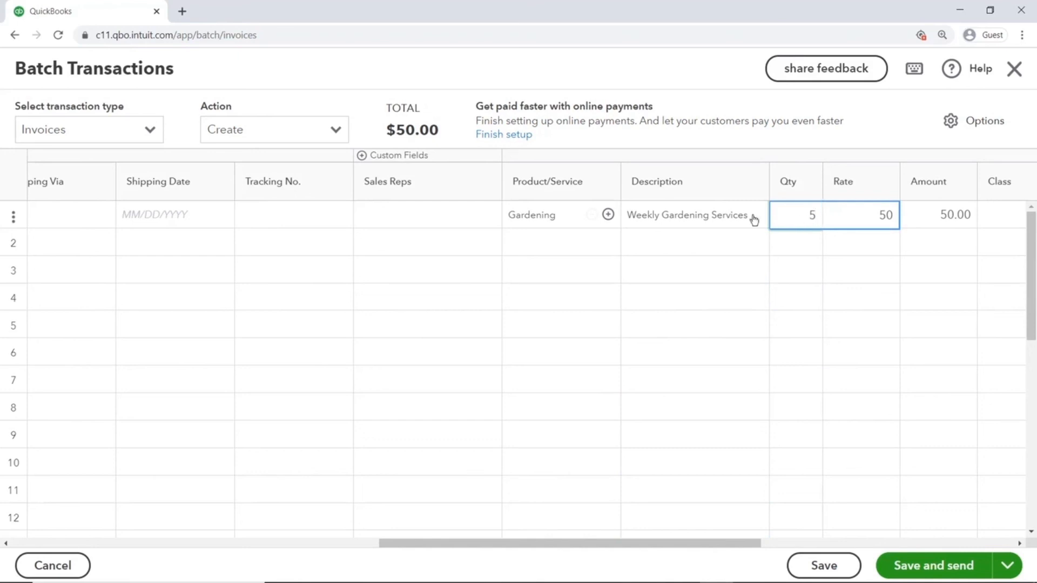
left_click(608, 214)
- Add a second Trimming line (1 × 60 = 60.00) to invoice 733
left_click(566, 242)
type("trimm")
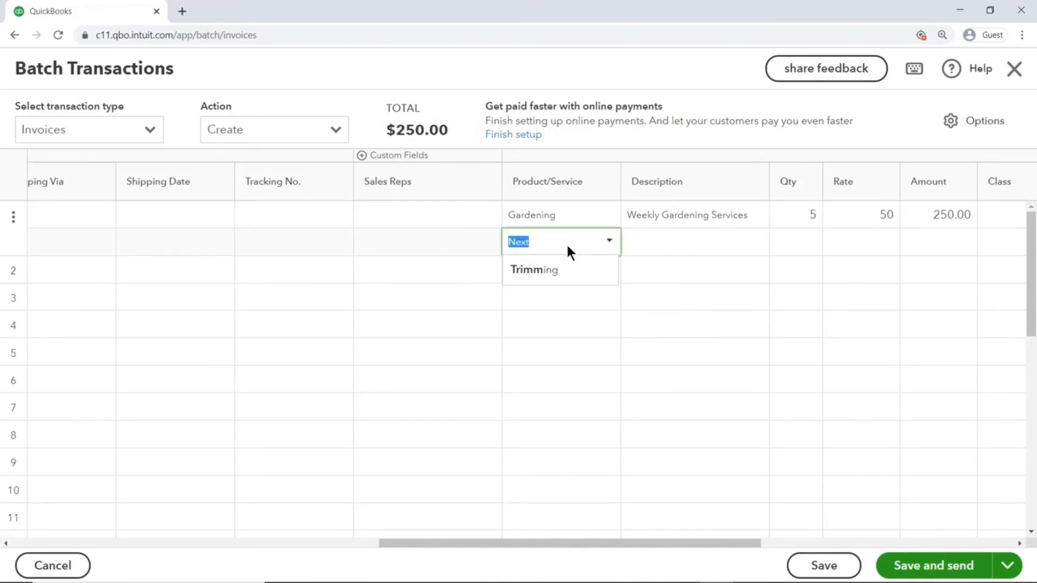
left_click(547, 271)
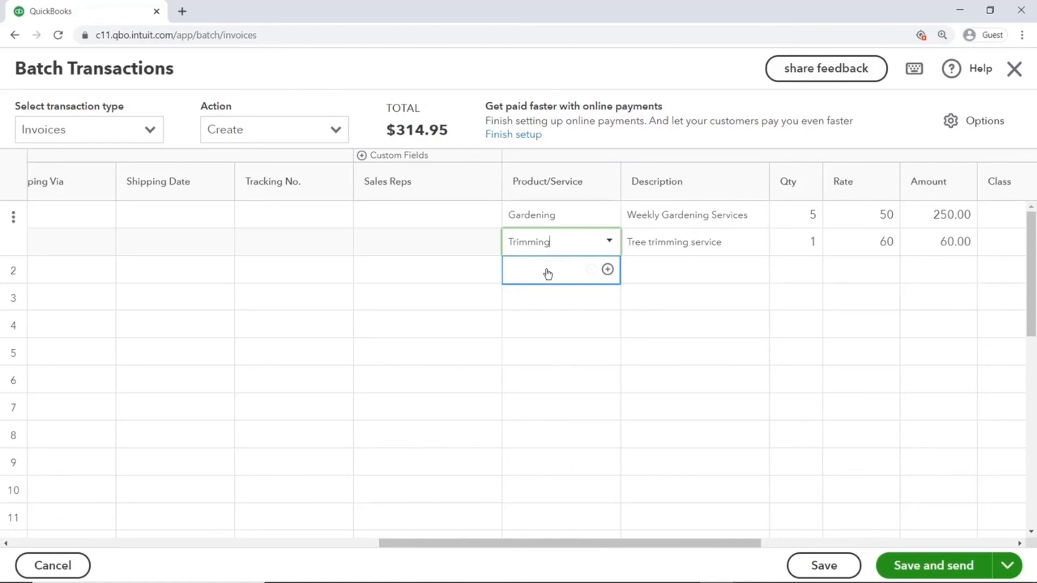
left_click_drag(608, 540, 876, 552)
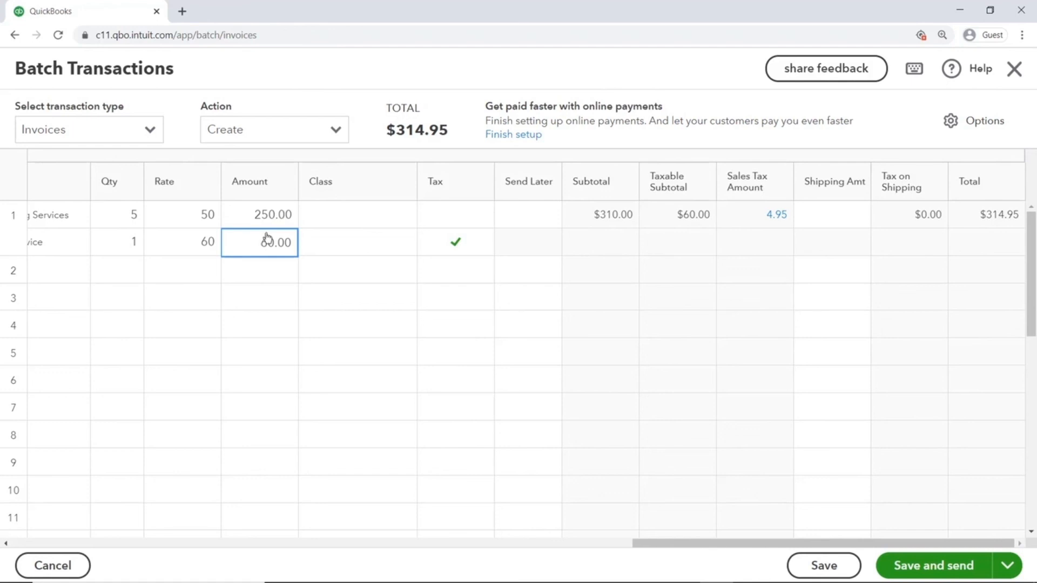
left_click(971, 216)
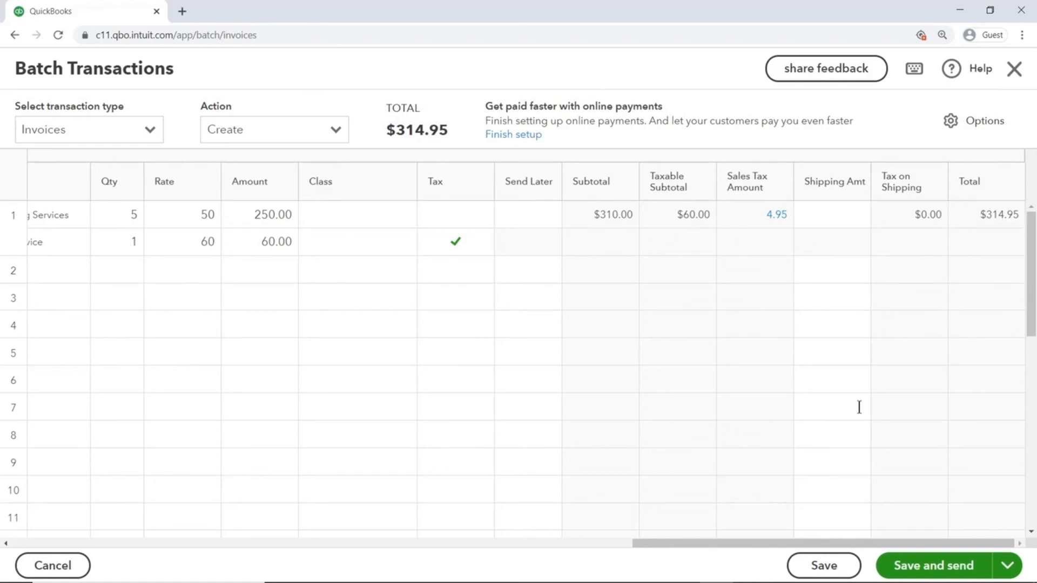
left_click_drag(762, 543, 137, 542)
left_click(87, 298)
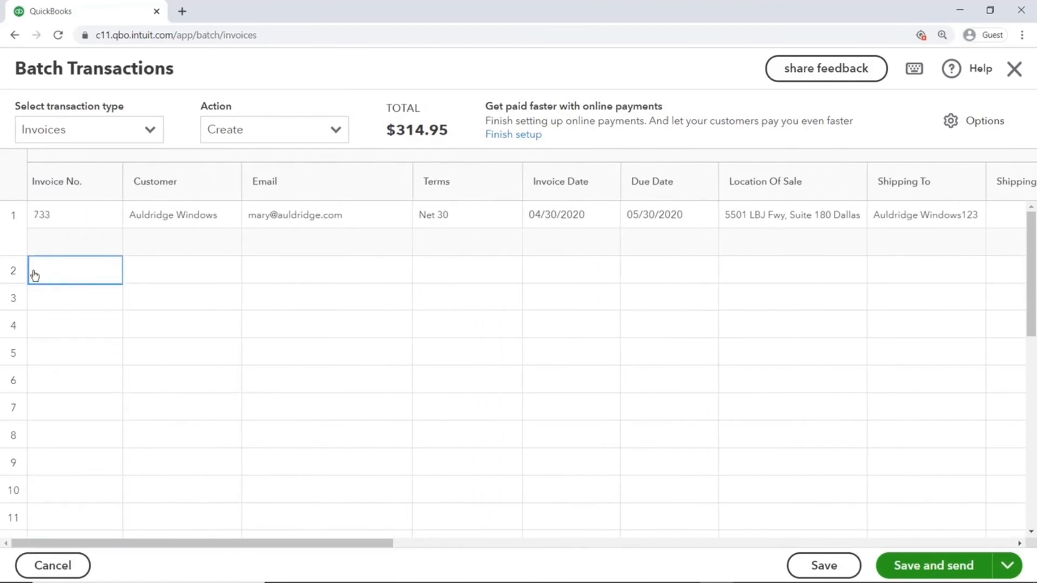
- Delete the stray draft invoice 734 row and bring up invoice 733's row actions
left_click(86, 273)
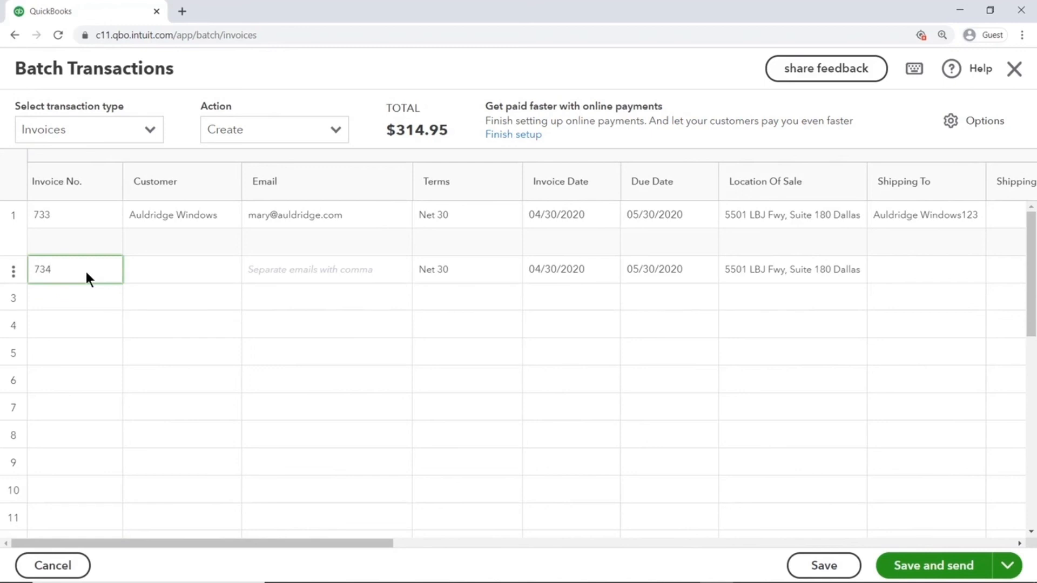
left_click(13, 271)
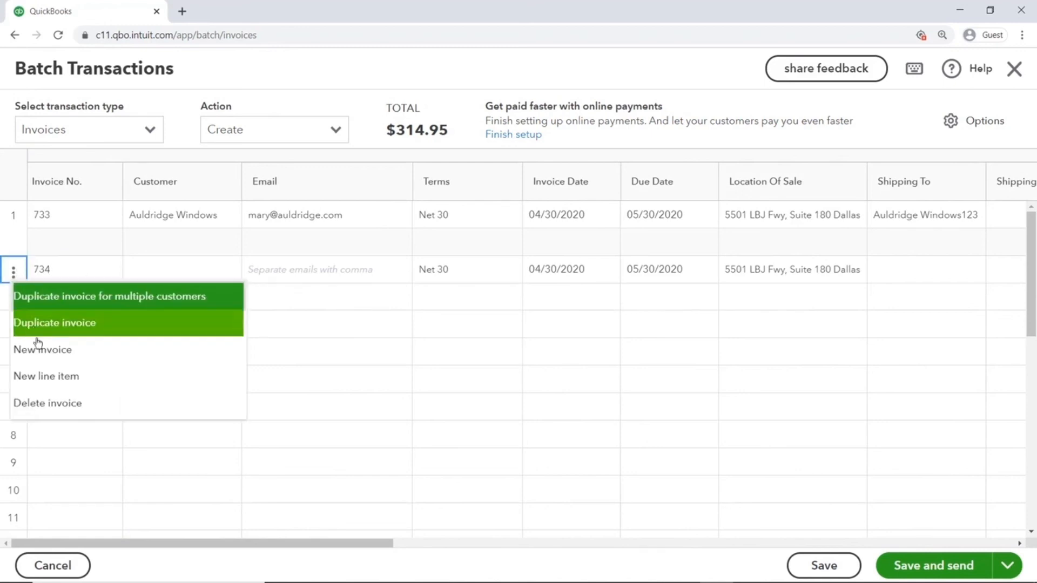
left_click(51, 403)
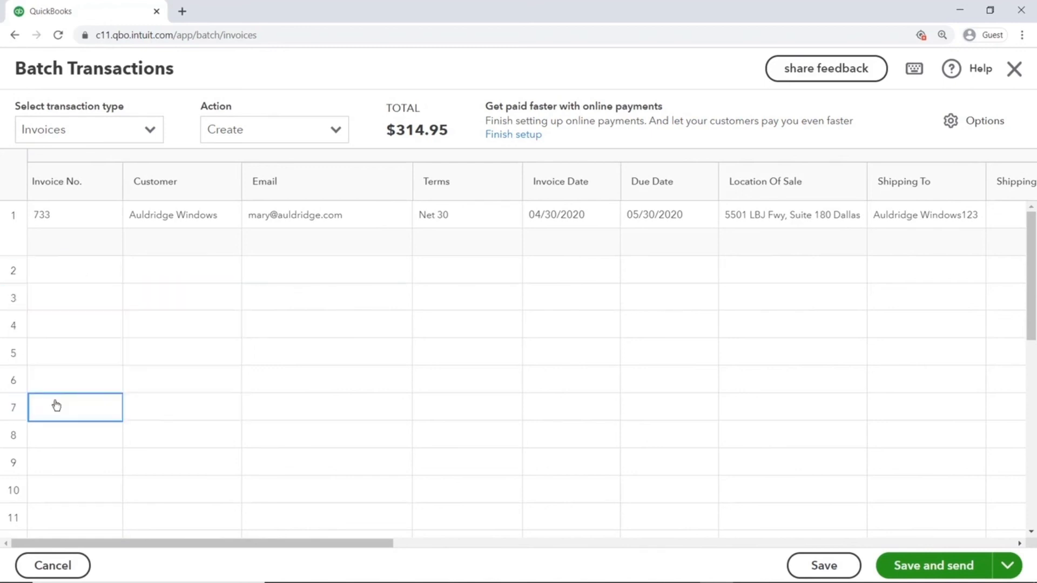
left_click(16, 226)
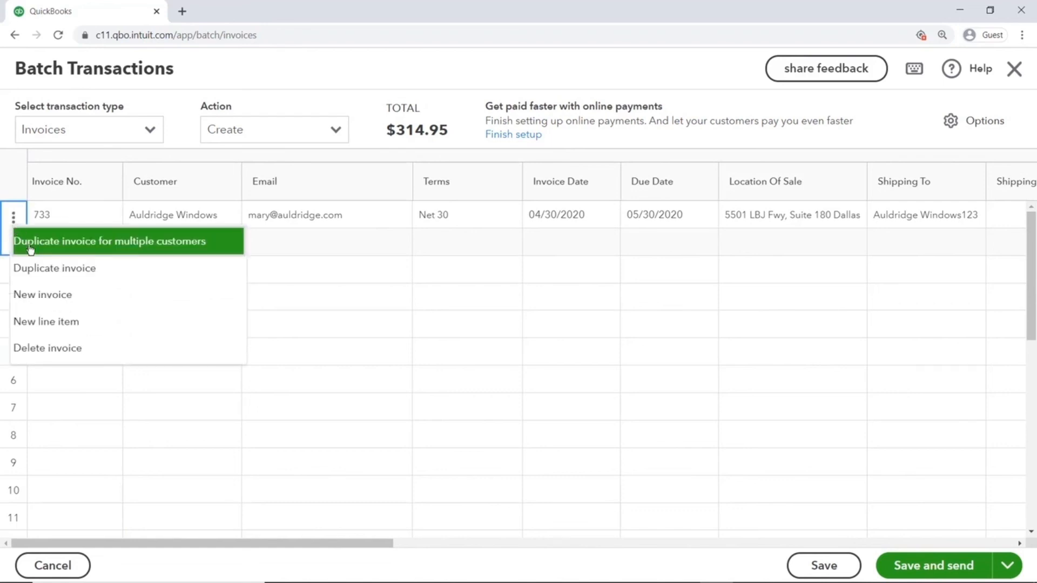
- Duplicate invoice 733 for four more customers from Find a customer, creating invoices 735–738
left_click(30, 249)
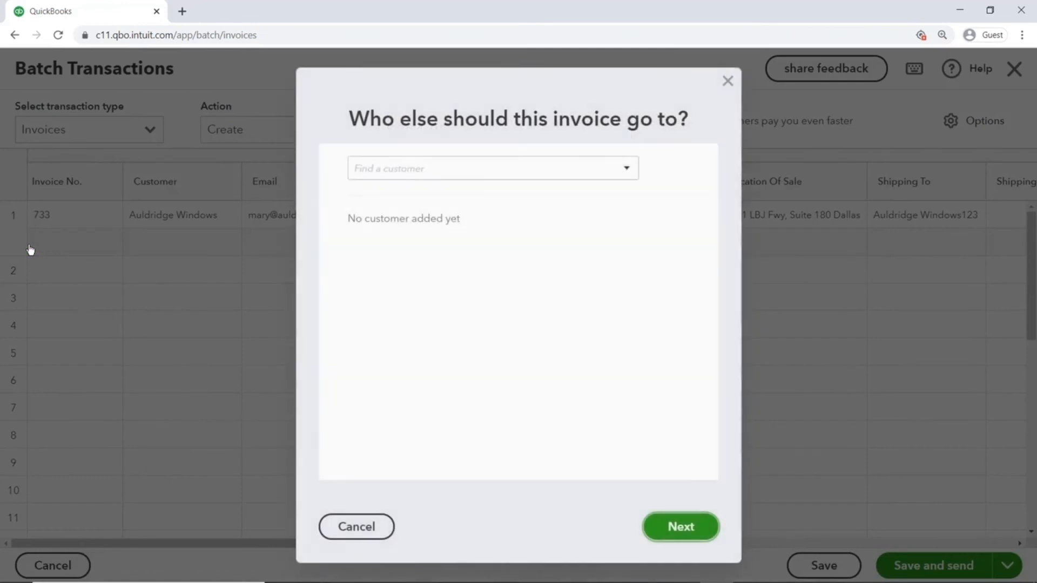
left_click(616, 160)
left_click(551, 280)
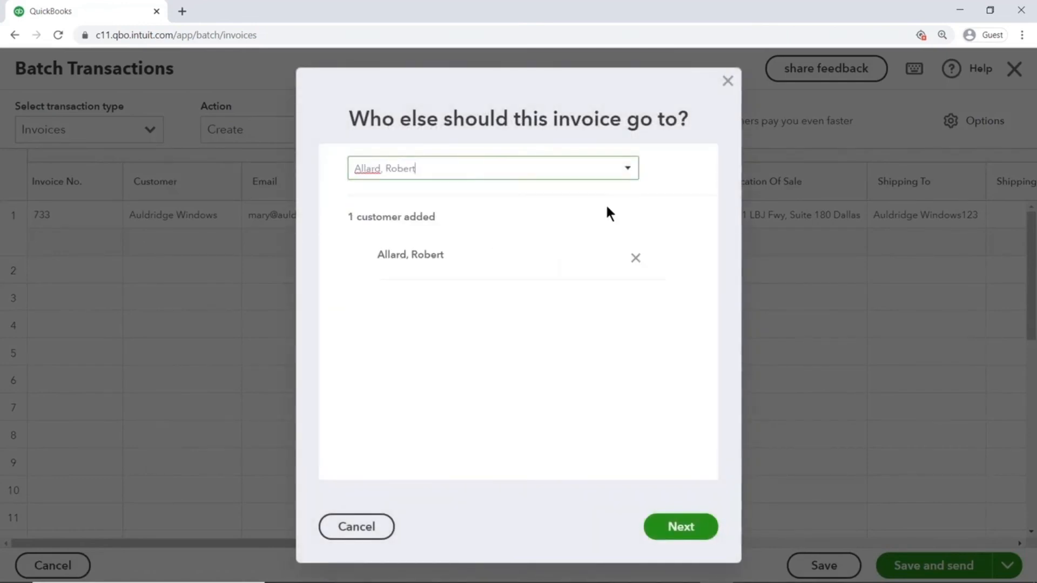
left_click(628, 174)
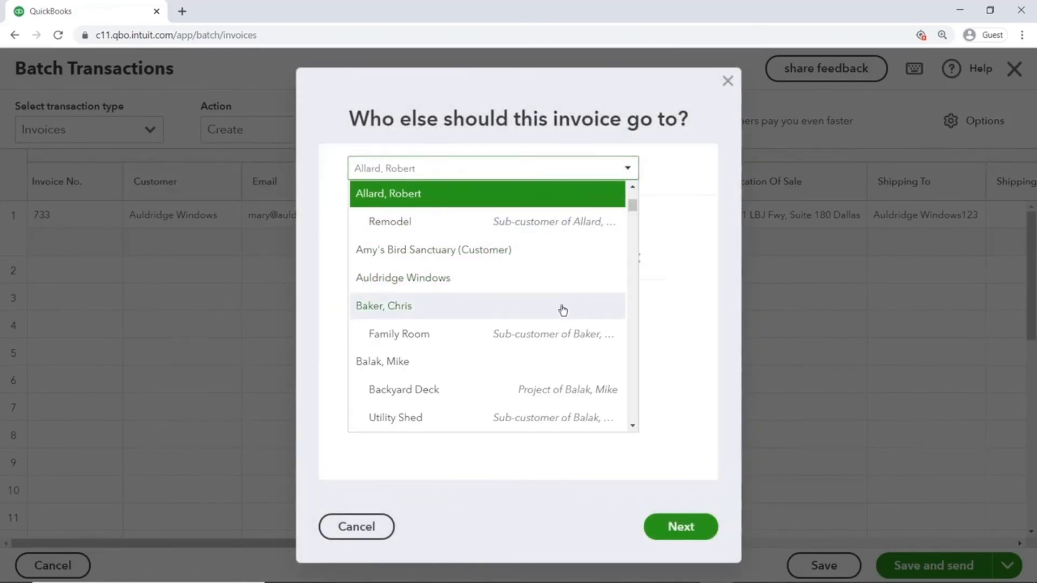
left_click(560, 306)
left_click(638, 175)
left_click(556, 332)
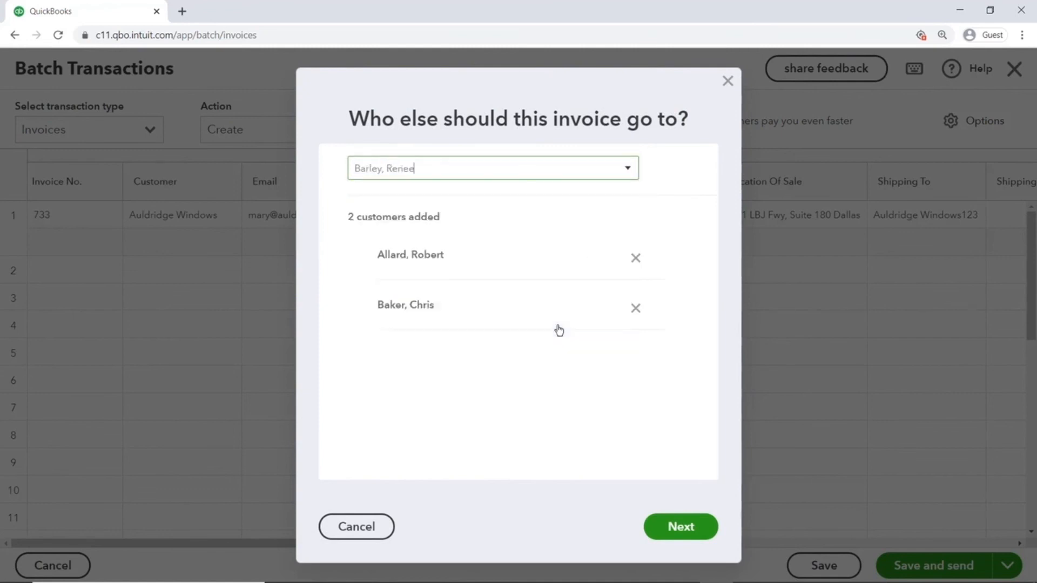
left_click(628, 170)
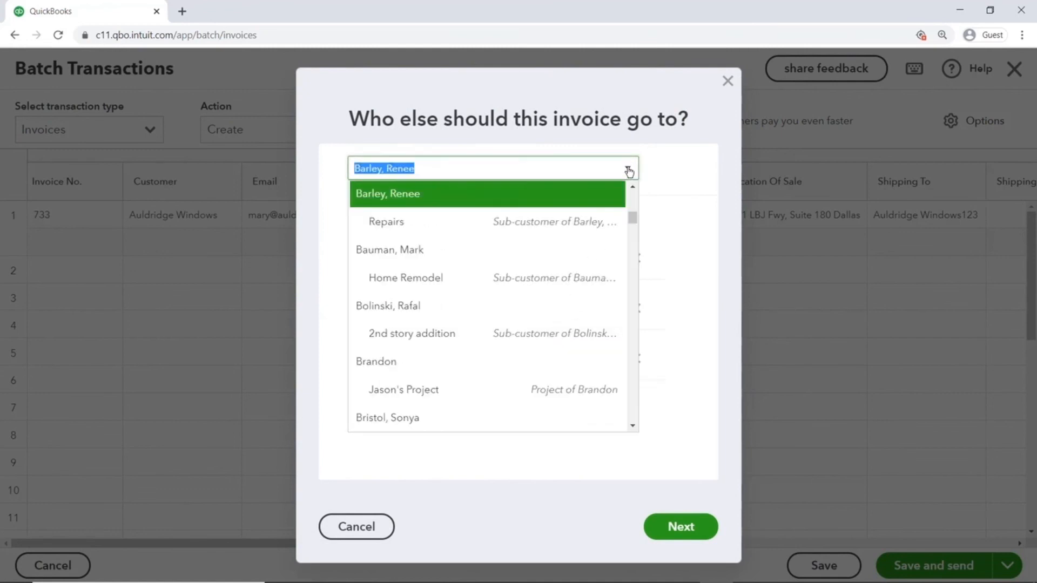
left_click(520, 416)
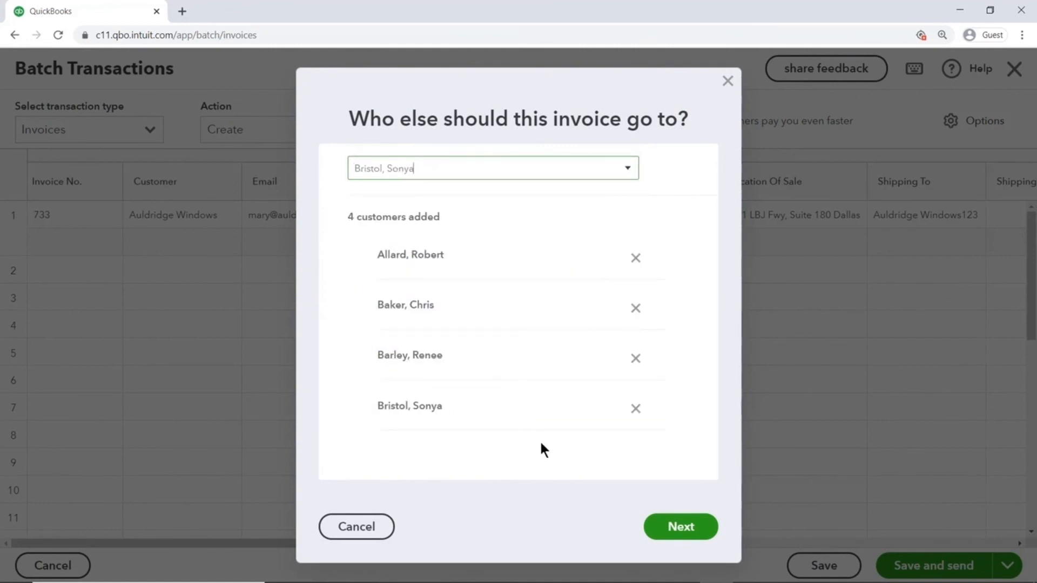
left_click(683, 529)
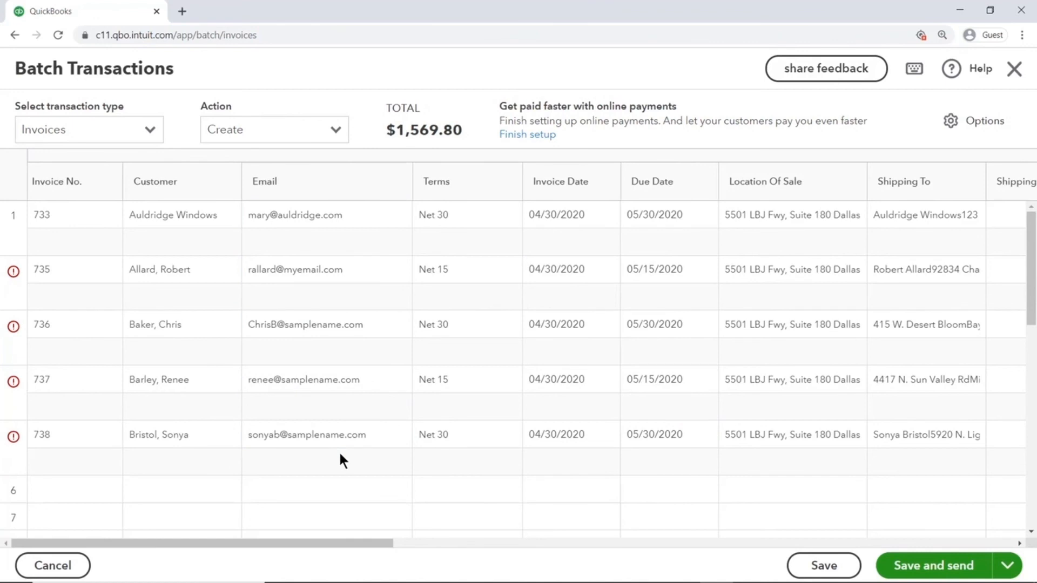
- Change invoice 736's Gardening quantity to 3 and remove its Trimming line
left_click_drag(356, 543, 812, 547)
left_click(562, 326)
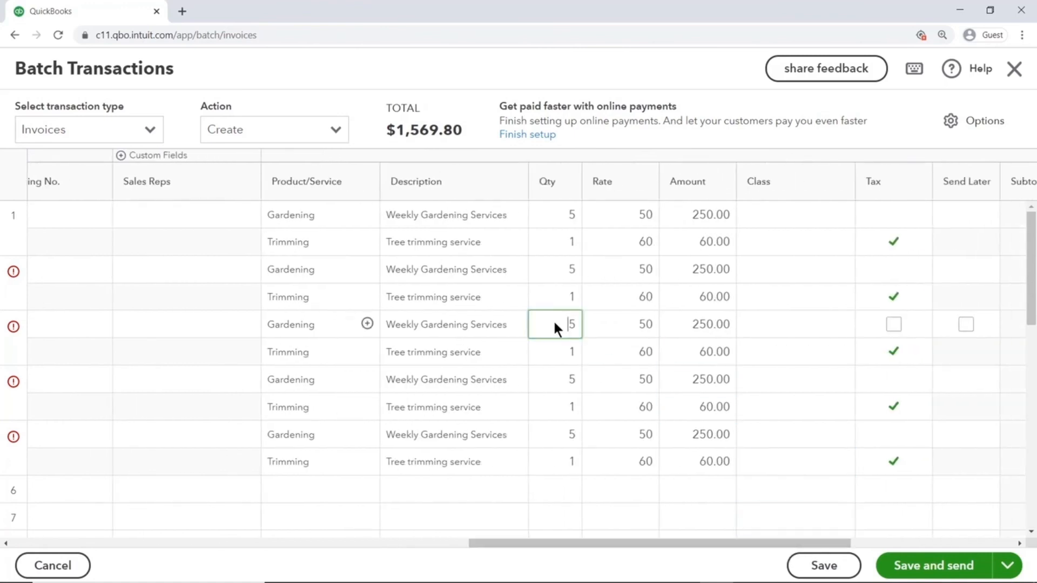
type("3")
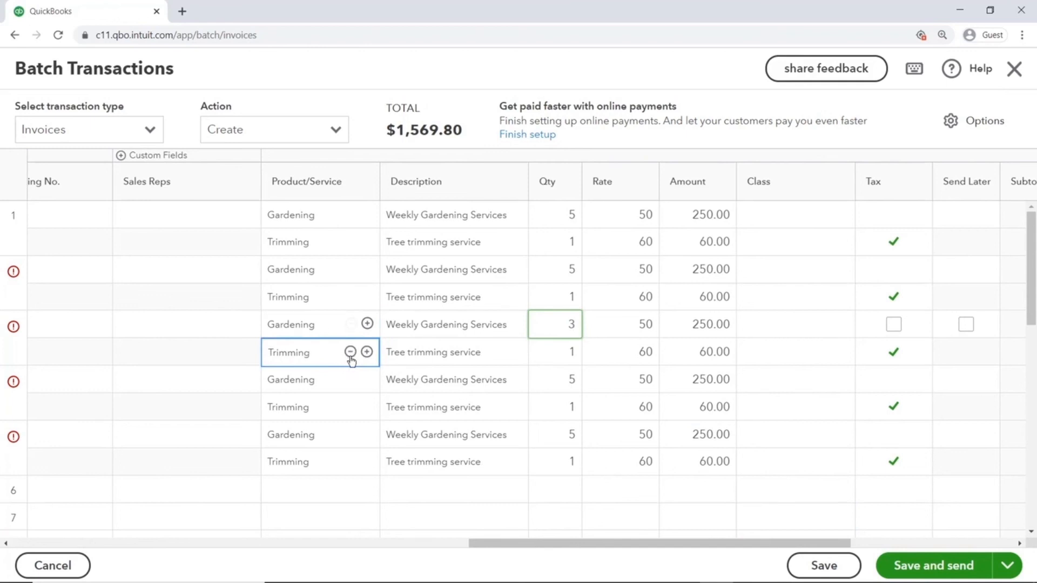
left_click(350, 352)
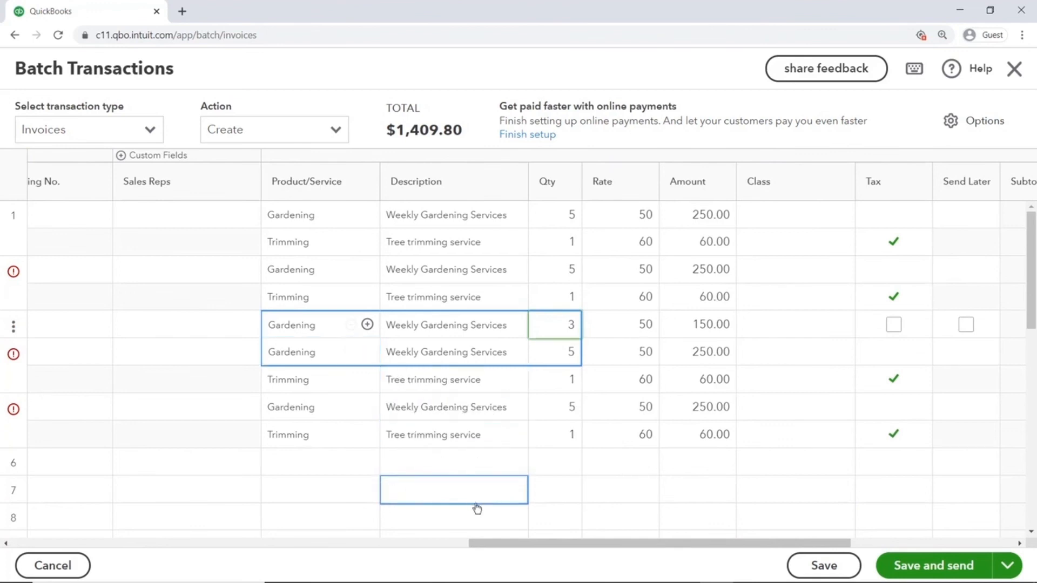
- Delete invoice 737 from the batch
left_click_drag(490, 541, 23, 528)
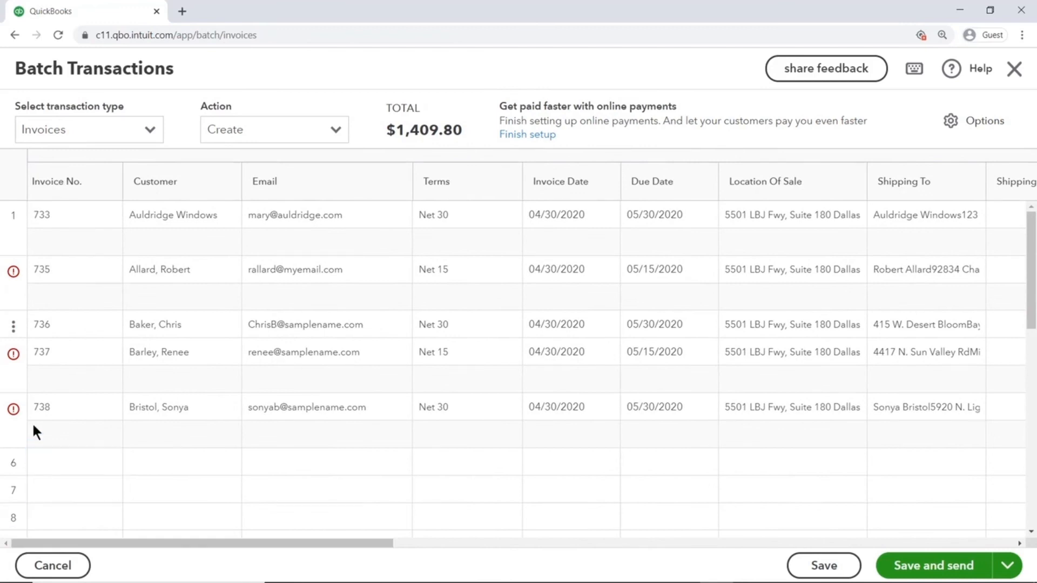
left_click(16, 366)
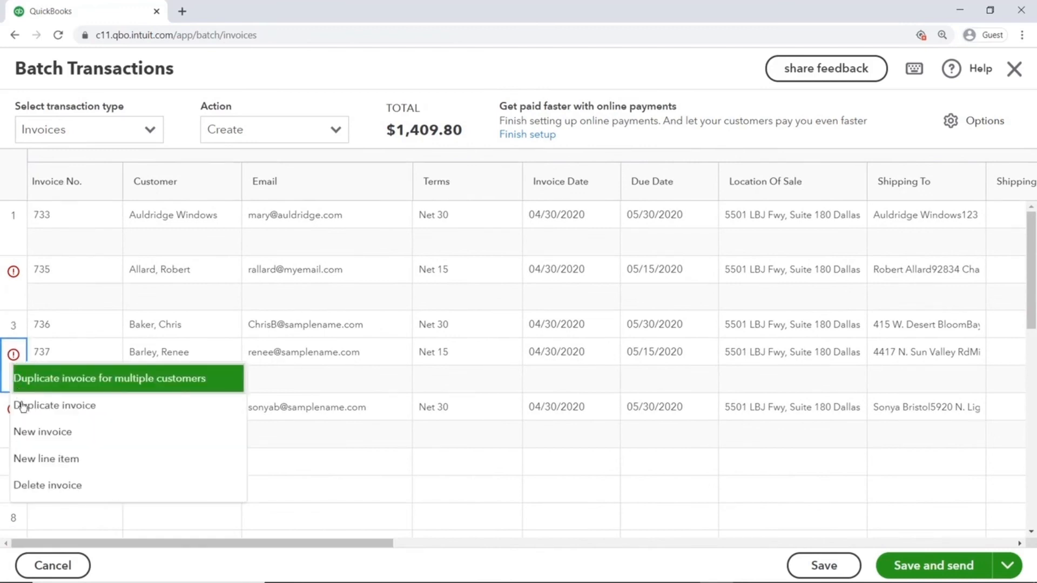
left_click(43, 493)
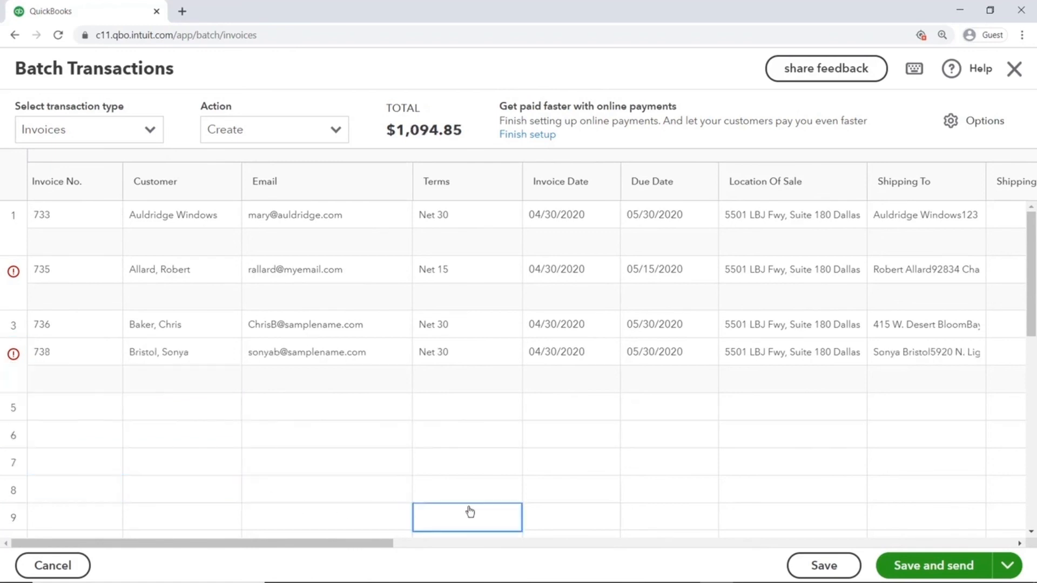
- Save and email the four batch invoices, then dismiss the Nicely Done confirmation
left_click(1007, 565)
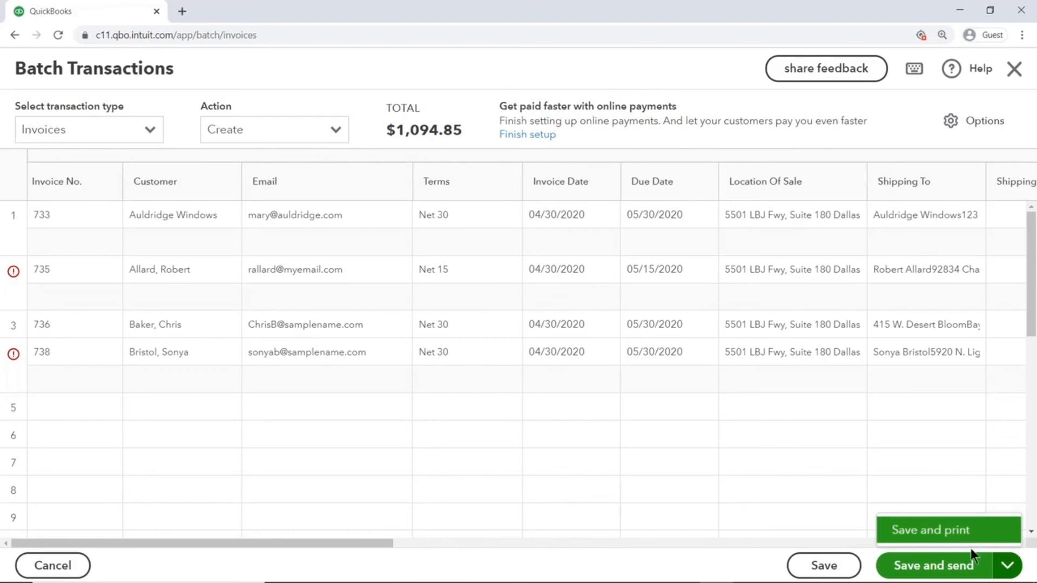
left_click(969, 566)
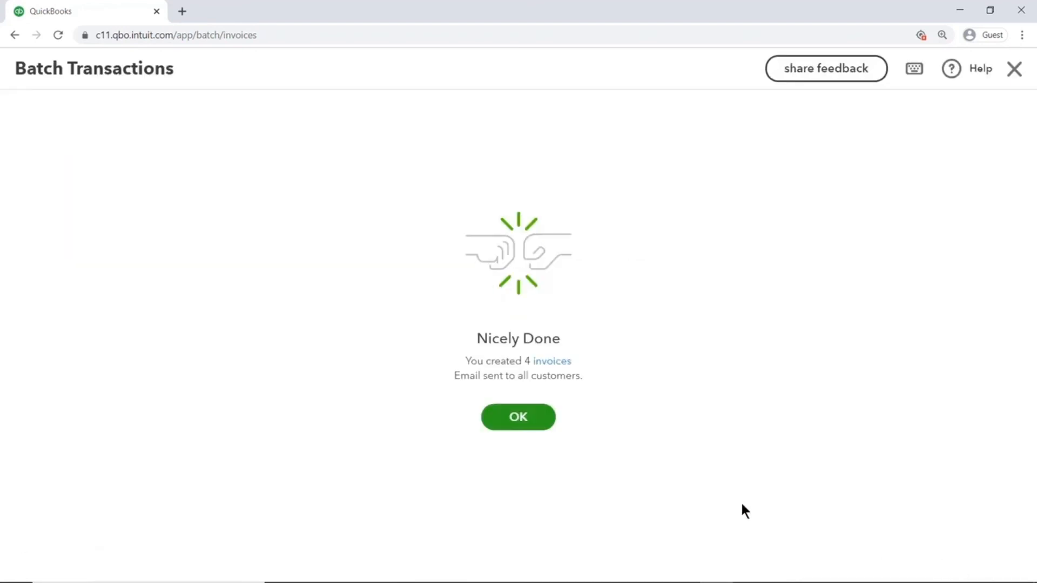
left_click(520, 425)
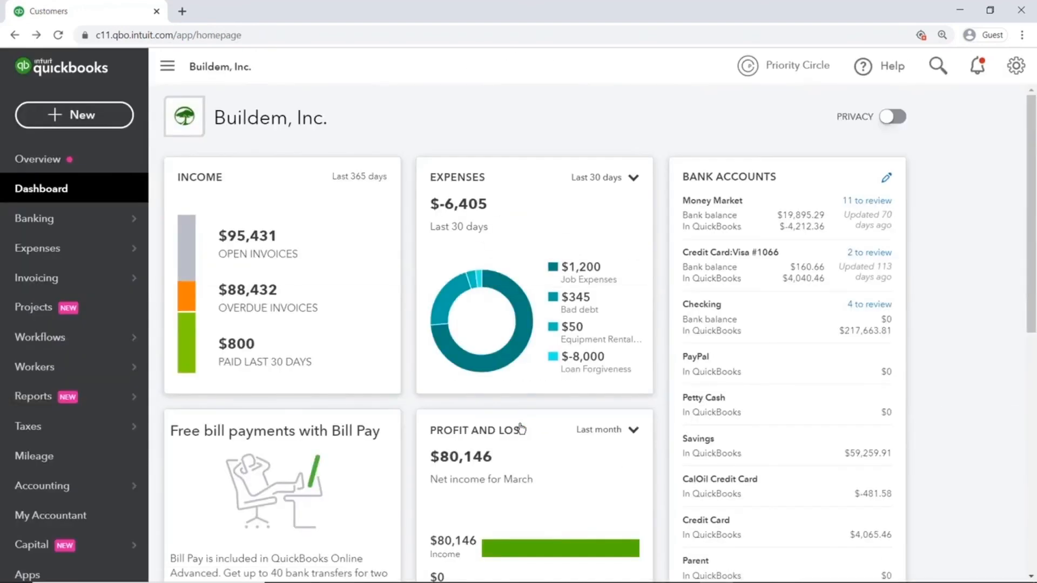